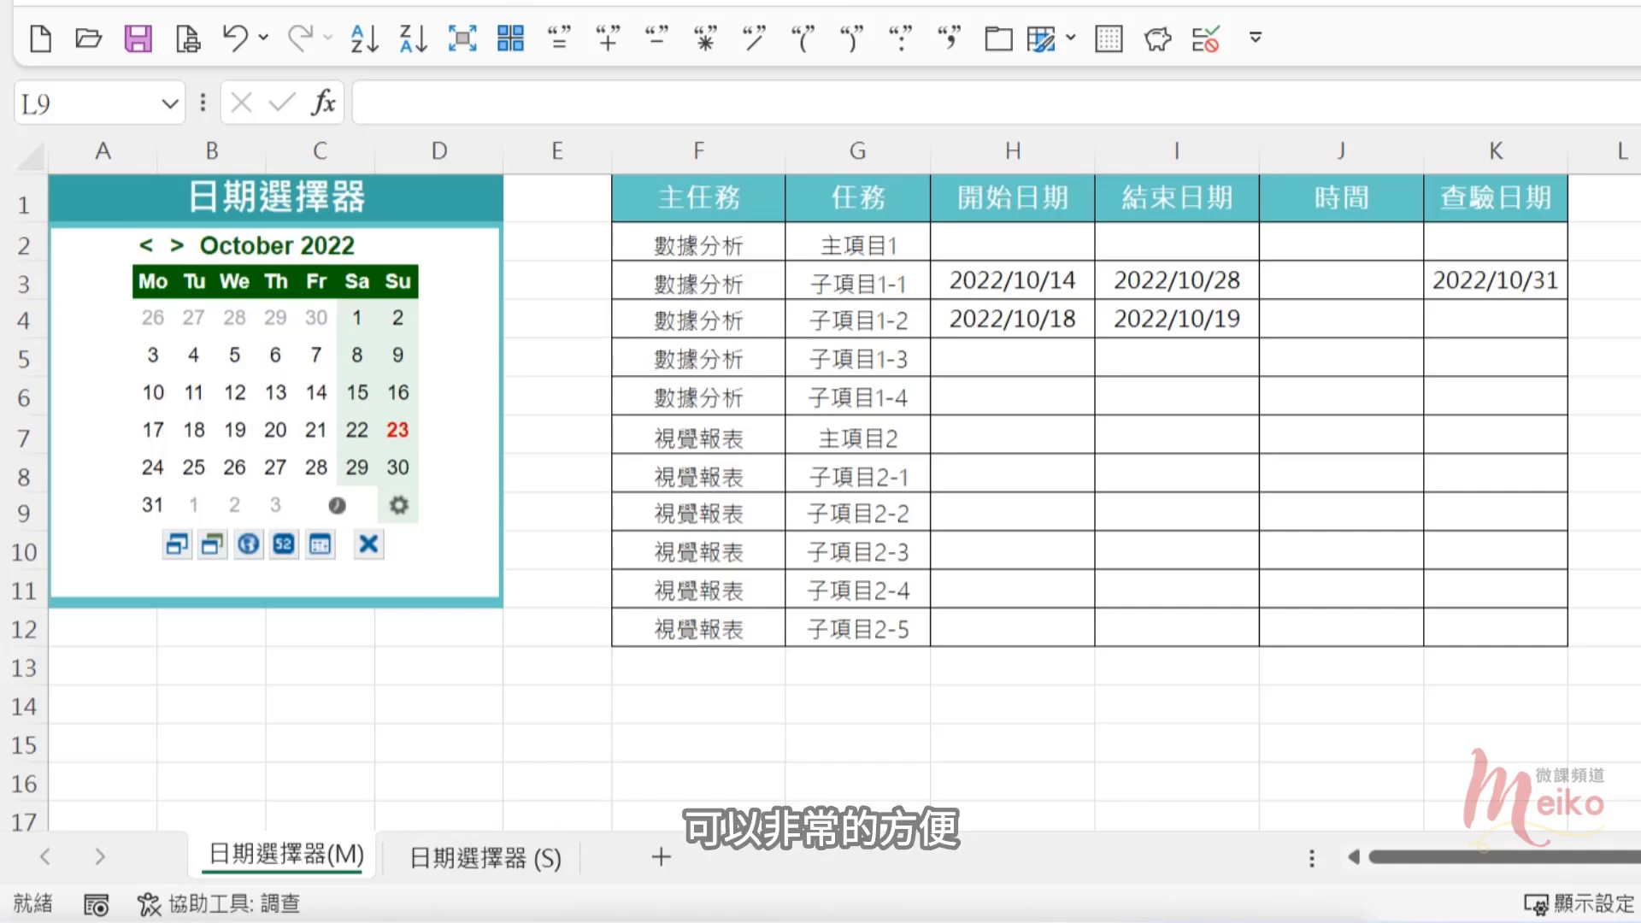
Step: Enter start date 2022/10/26 in H5 and current time 16:31 in J5 from the Mini Calendar
left_click(1009, 358)
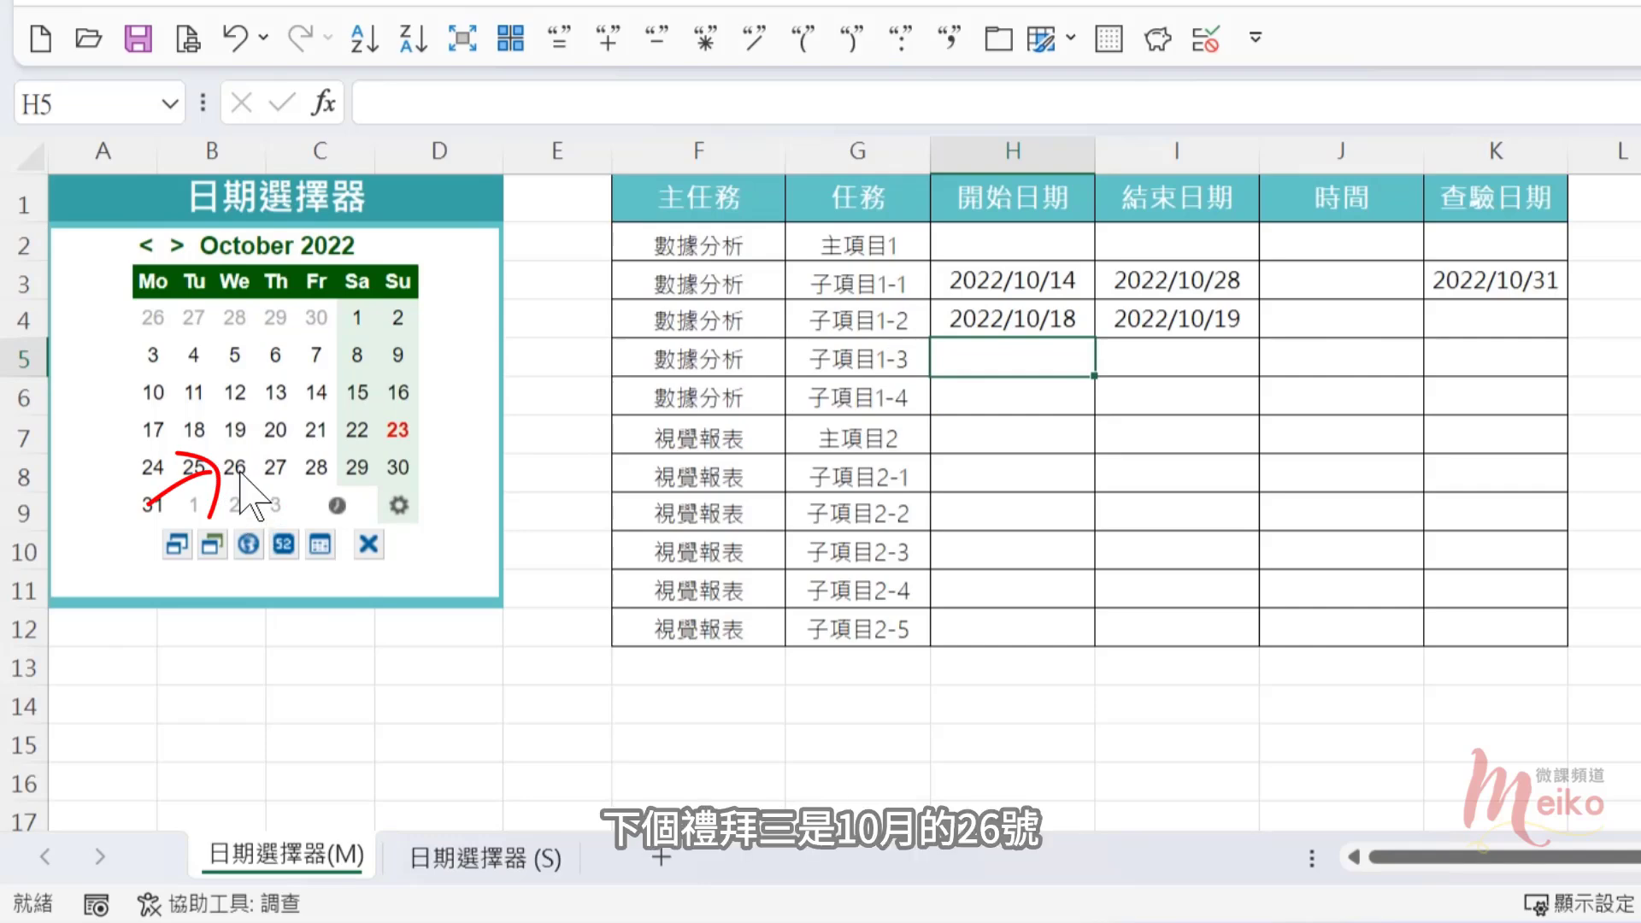
left_click(235, 468)
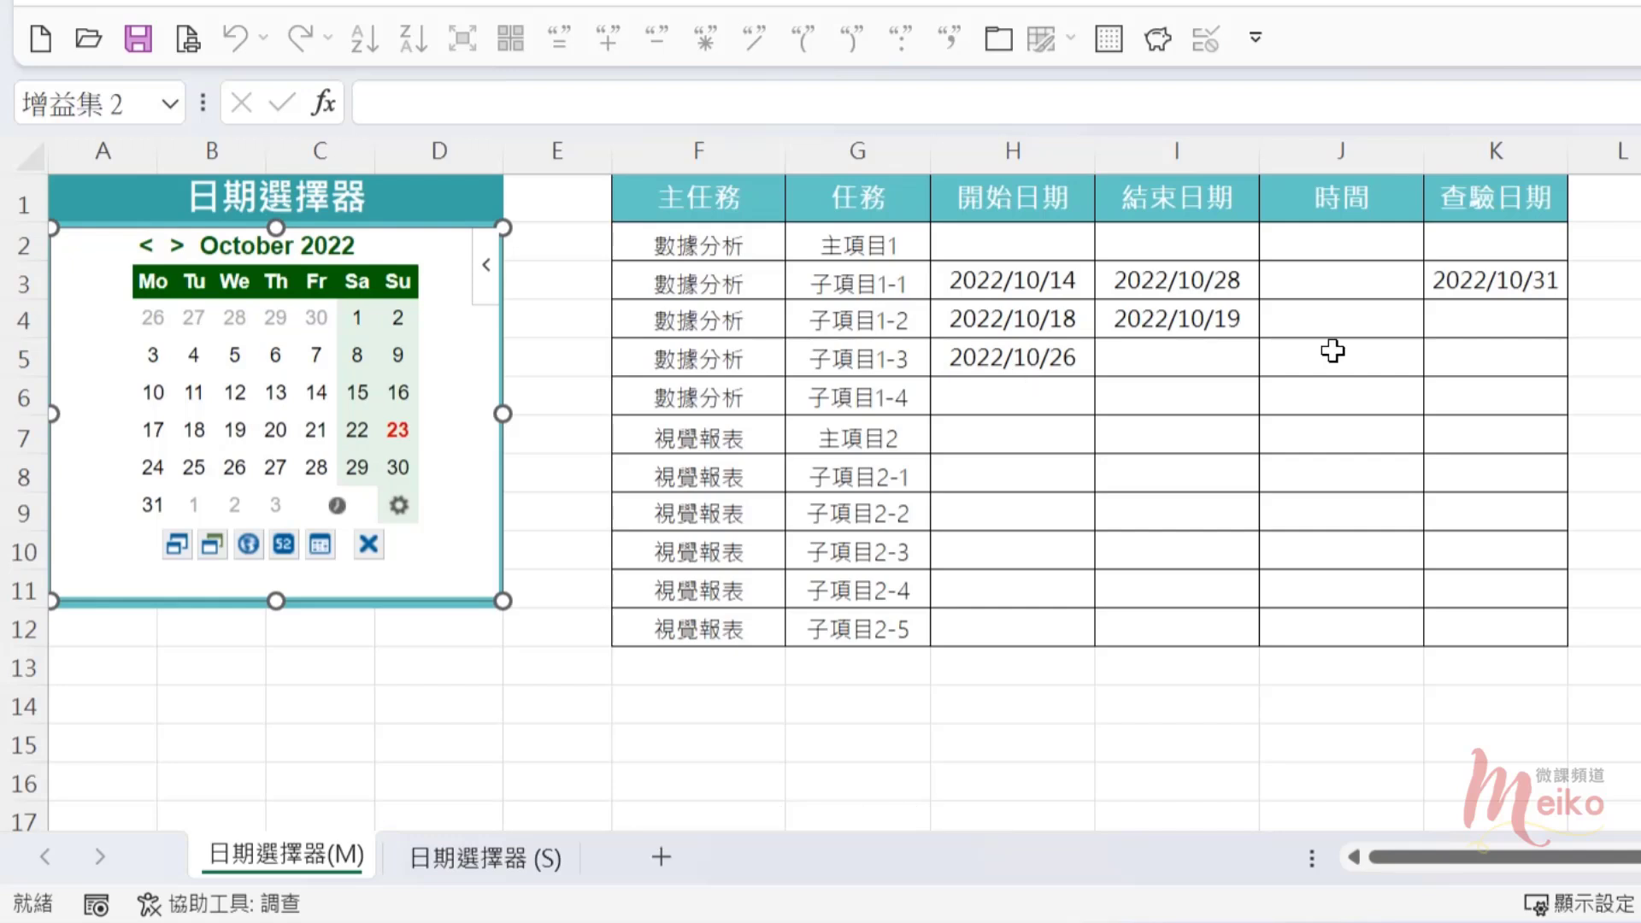
left_click(1387, 357)
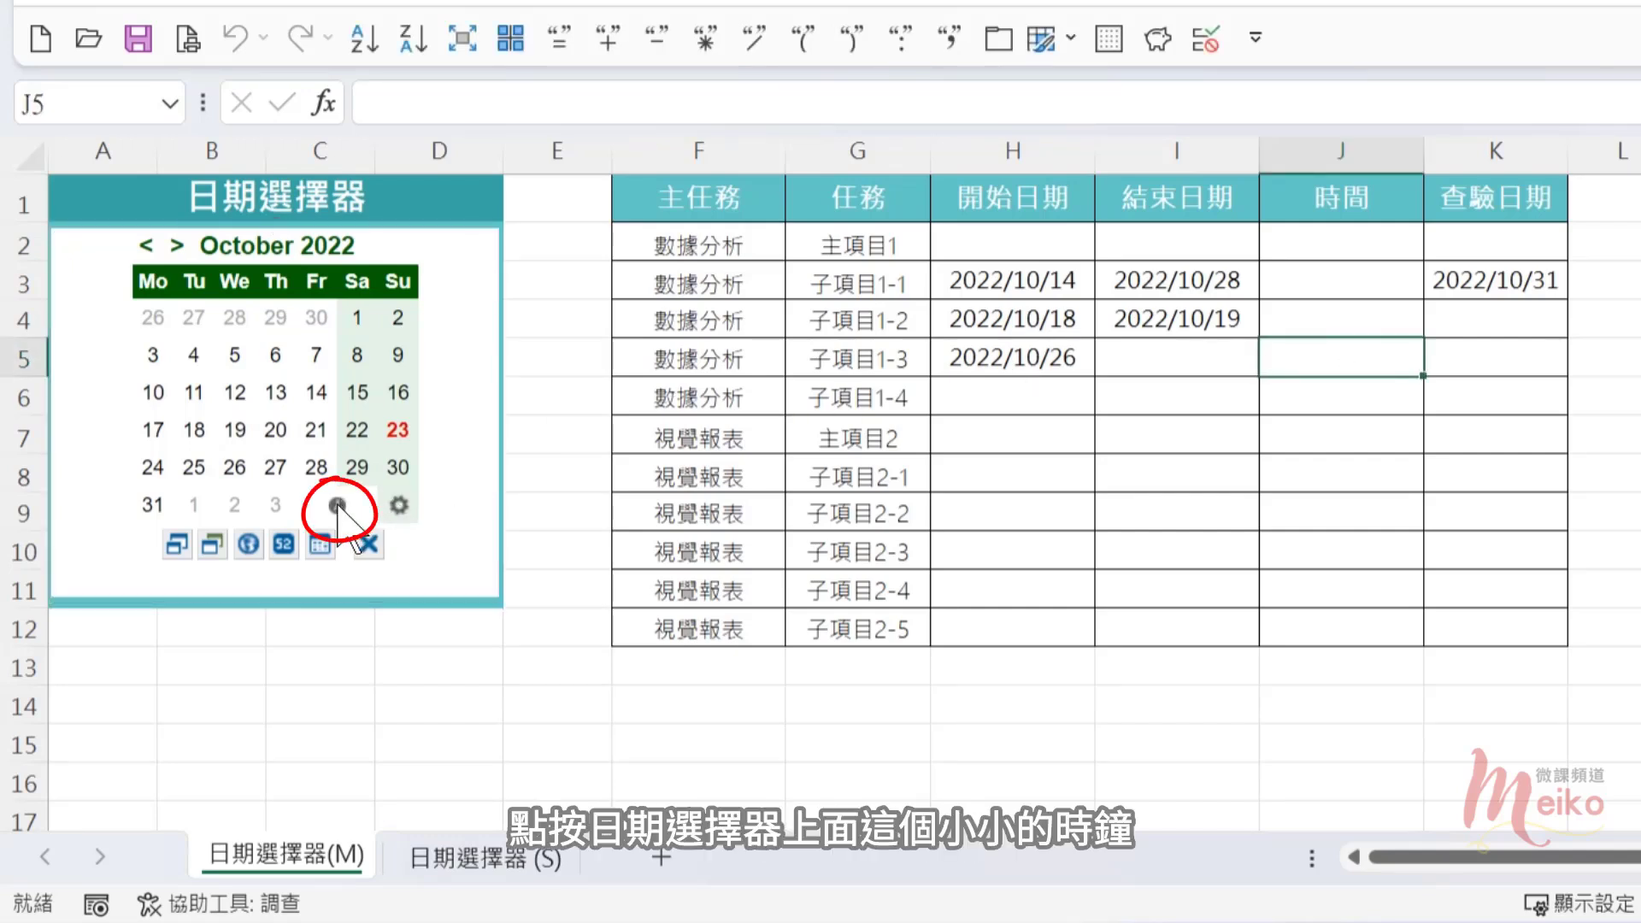
left_click(338, 505)
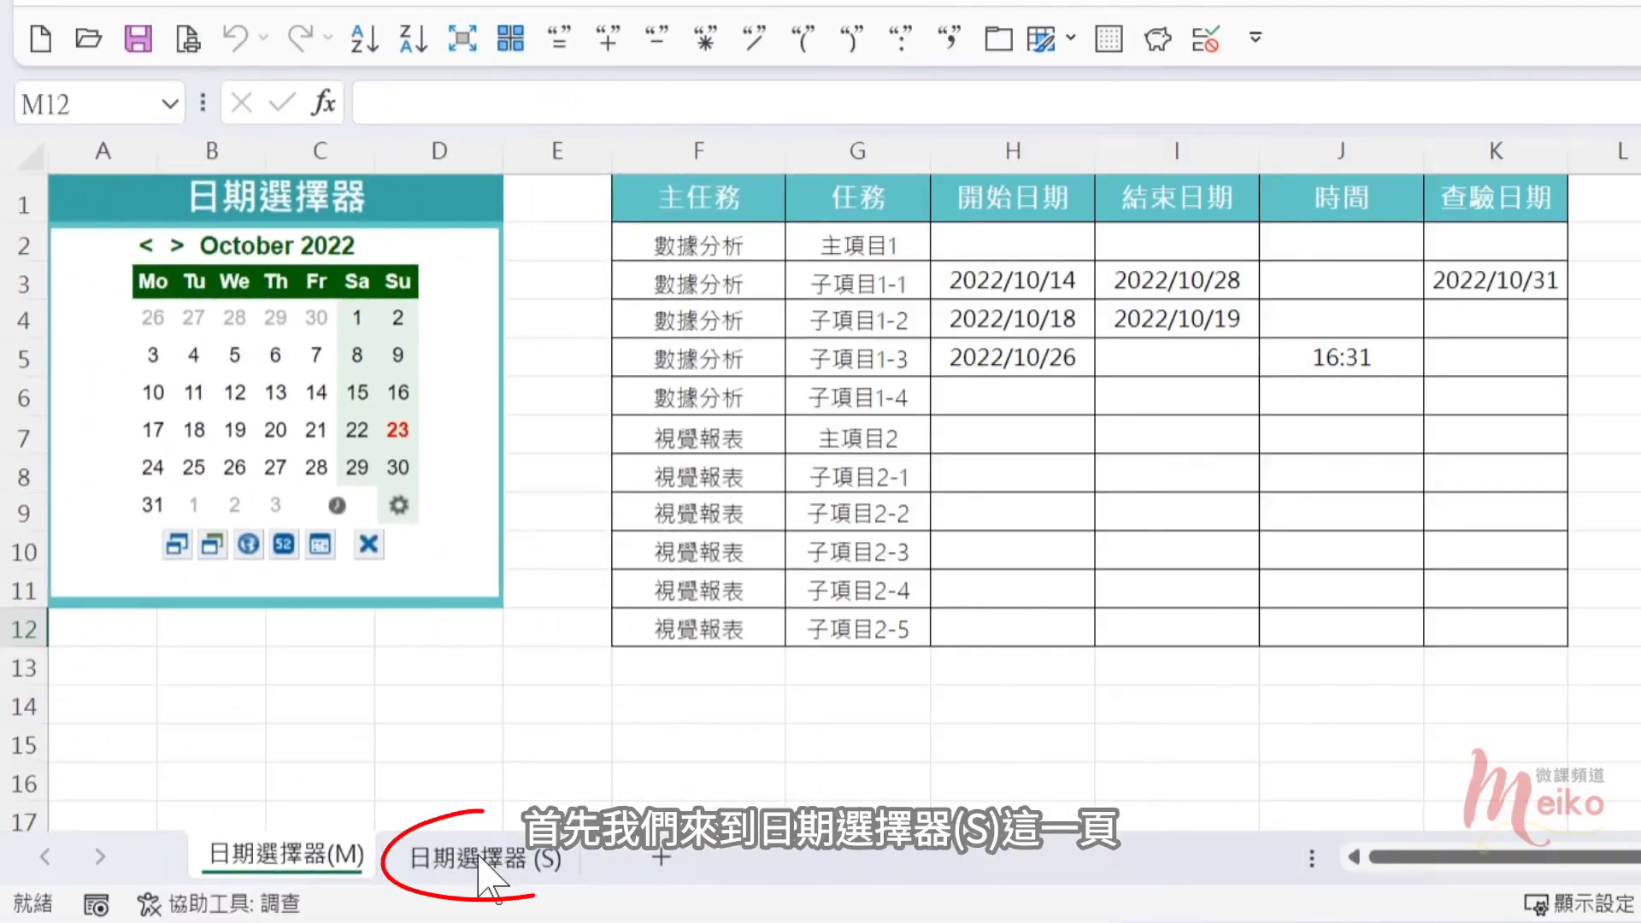
Step: Switch to the 日期選擇器 (S) sheet and enable the 開發人員 tab through ribbon customization
left_click(479, 859)
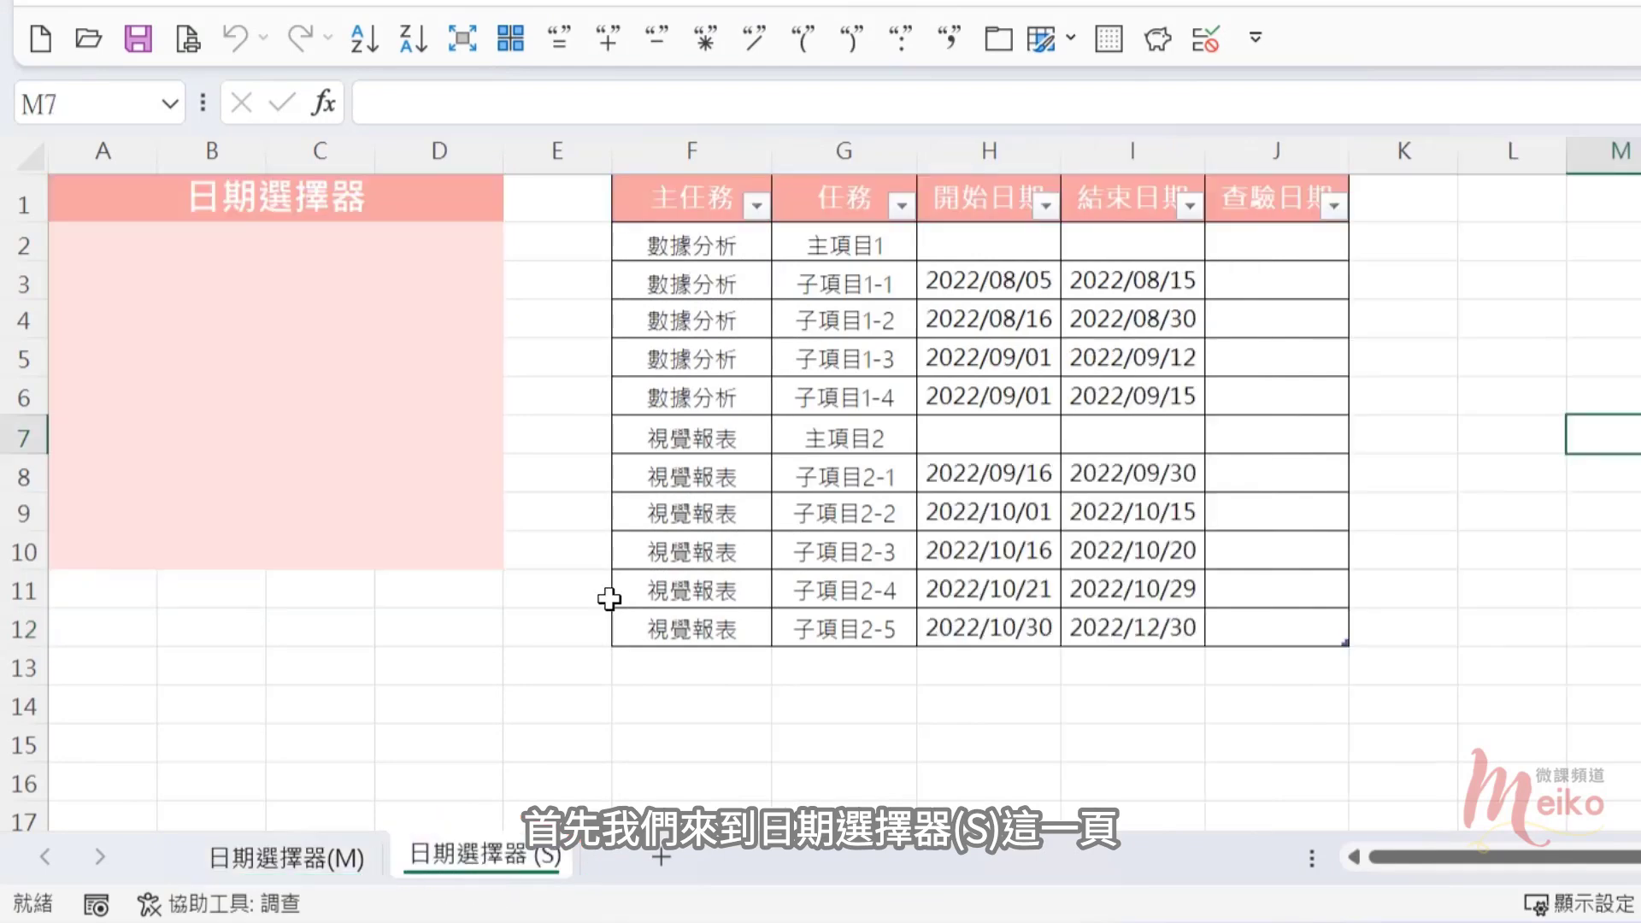
left_click(589, 575)
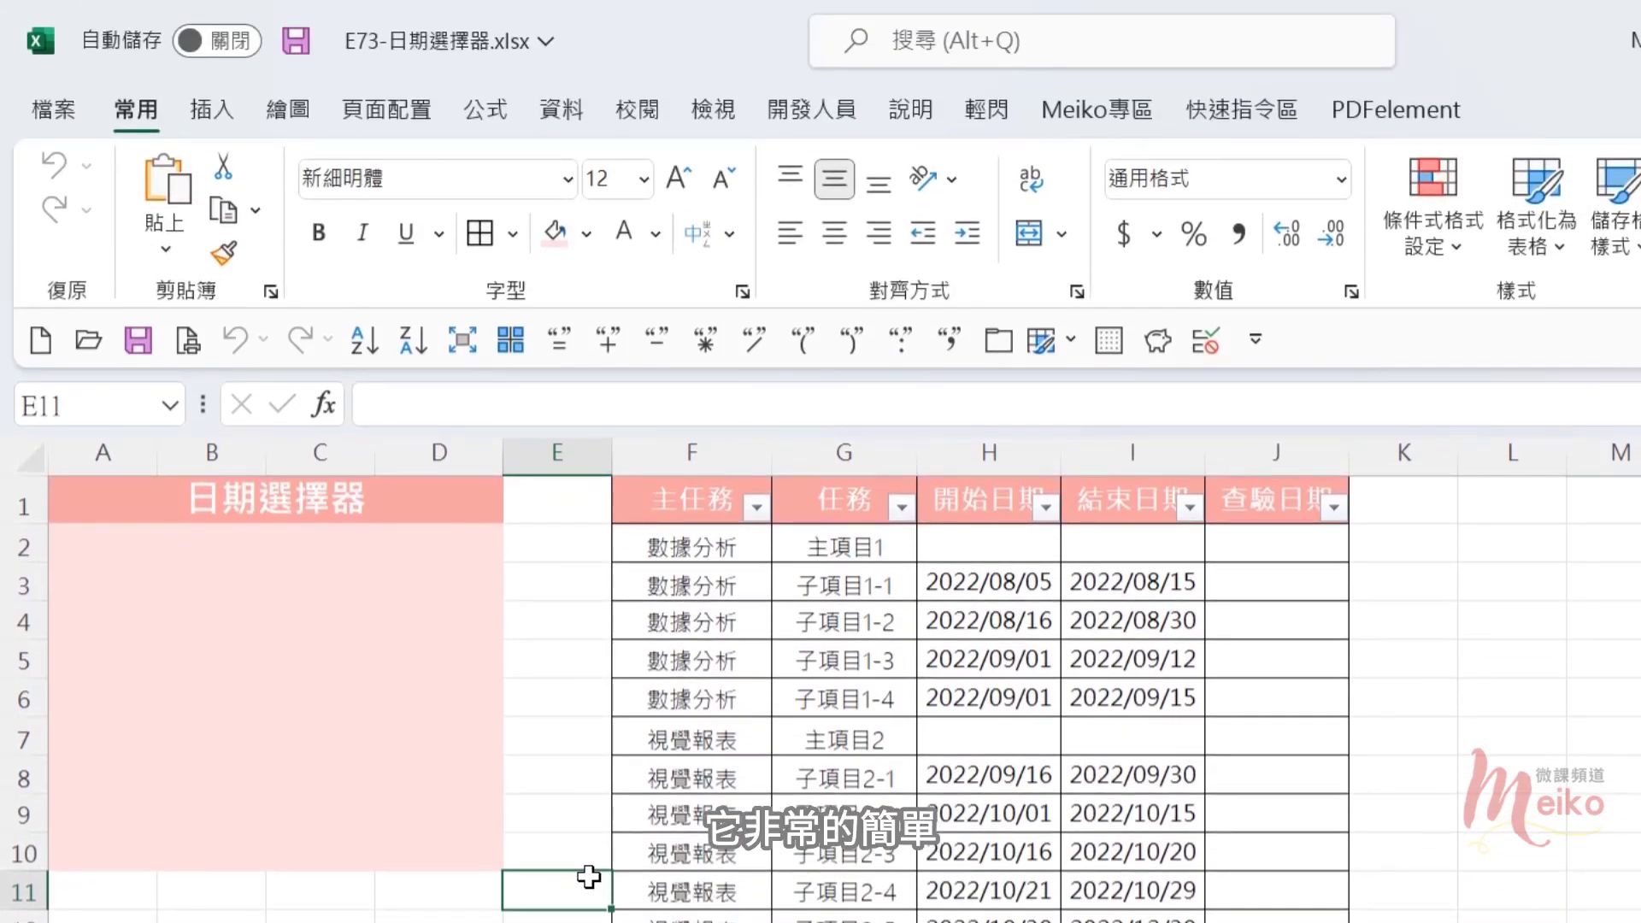
left_click(846, 116)
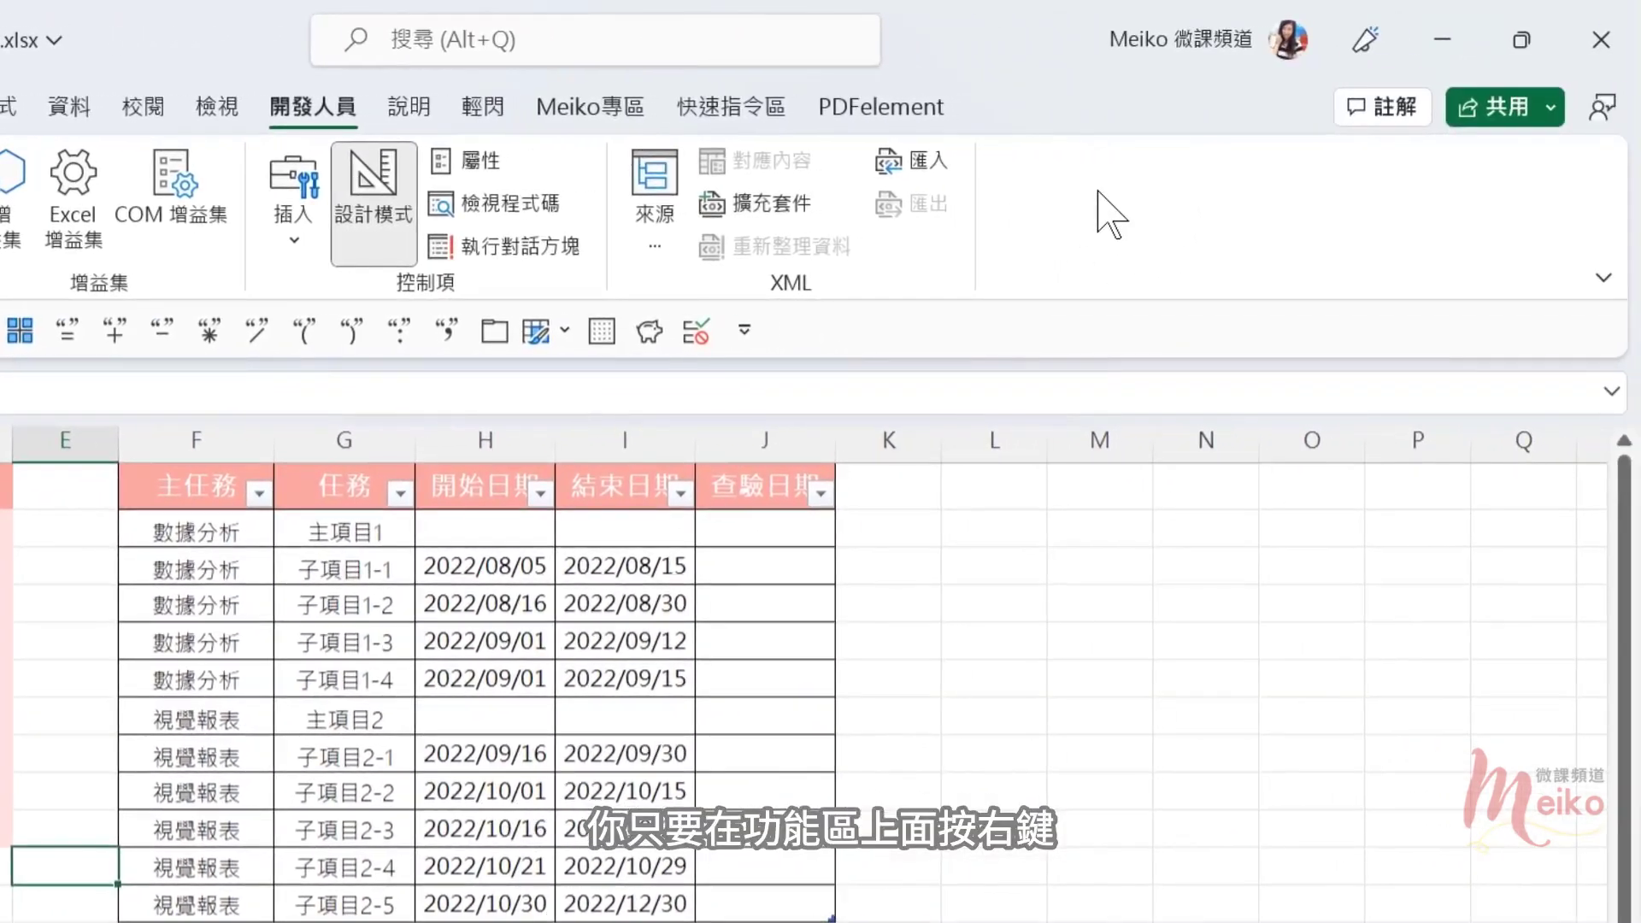
right_click(1099, 194)
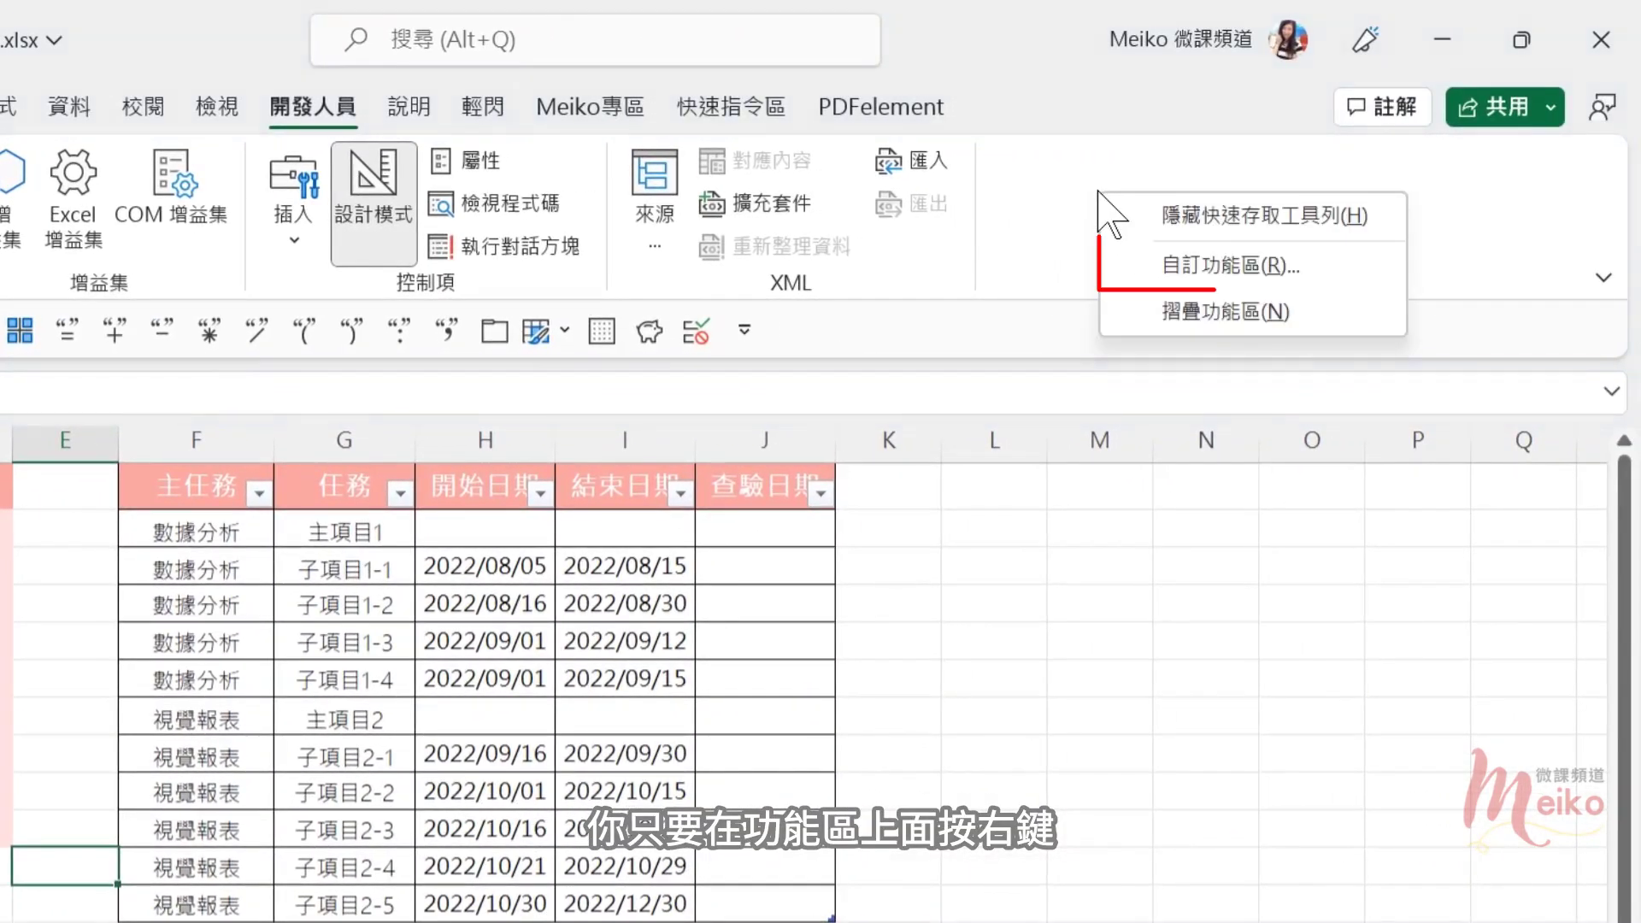
left_click(1289, 272)
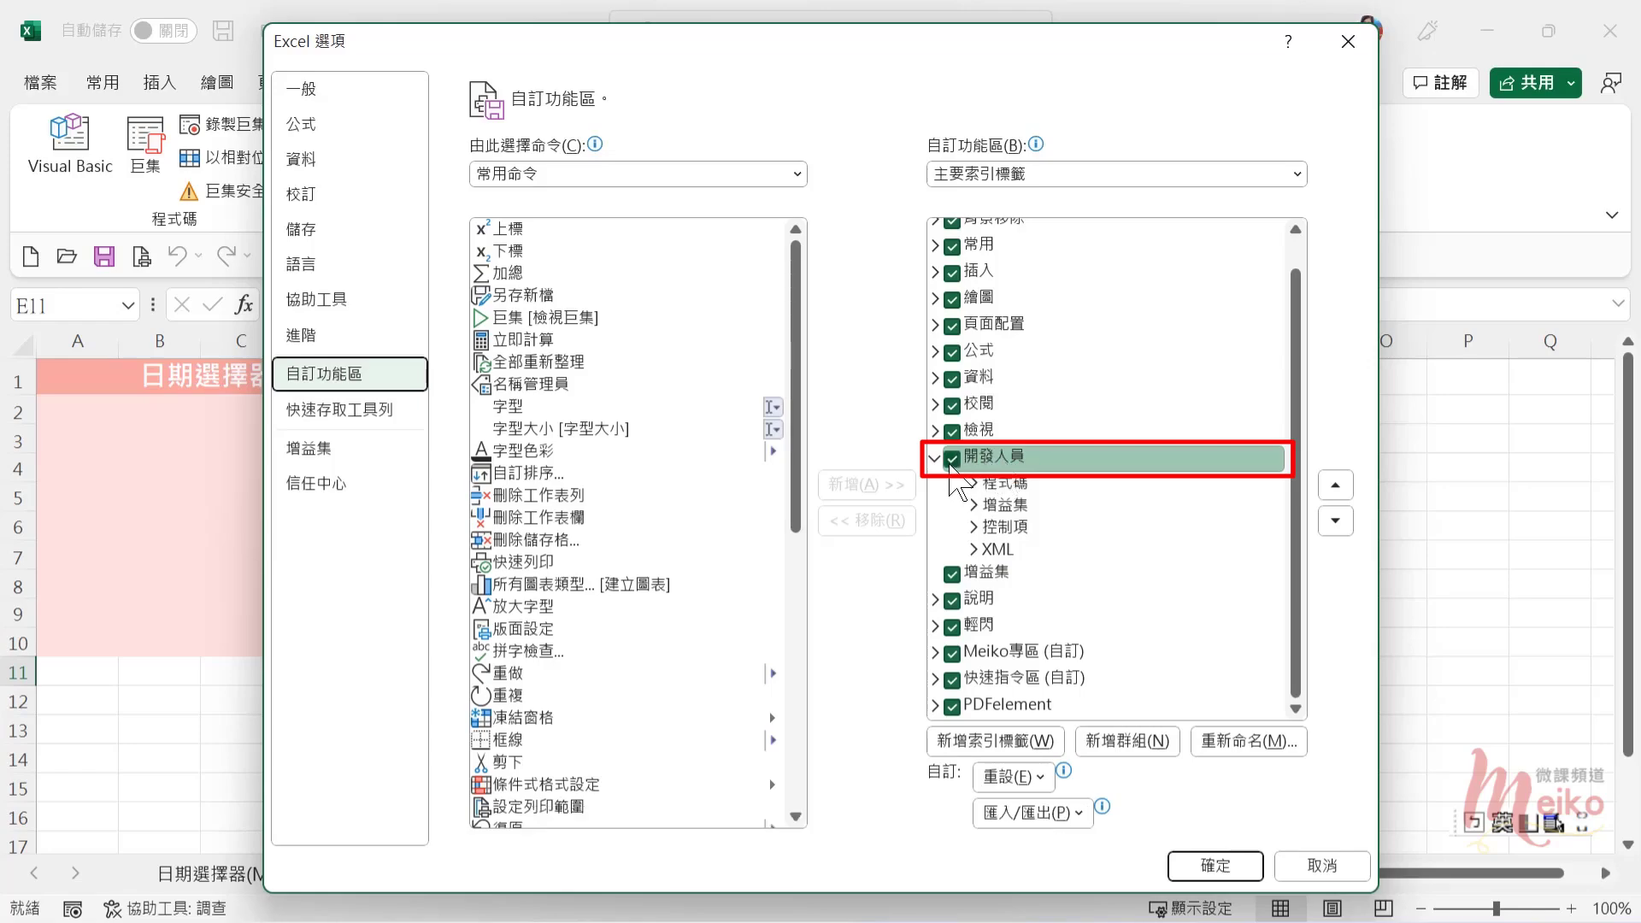
left_click(1215, 865)
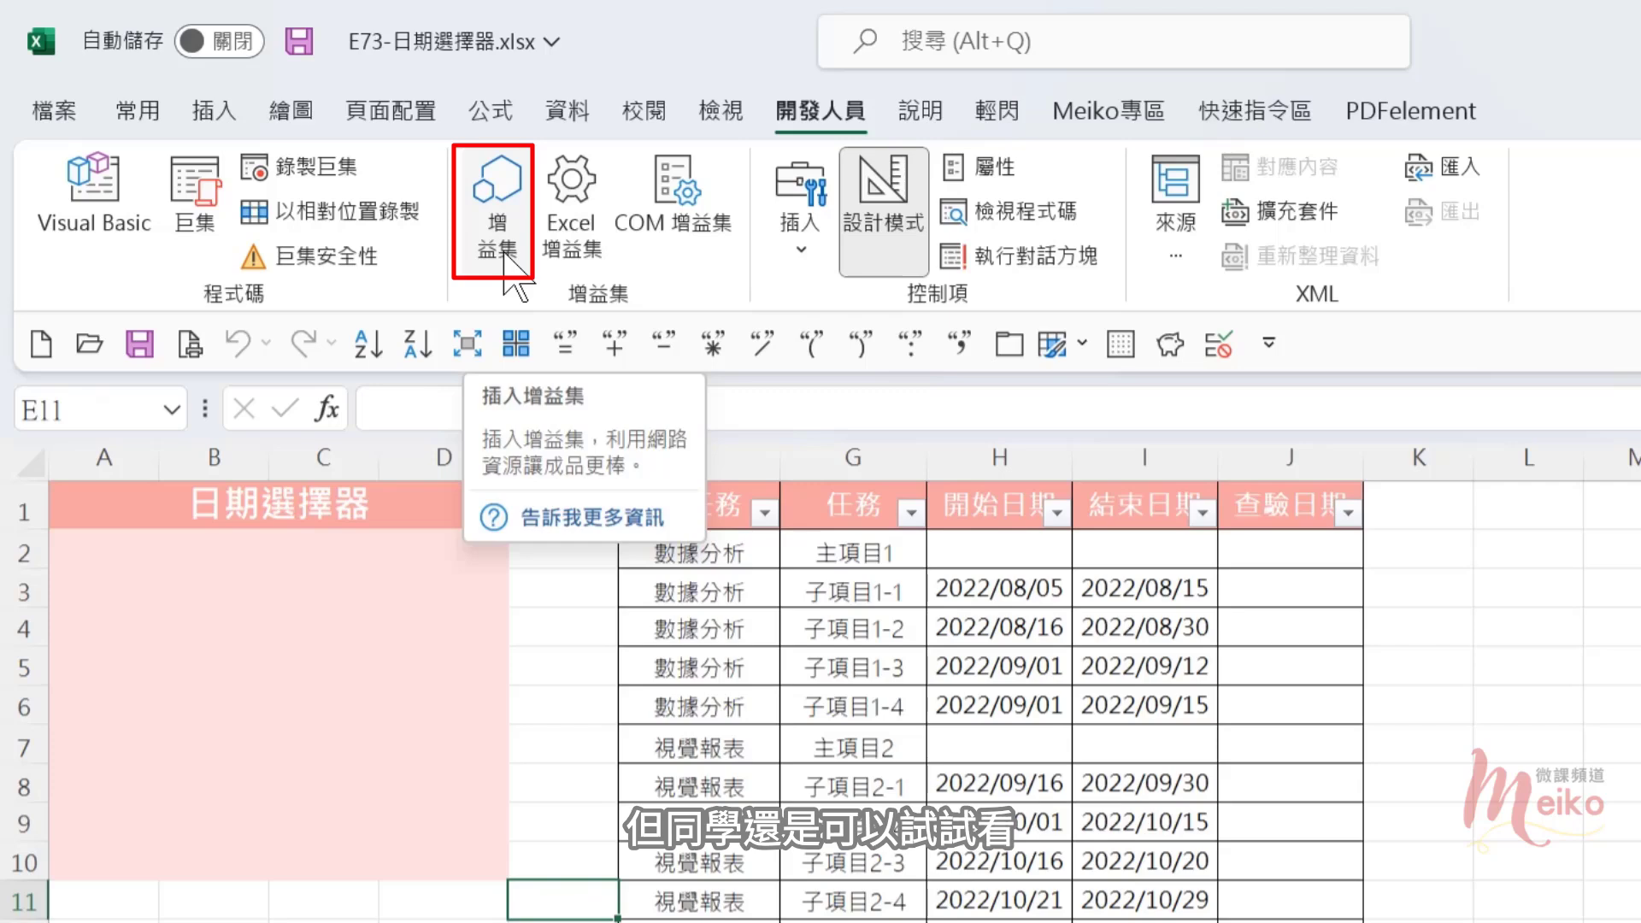
Step: Search the Office store for 'datepicker' and add Mini Calendar and Date Picker, accepting its terms
left_click(511, 265)
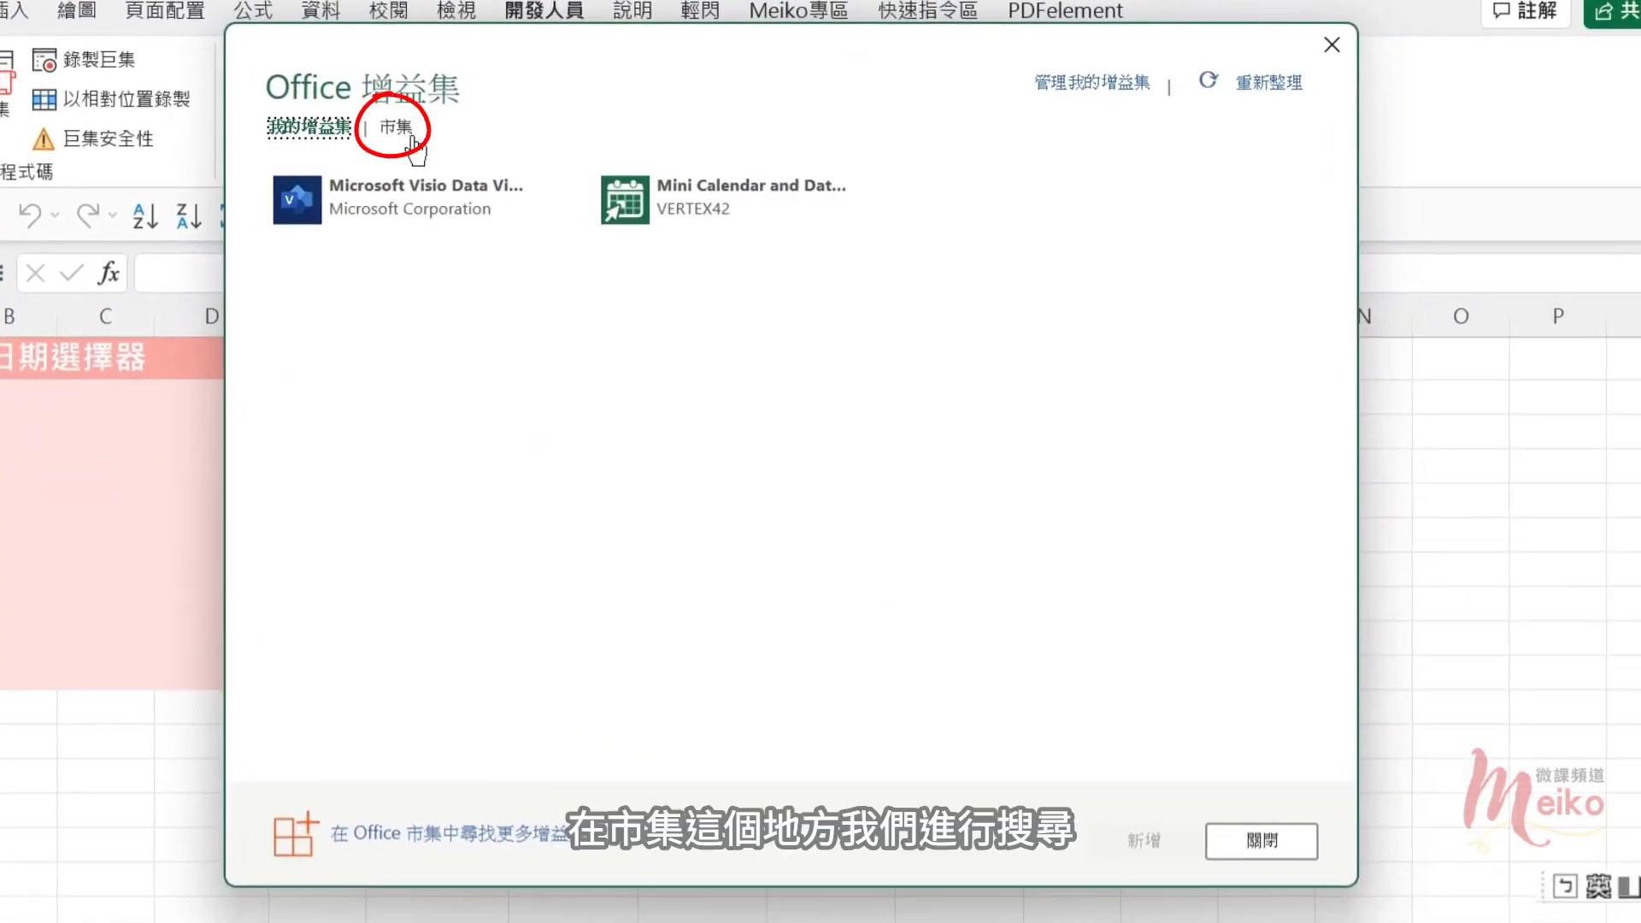
left_click(413, 130)
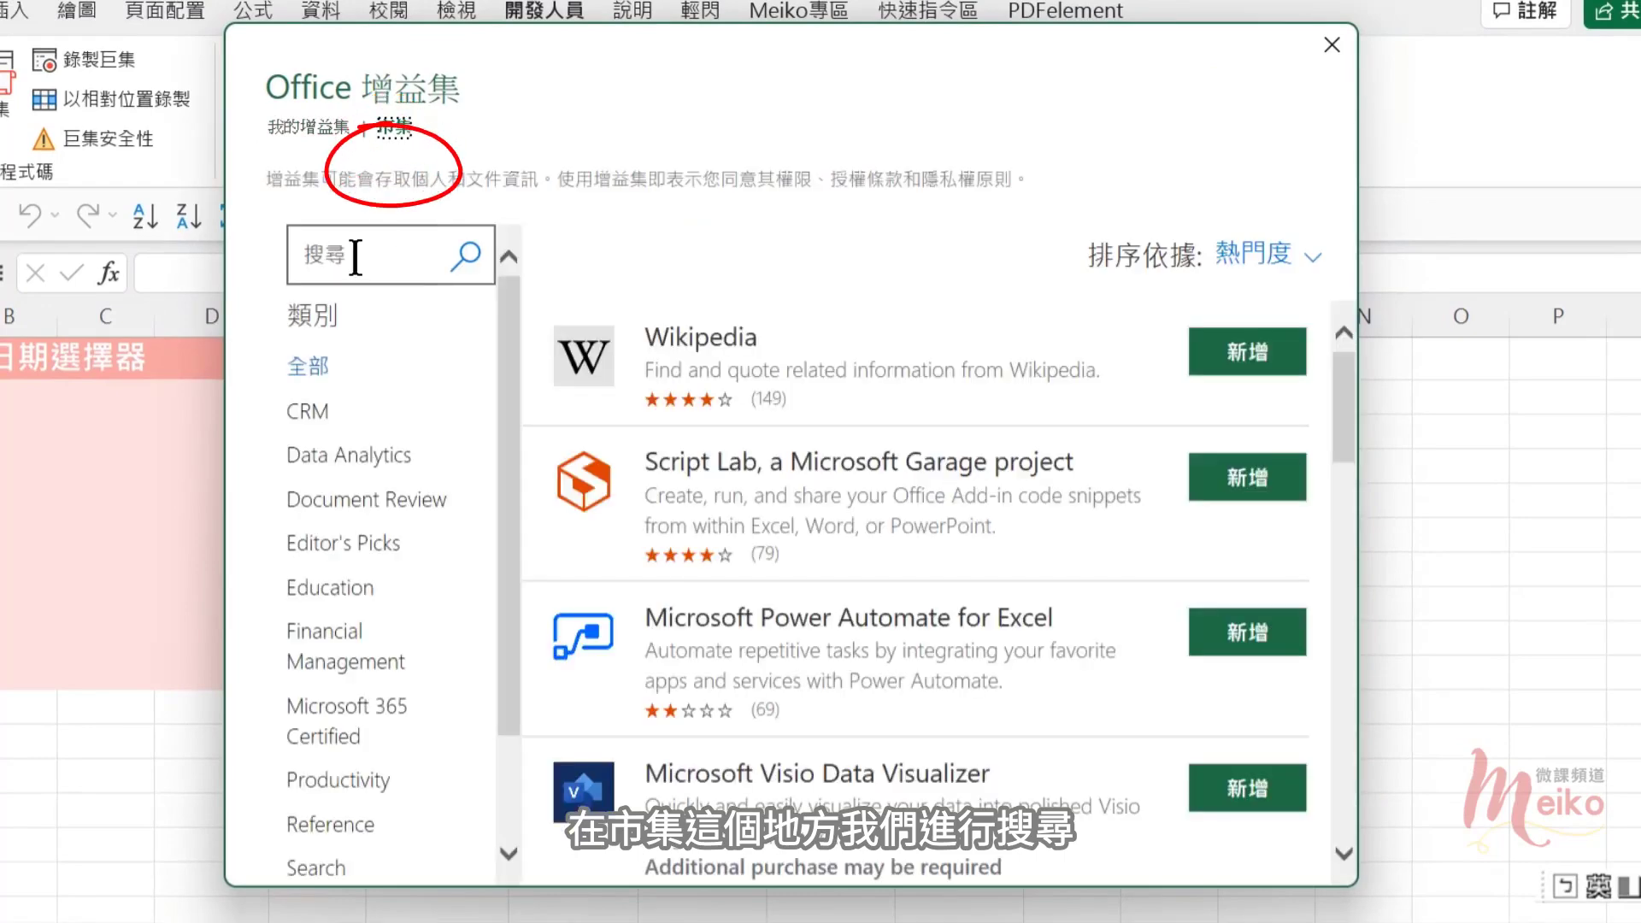
left_click(355, 256)
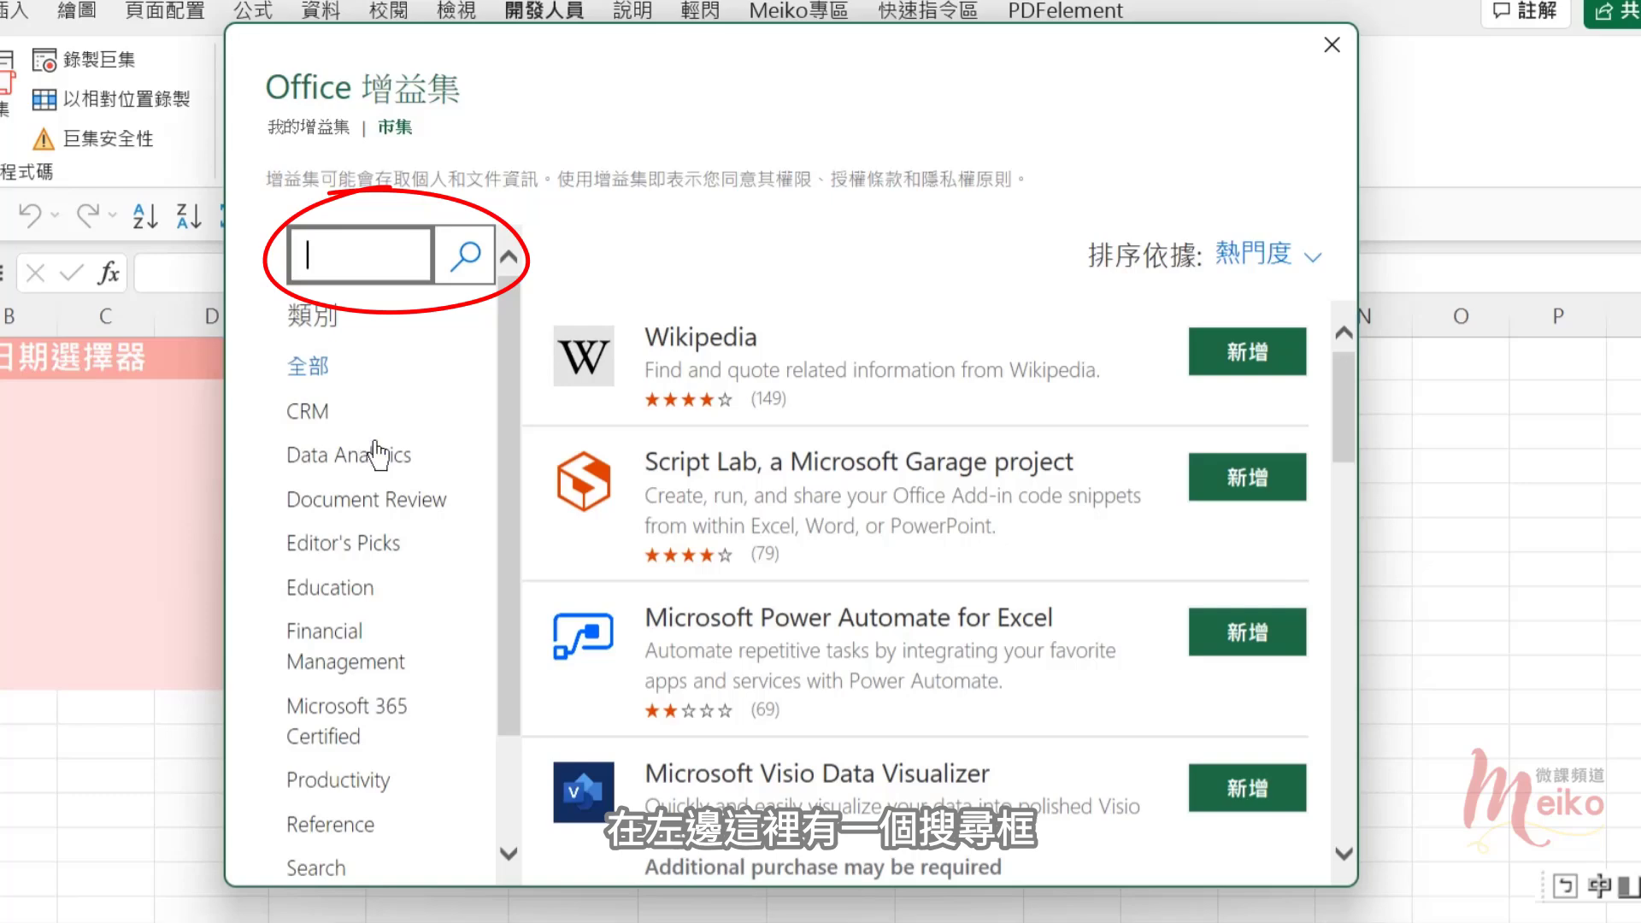
key("shift")
type("datepic")
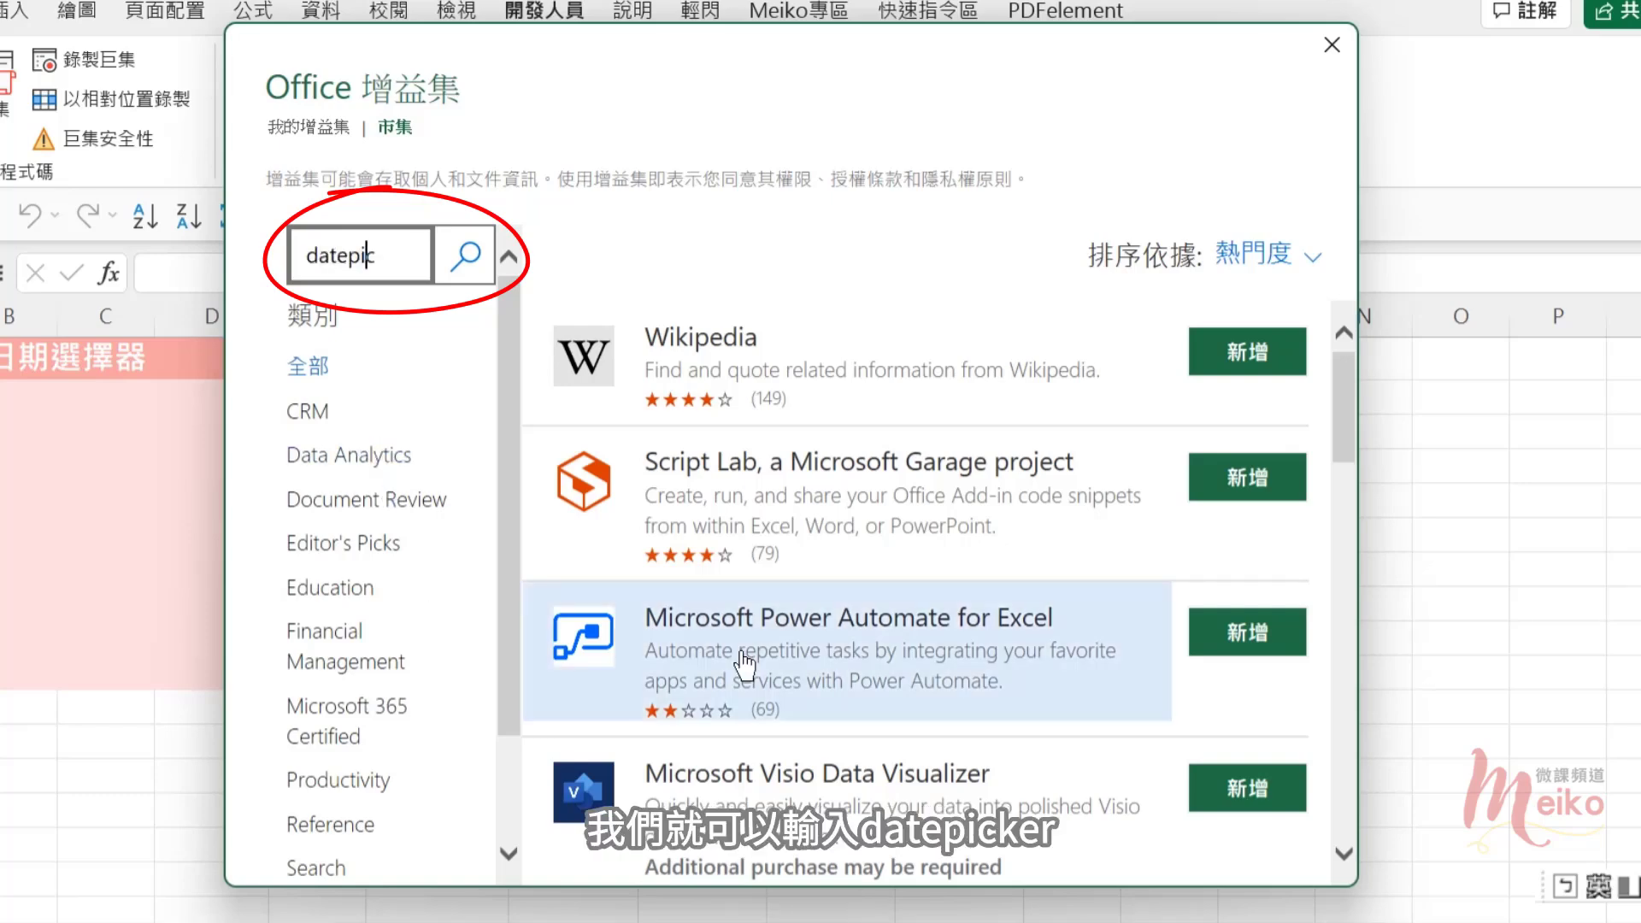
type("ker")
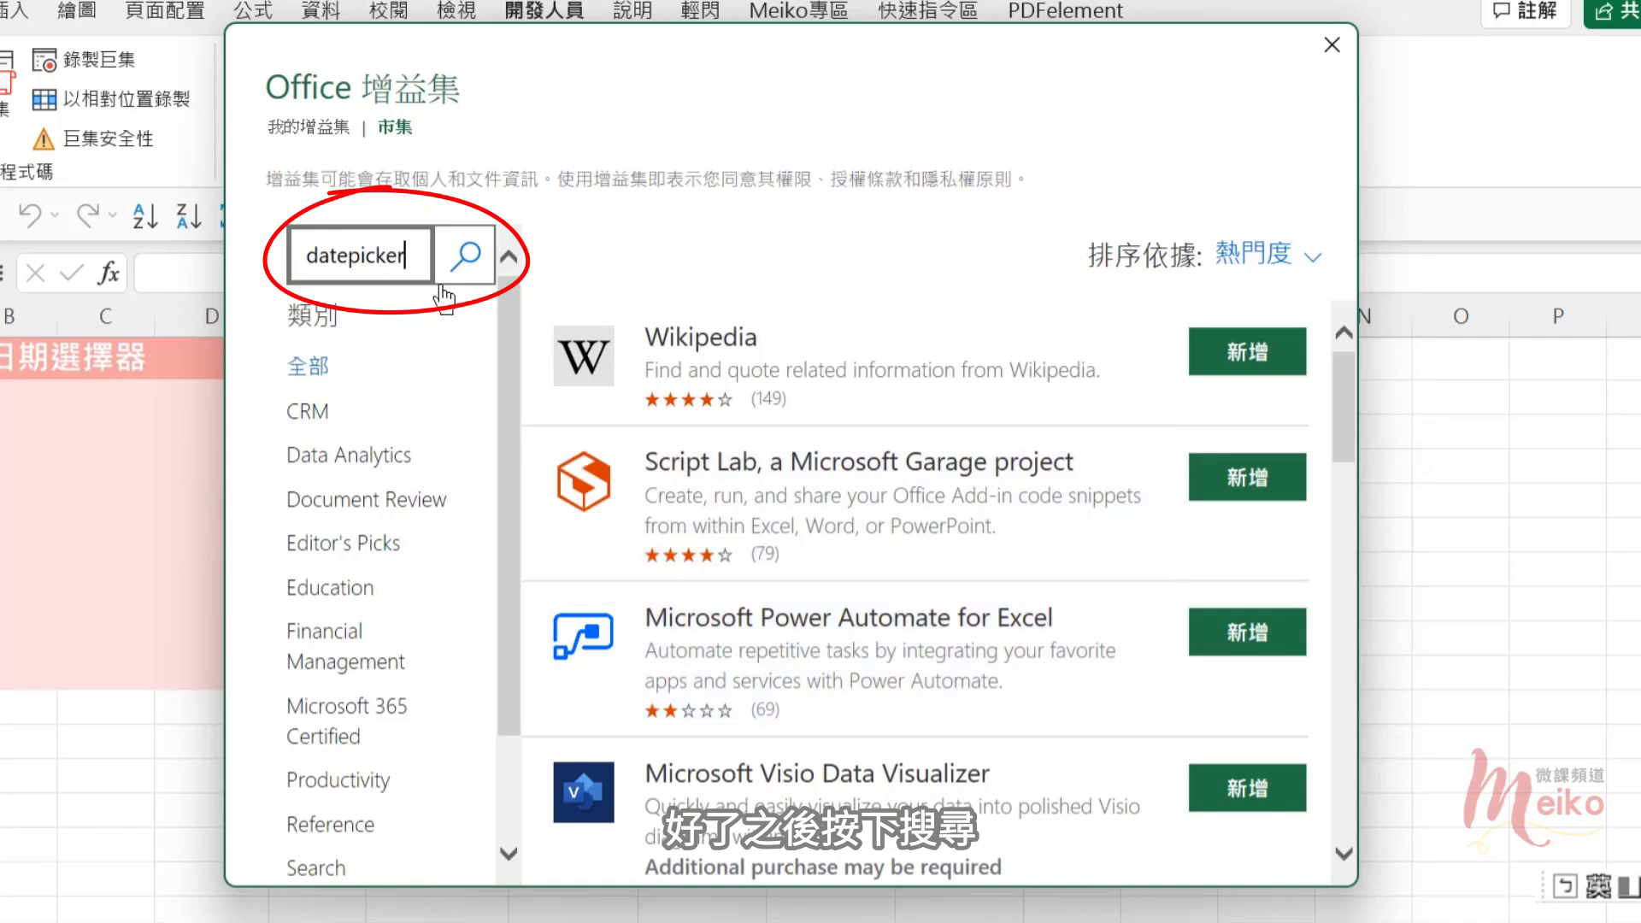
left_click(465, 256)
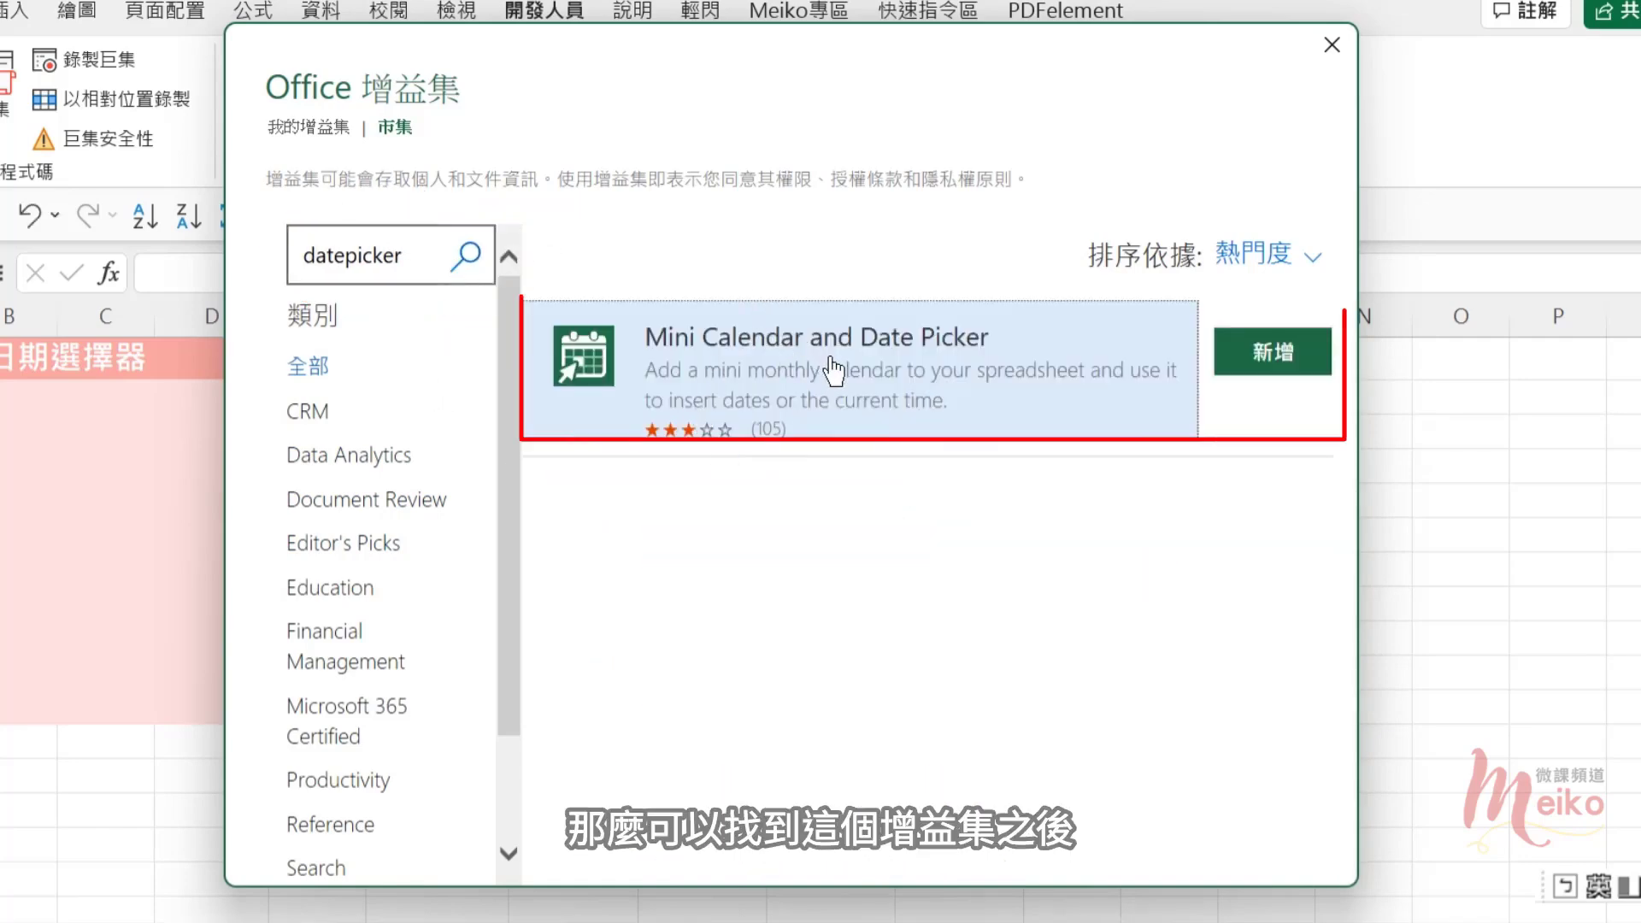
left_click(1260, 357)
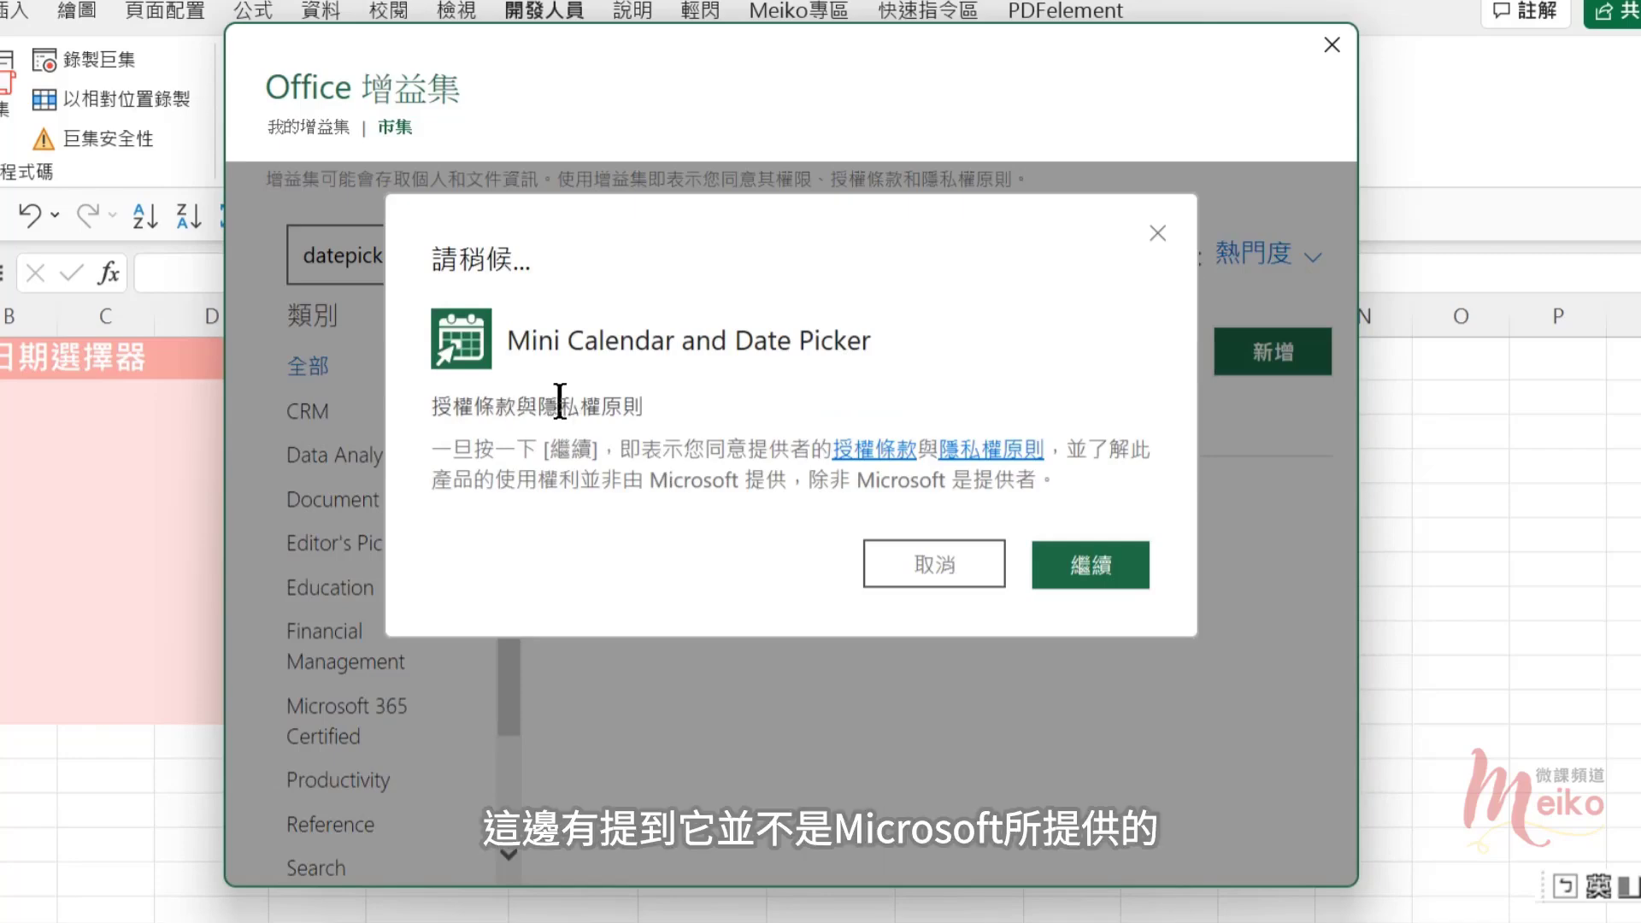
left_click_drag(601, 481, 786, 481)
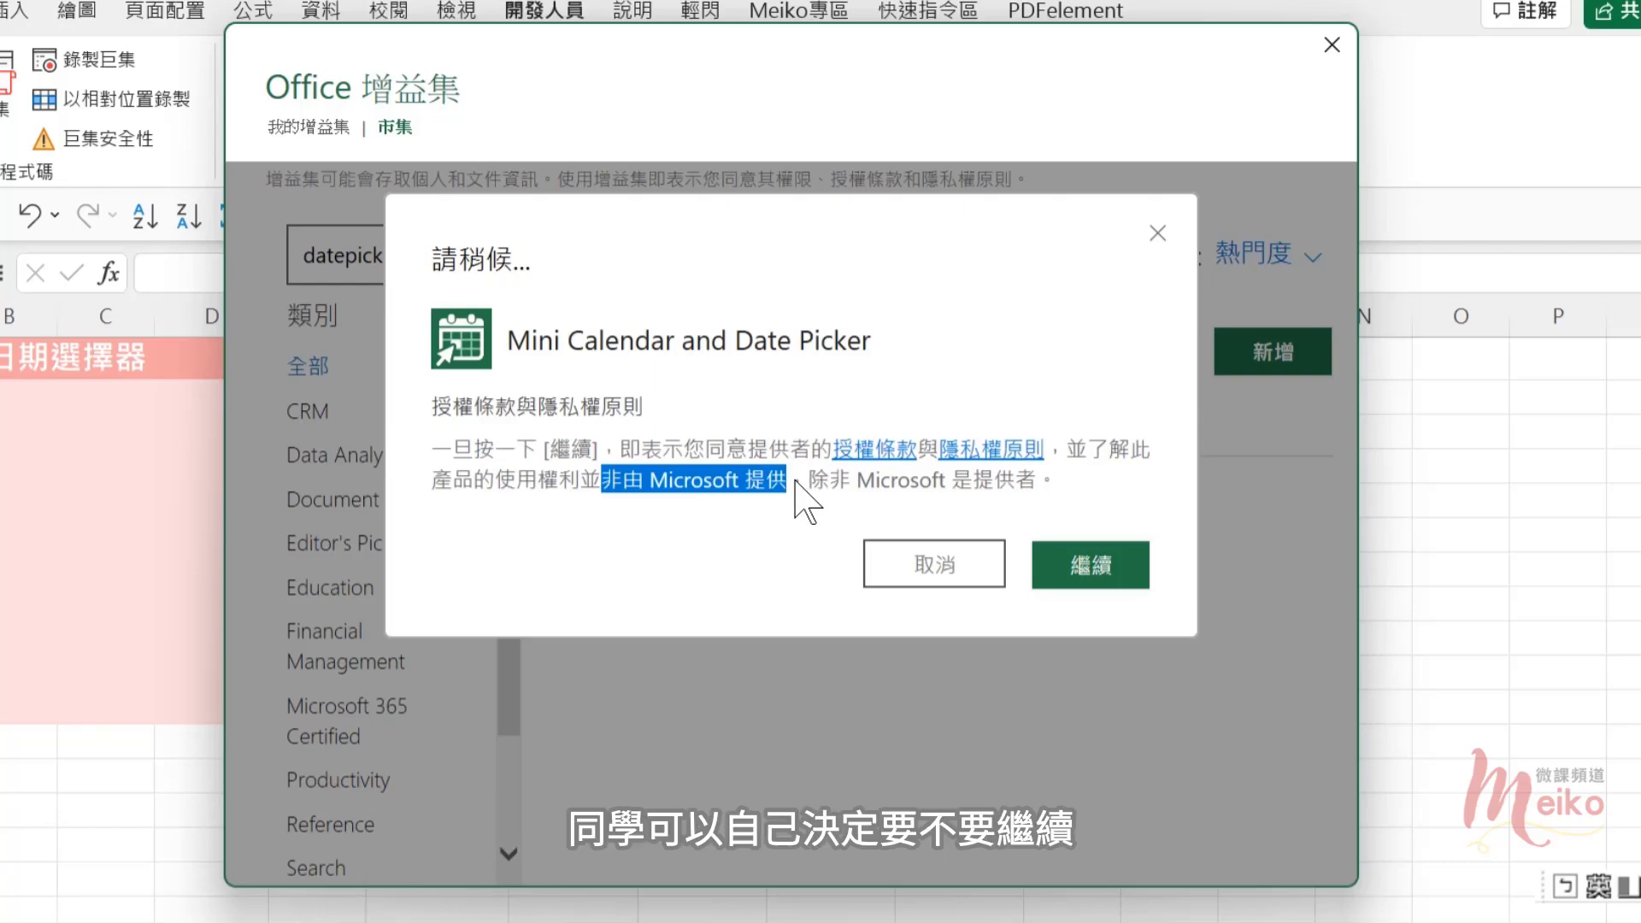
left_click(1126, 575)
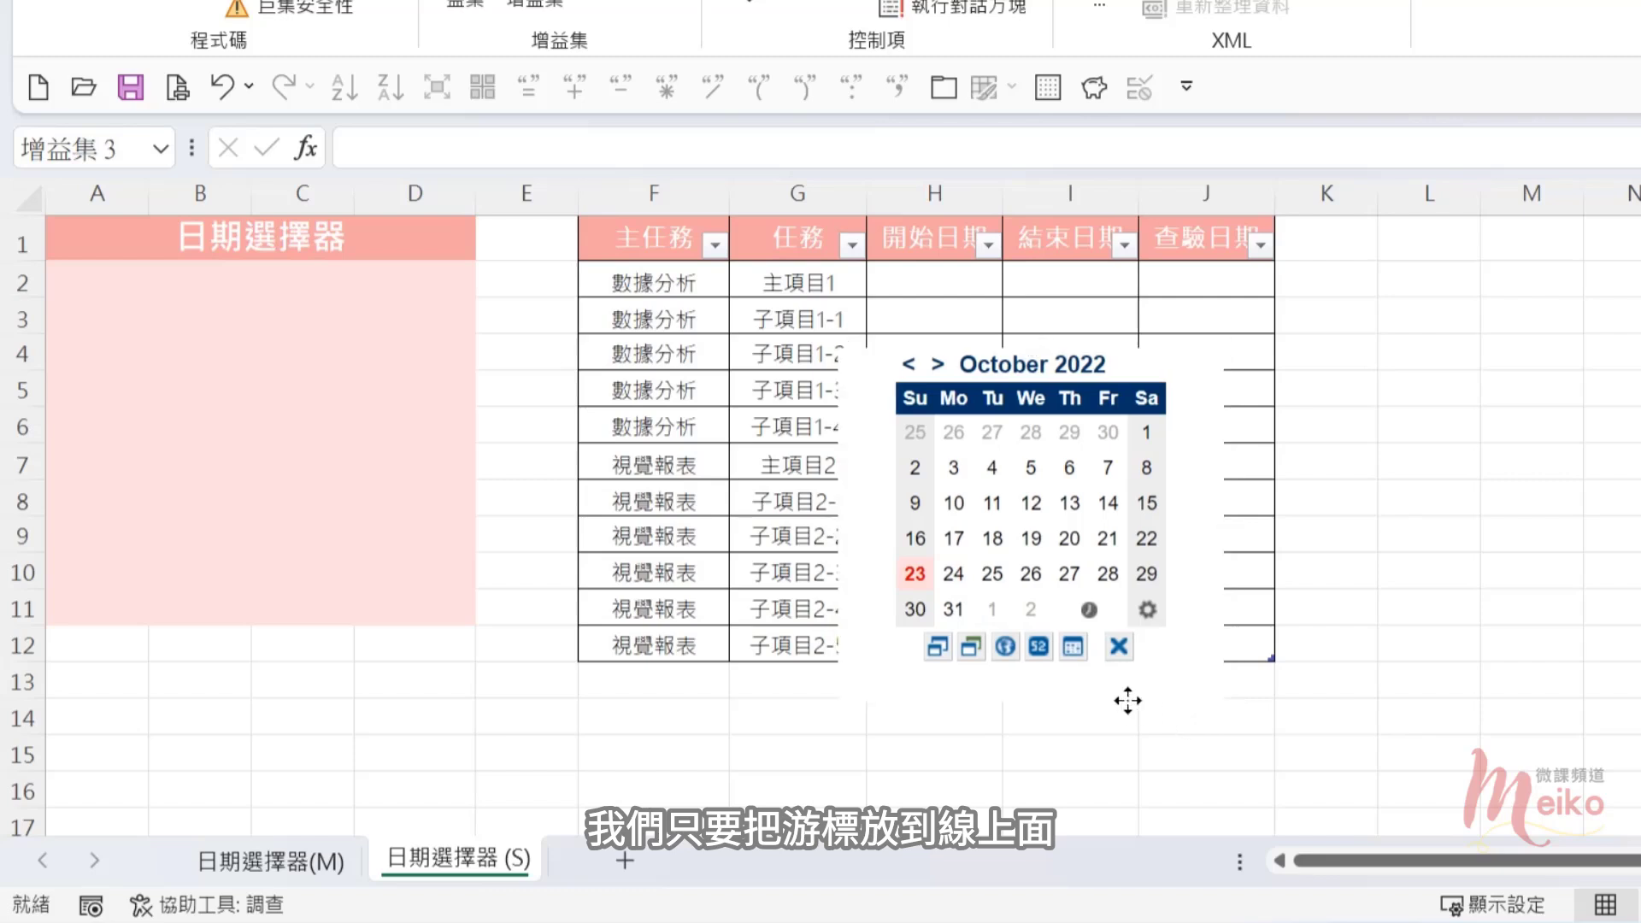
Step: Move the calendar onto the pink A–D area and resize it to fit fully without scrolling
left_click_drag(1189, 703, 396, 612)
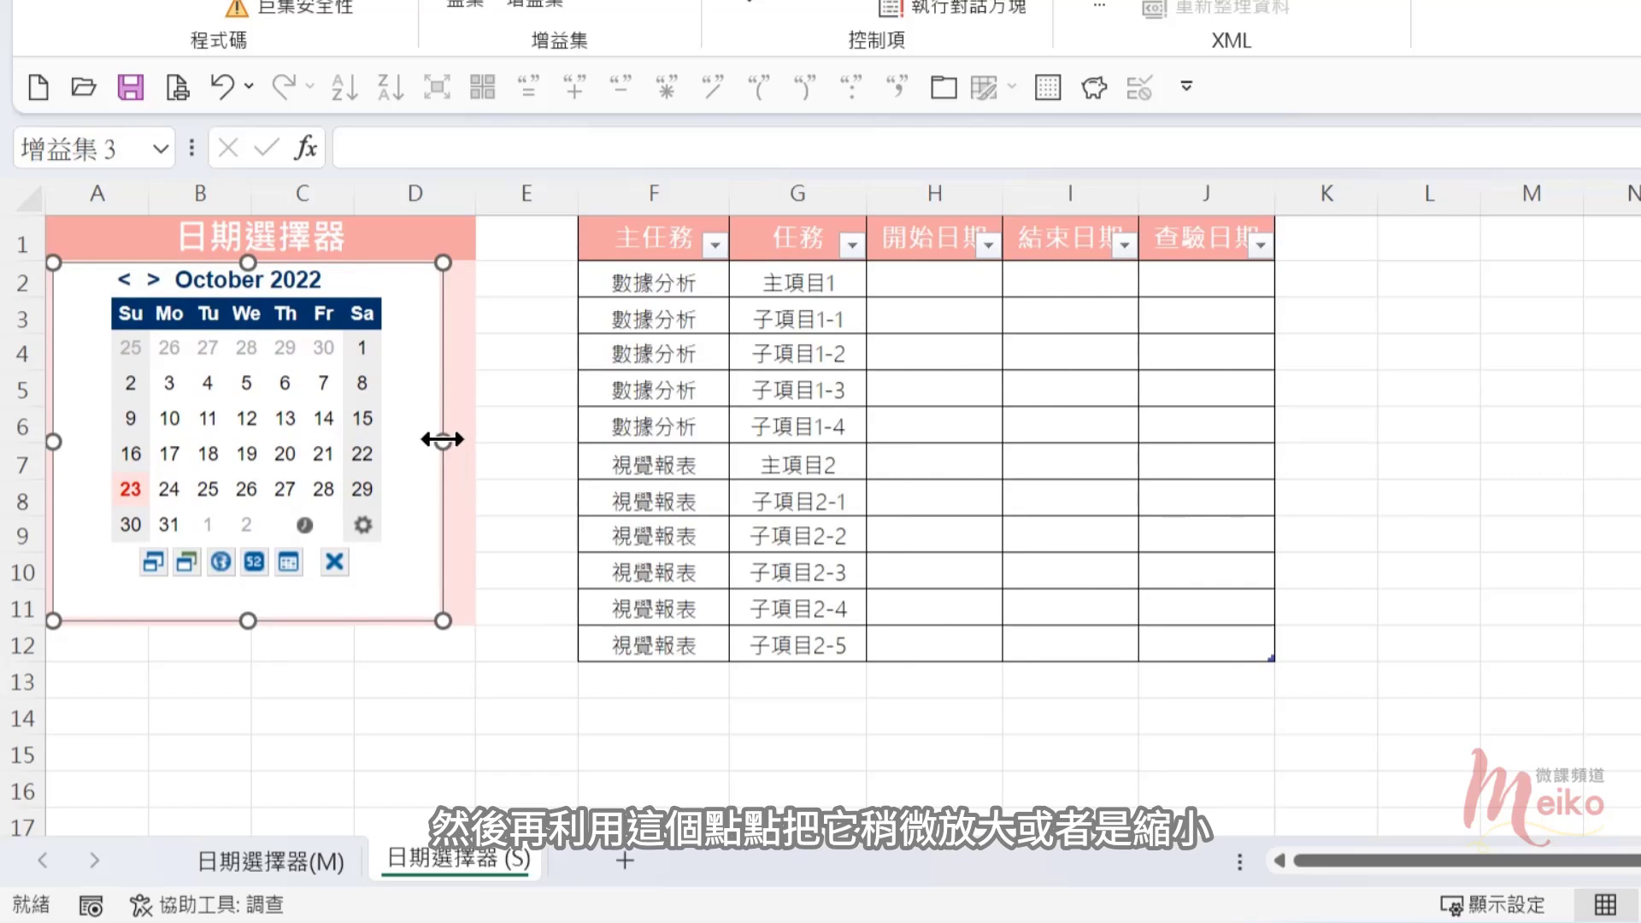
left_click_drag(443, 443, 468, 442)
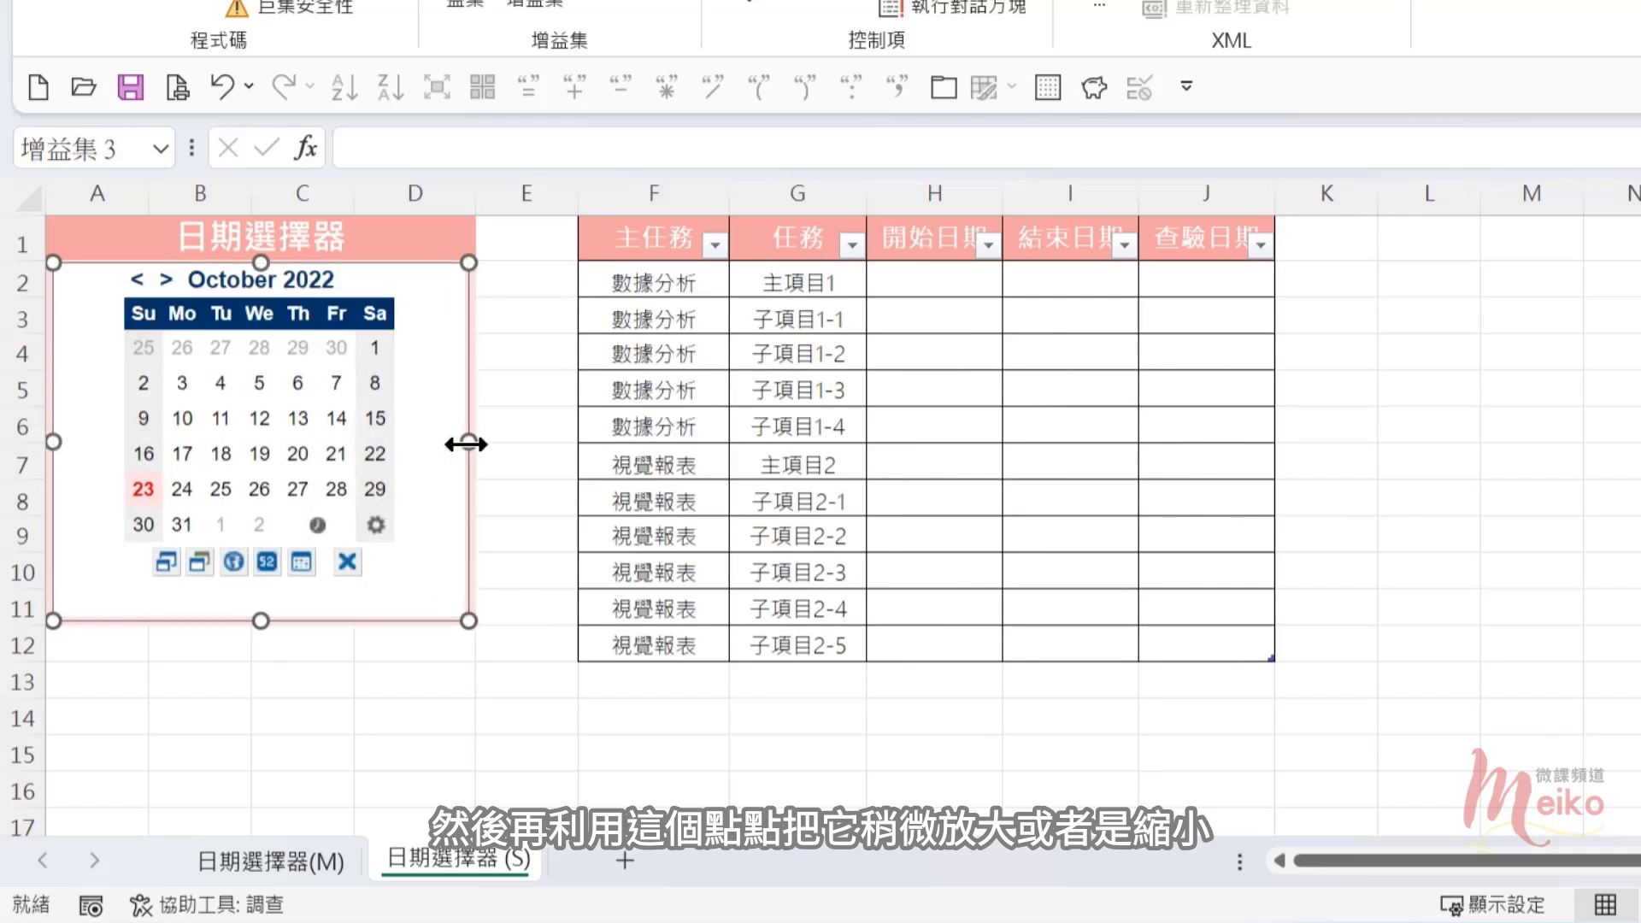
left_click_drag(260, 621, 260, 579)
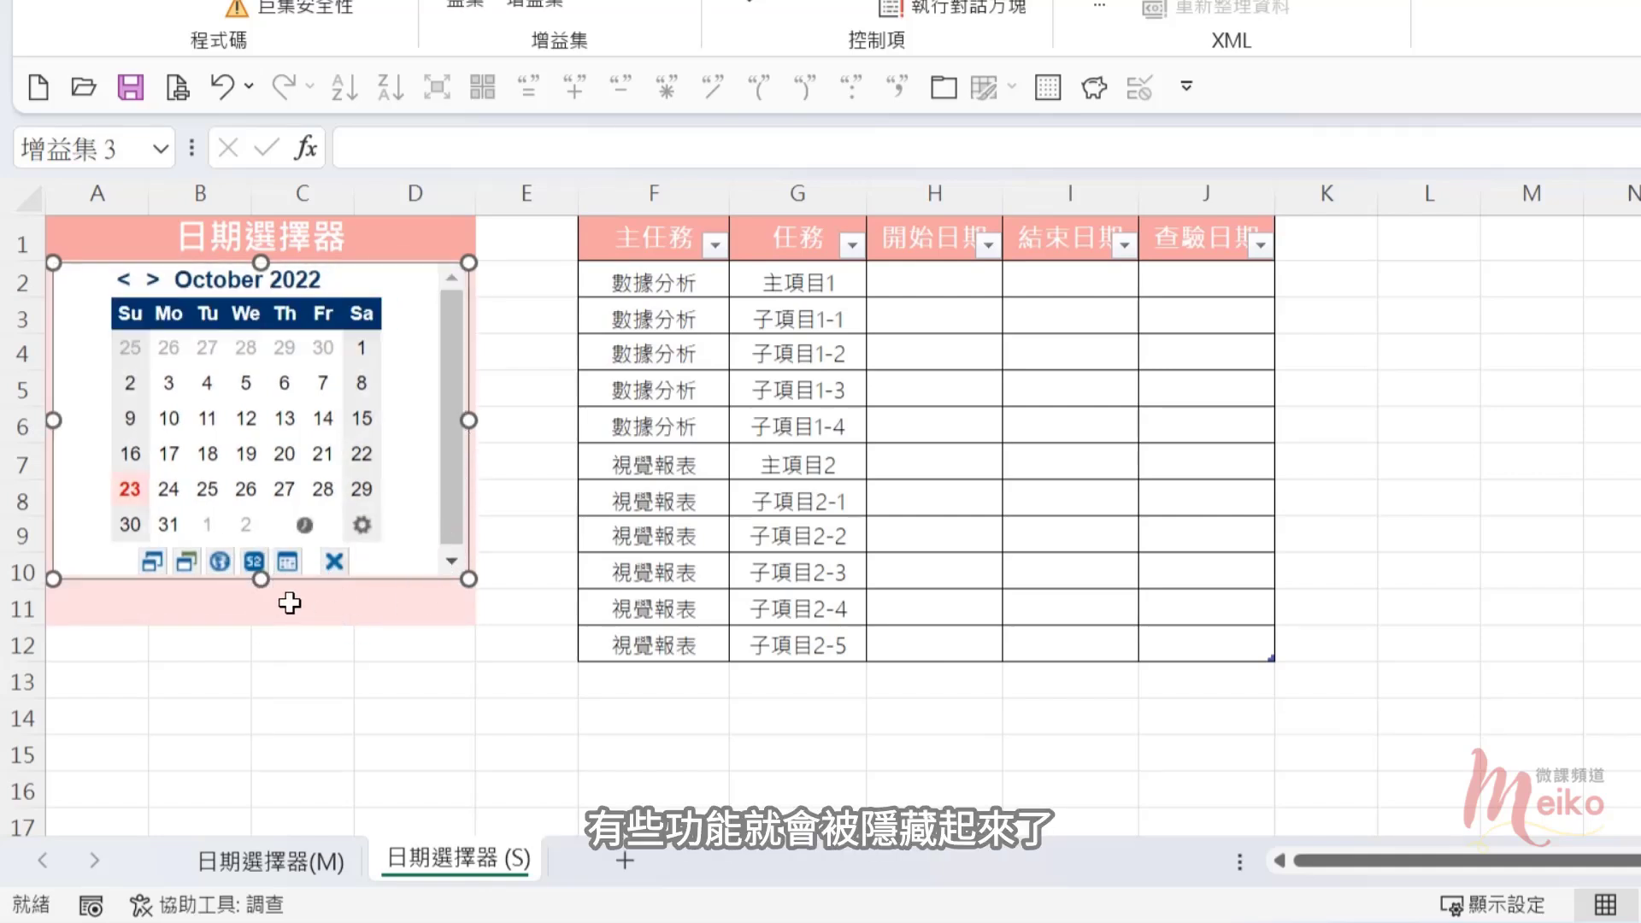
left_click_drag(260, 578, 260, 620)
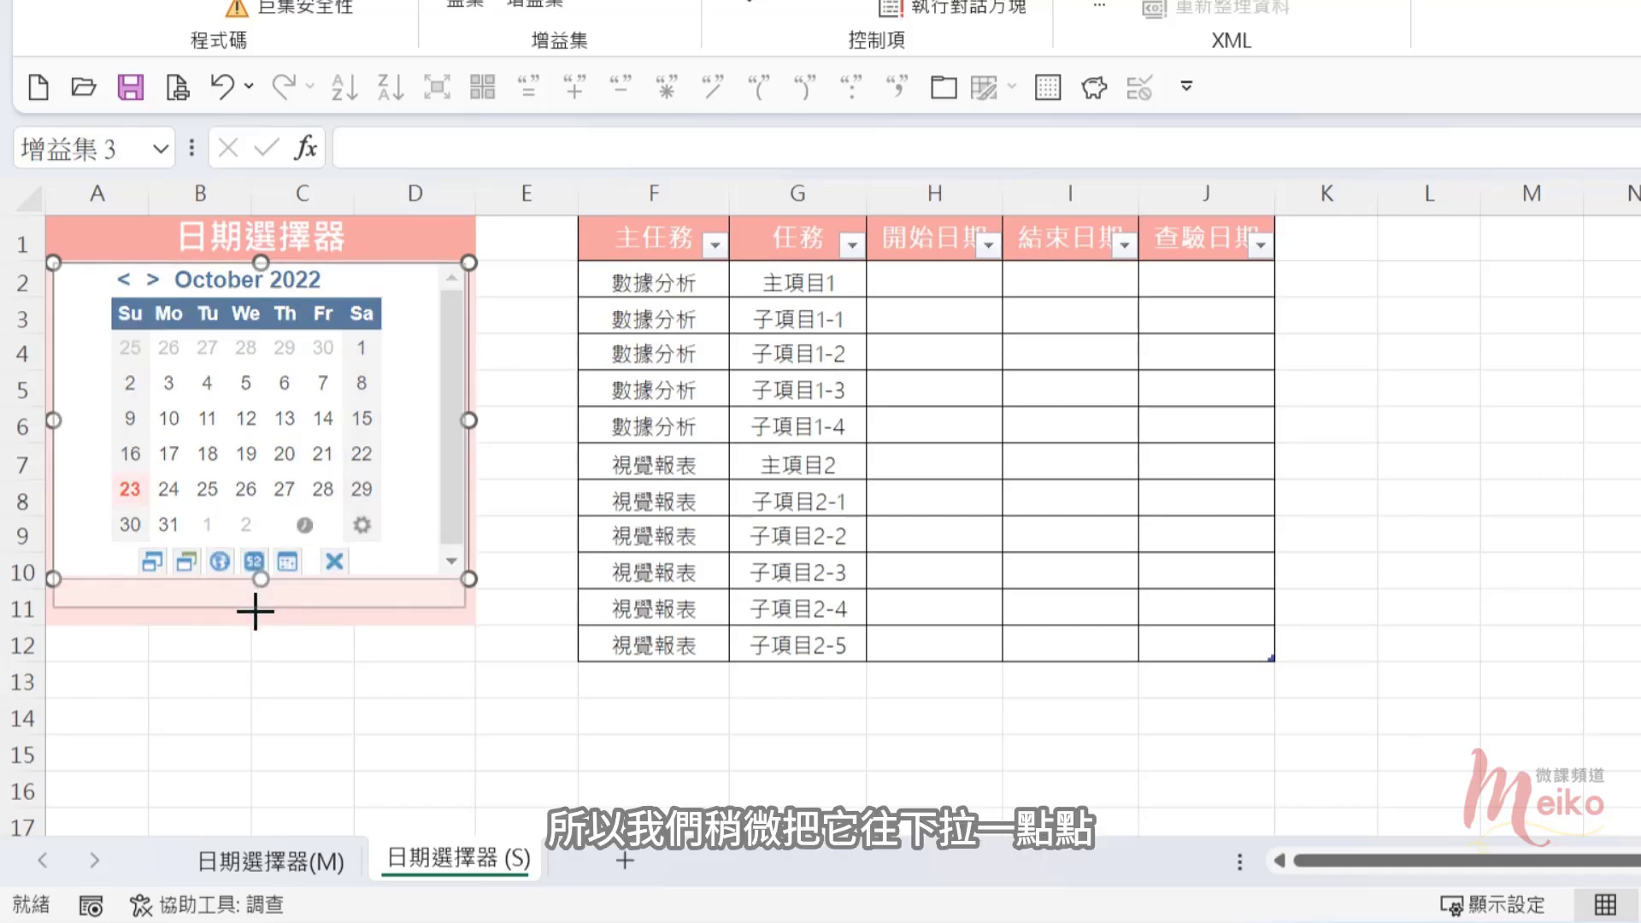
left_click(420, 685)
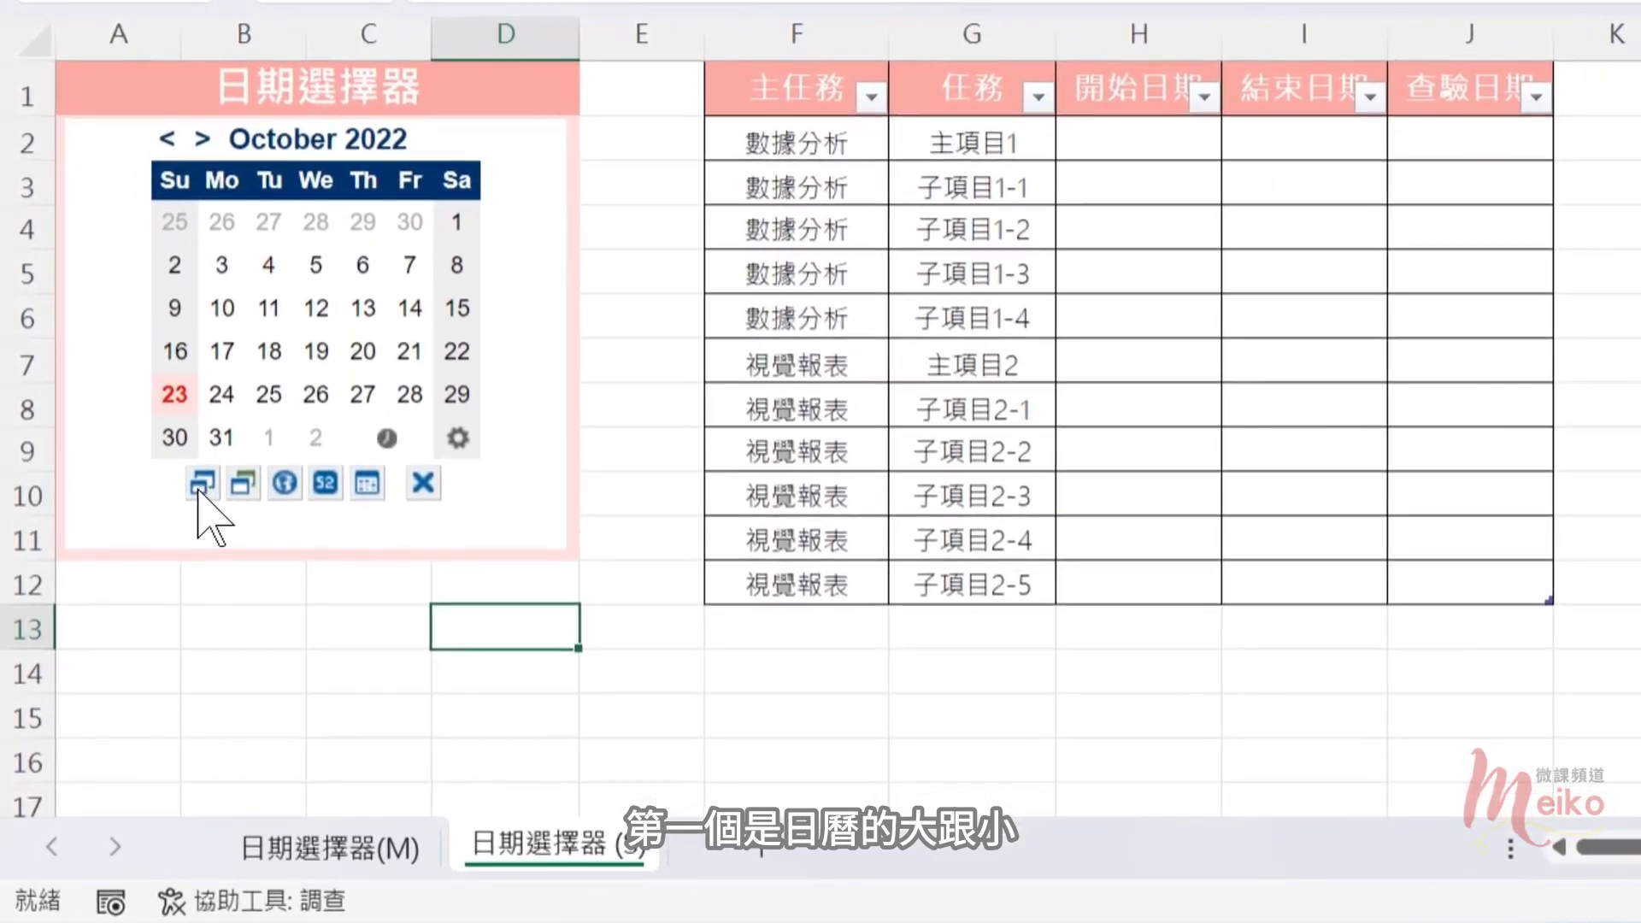
Step: Try the calendar's sizes and colour themes, keeping the large dark-blue layout
left_click(203, 484)
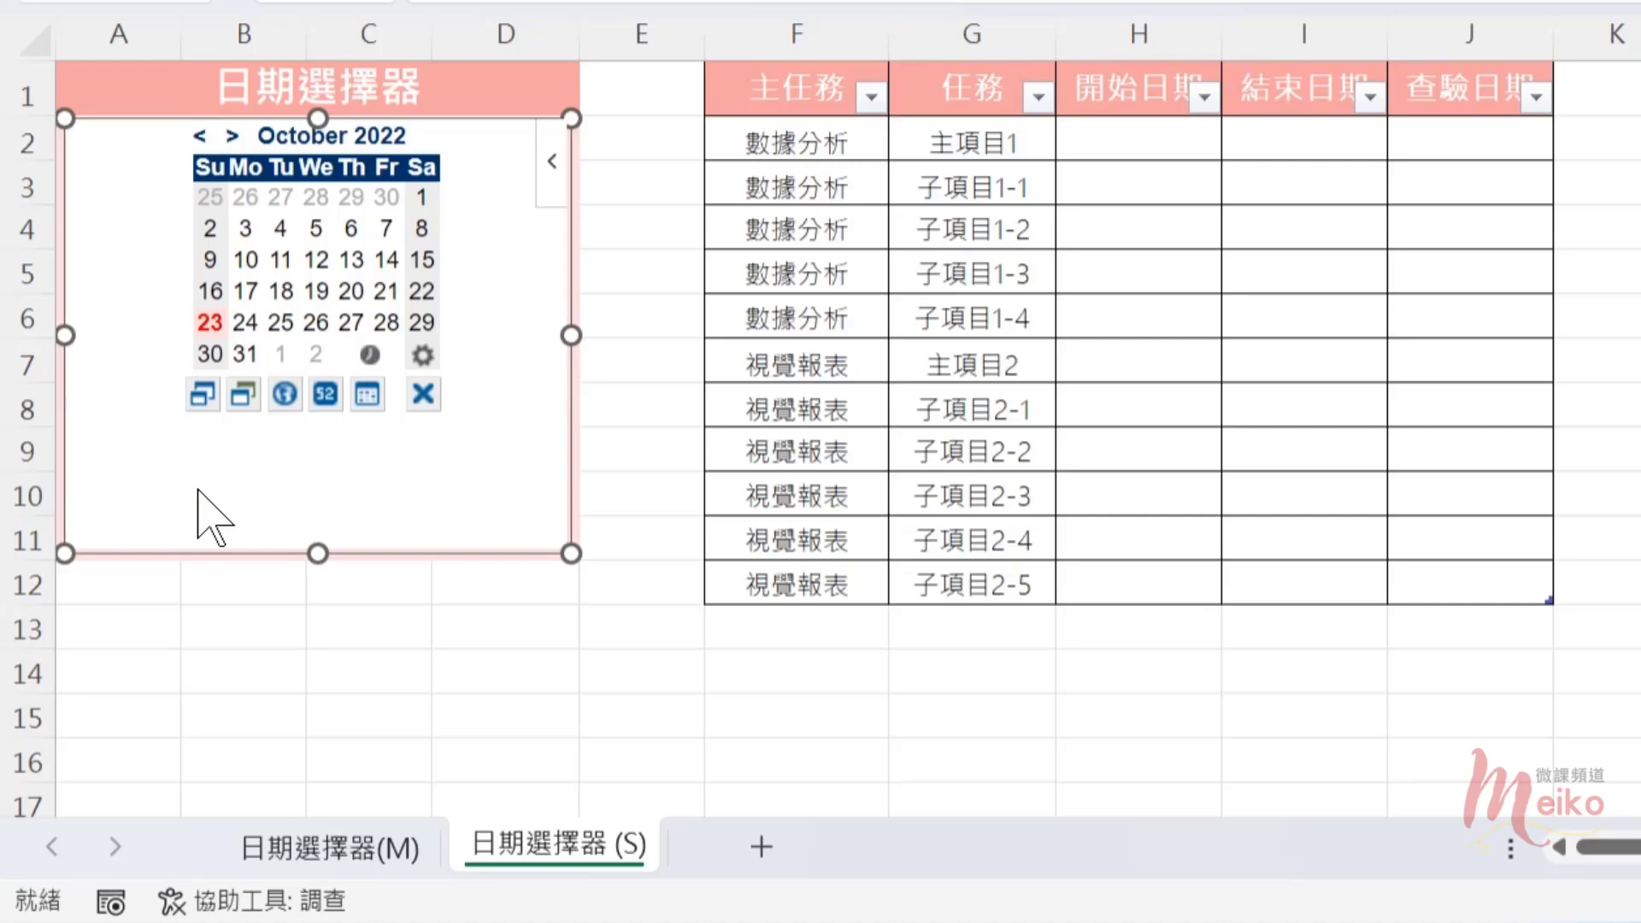
left_click(202, 394)
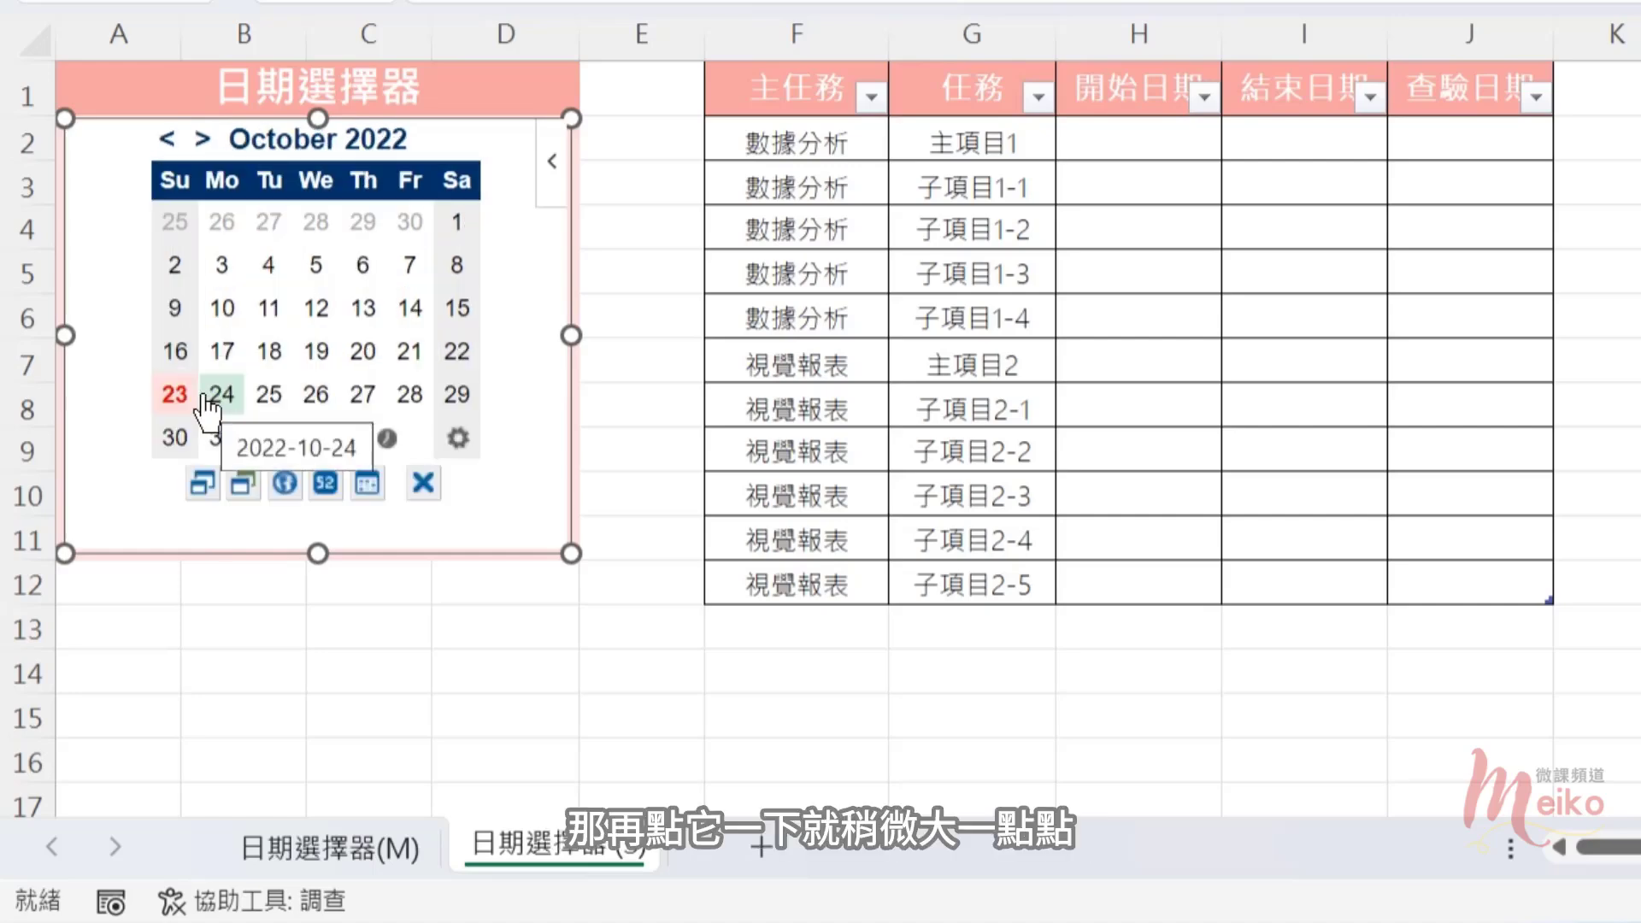
left_click(243, 486)
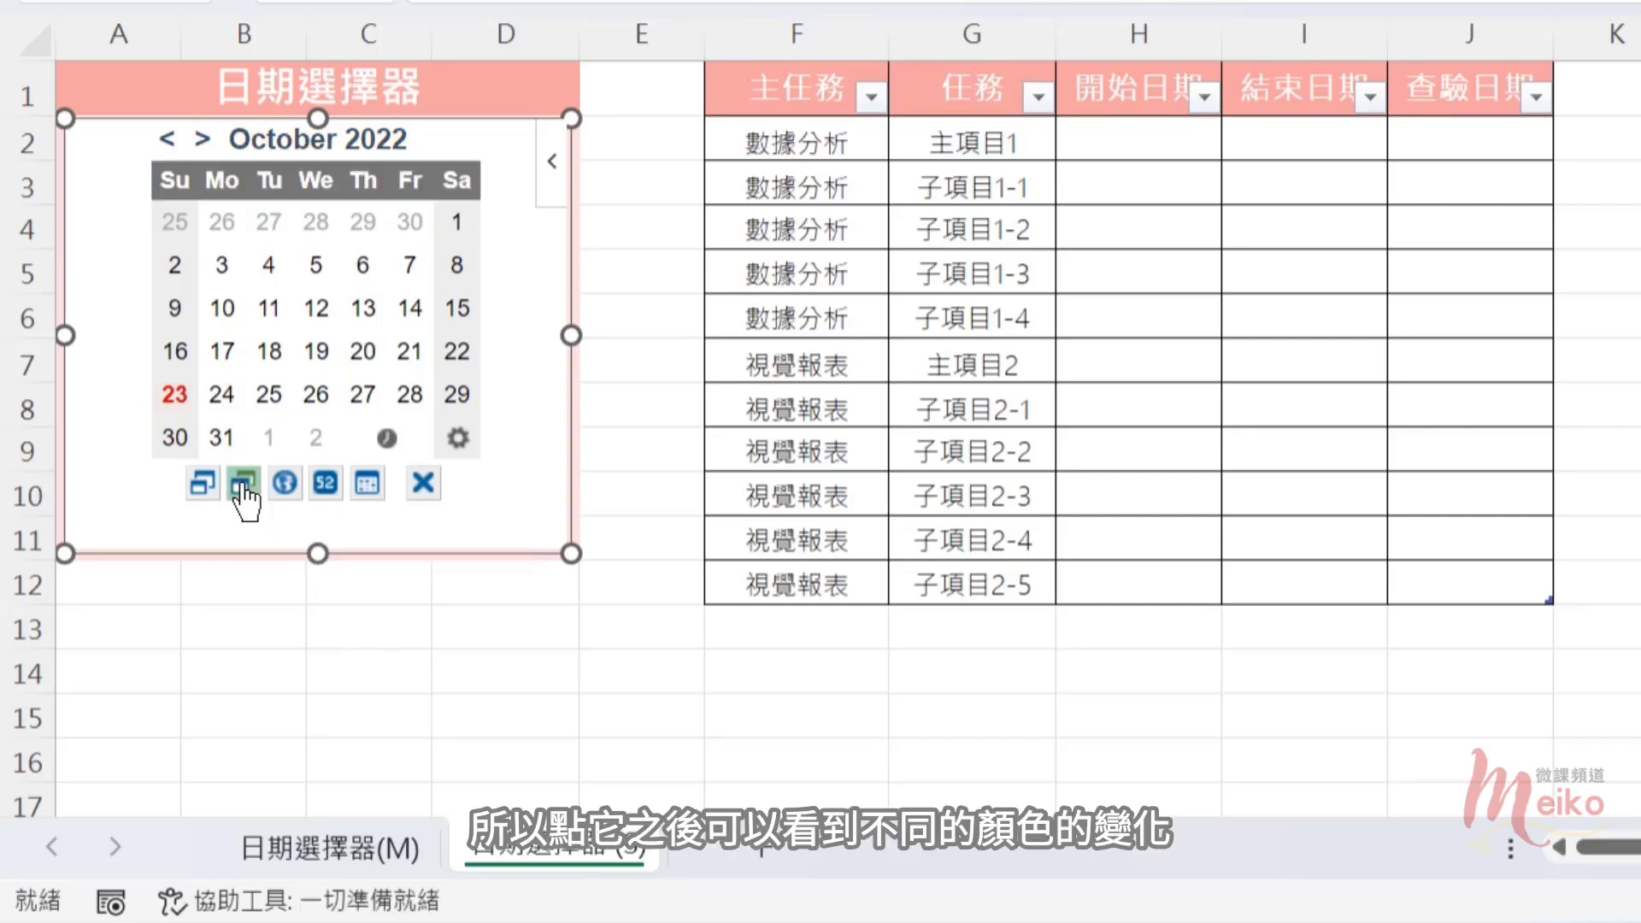
left_click(243, 485)
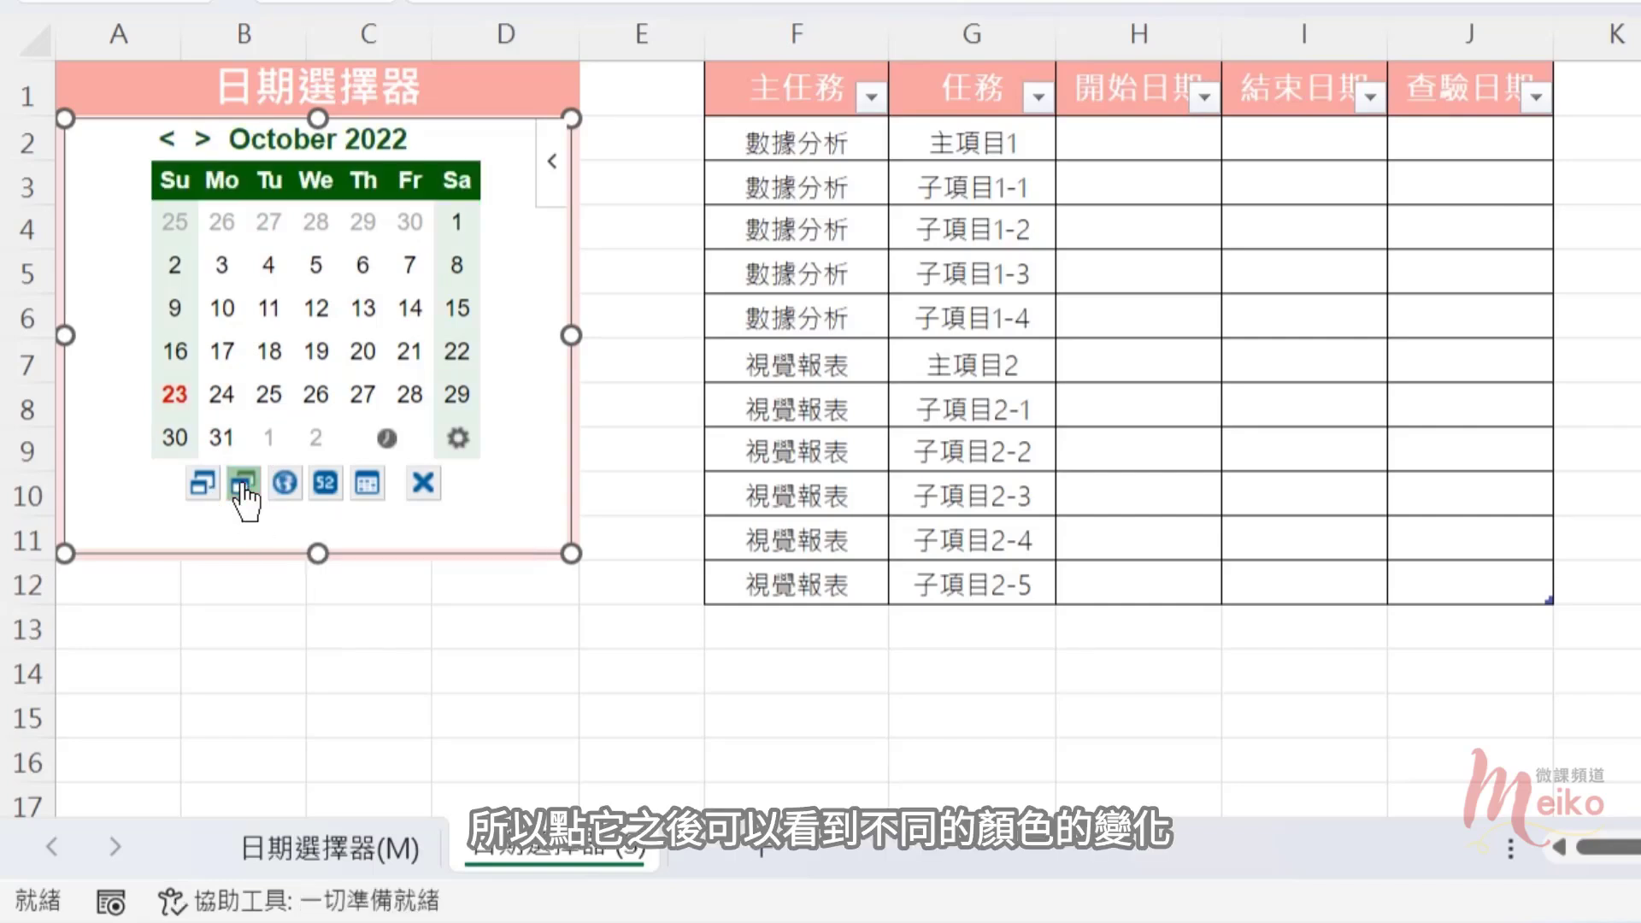
left_click(243, 486)
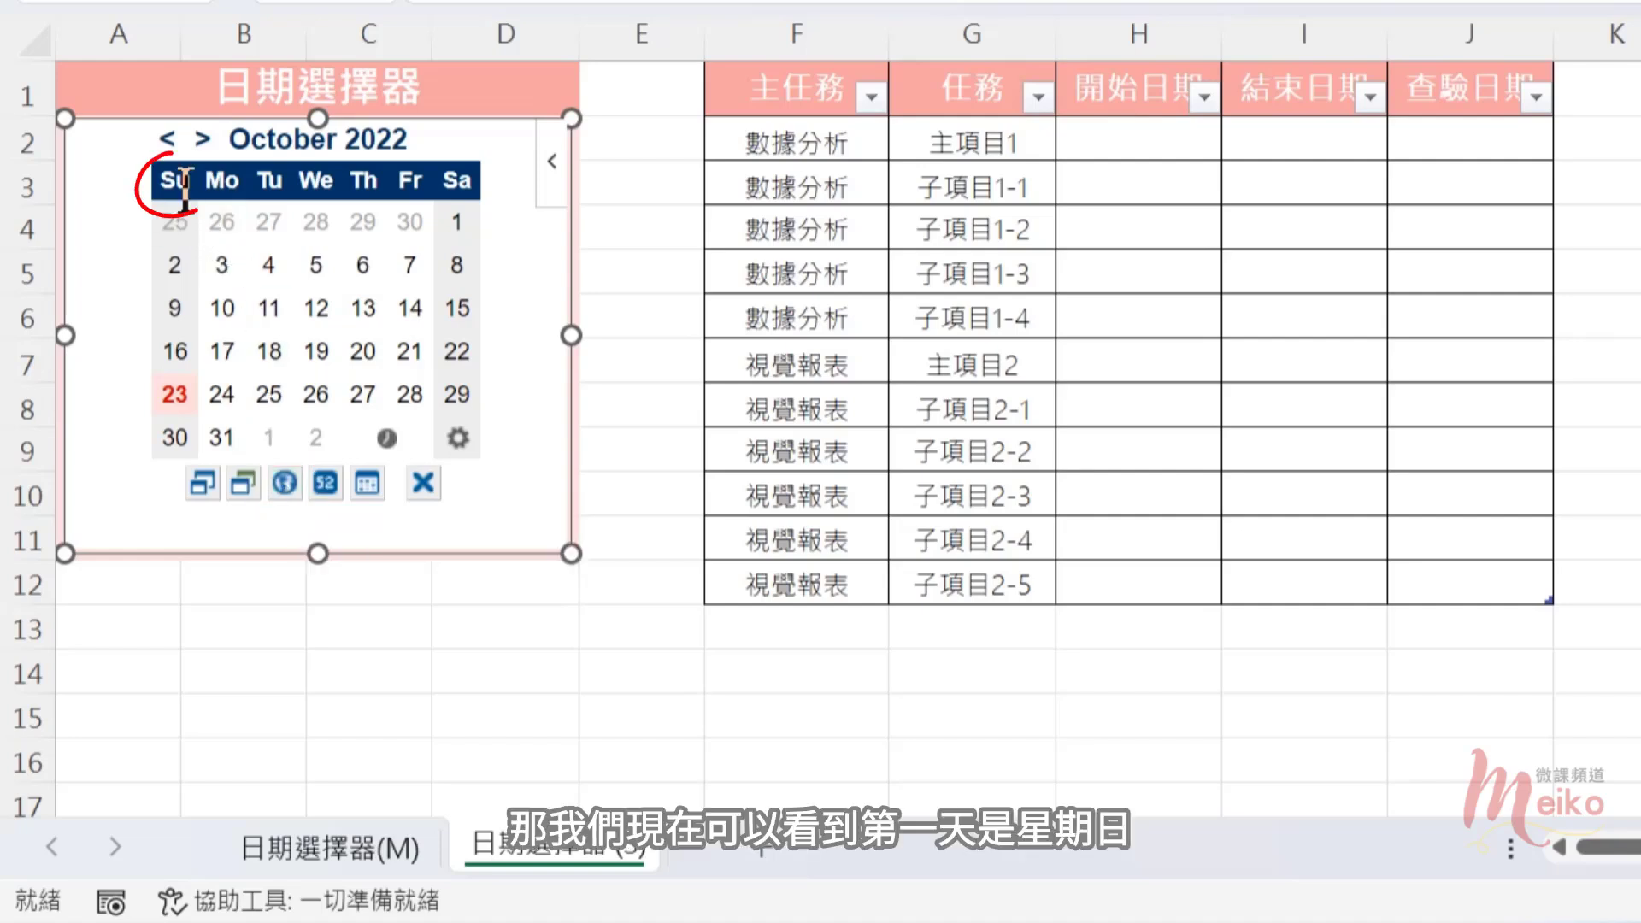
Step: Make calendar weeks start on Monday and turn on the week-number column
left_click(285, 484)
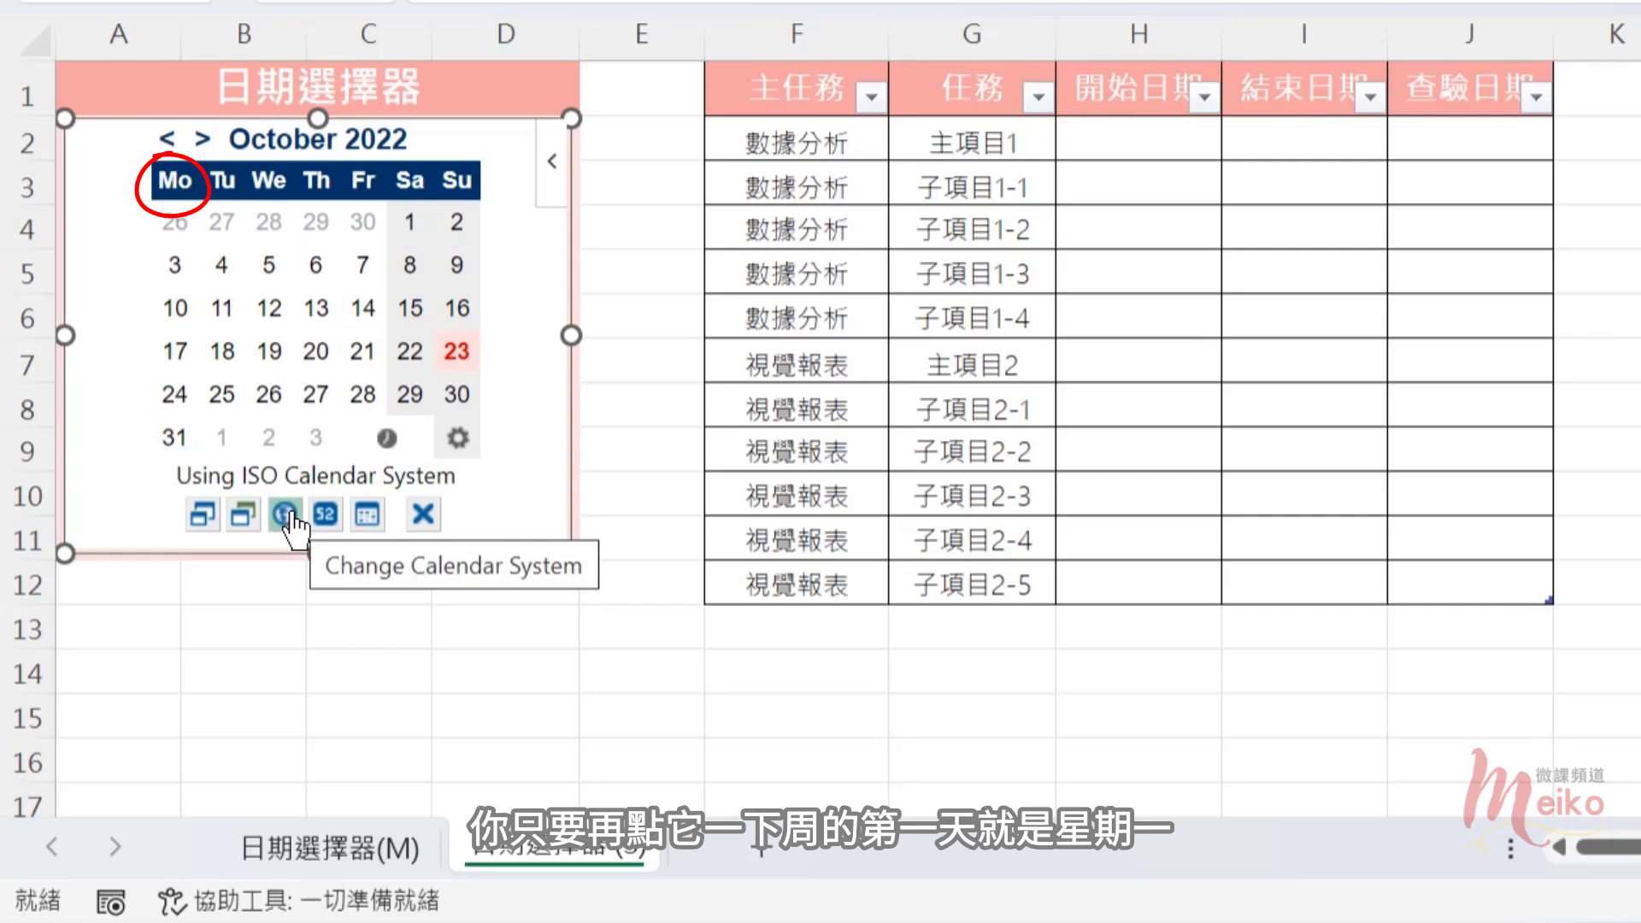
left_click(289, 515)
left_click(287, 517)
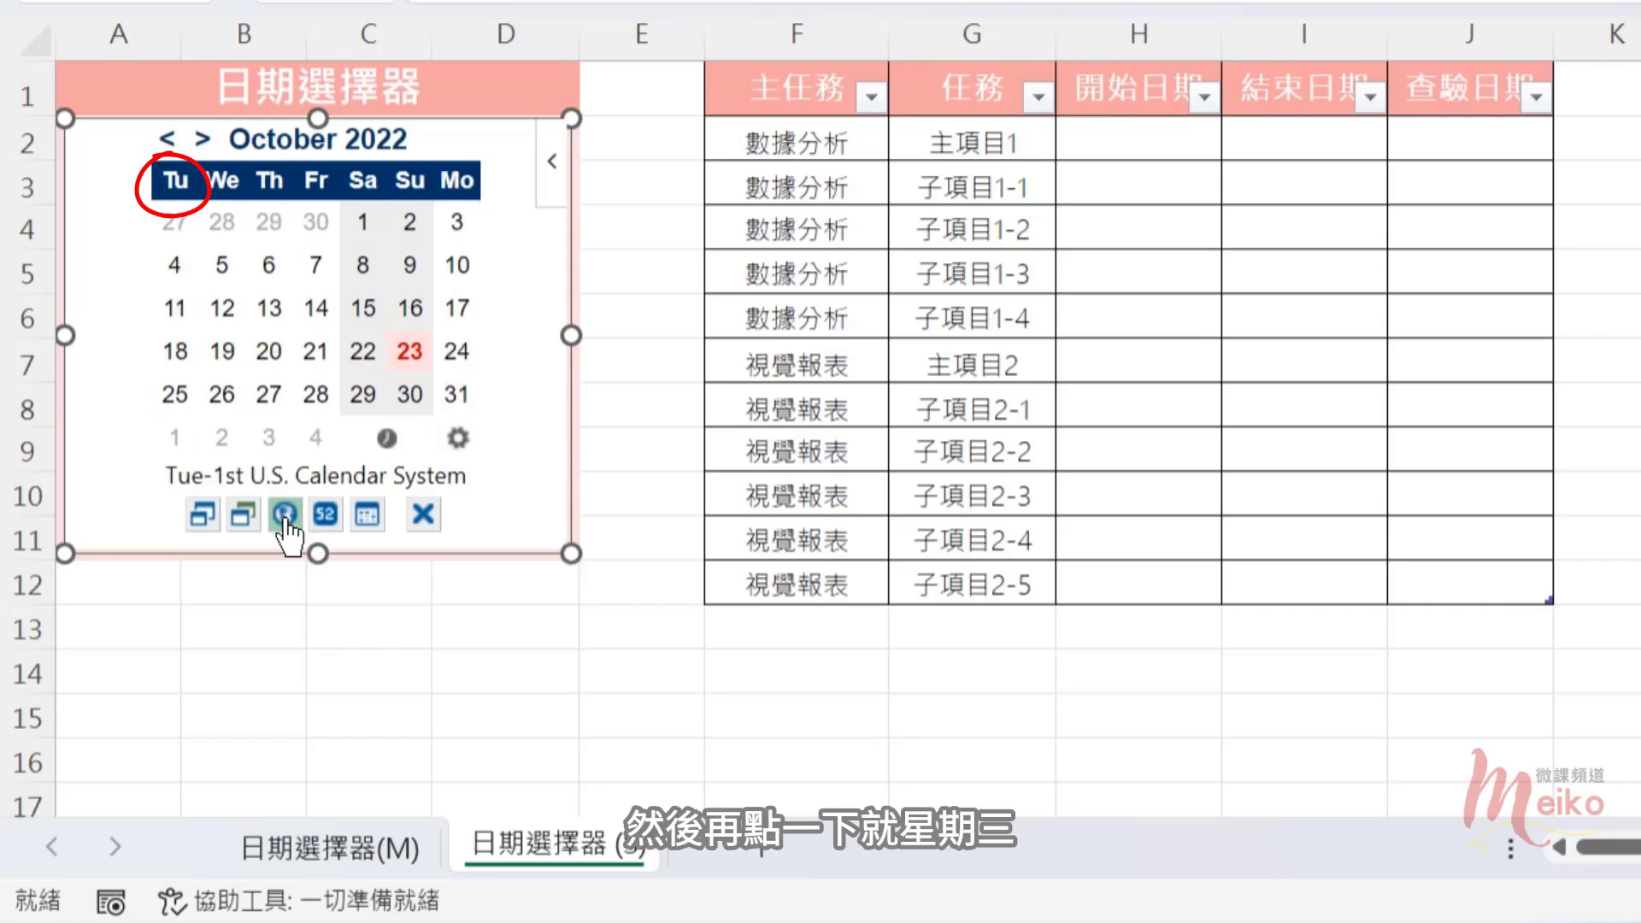
left_click(287, 516)
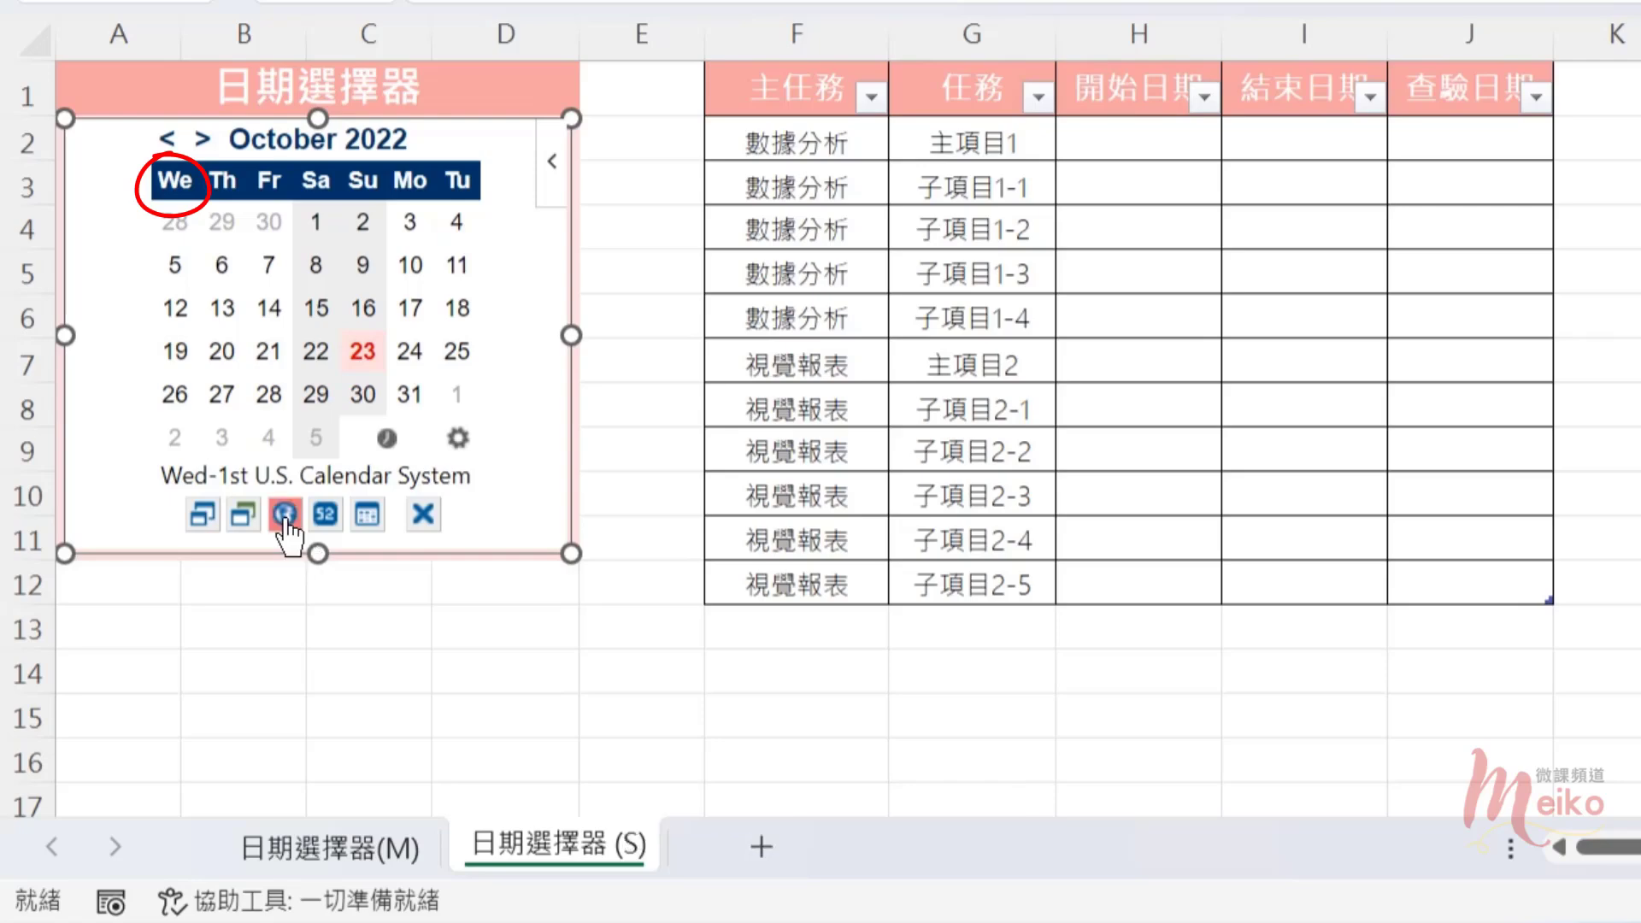
left_click(287, 517)
left_click(287, 516)
left_click(287, 517)
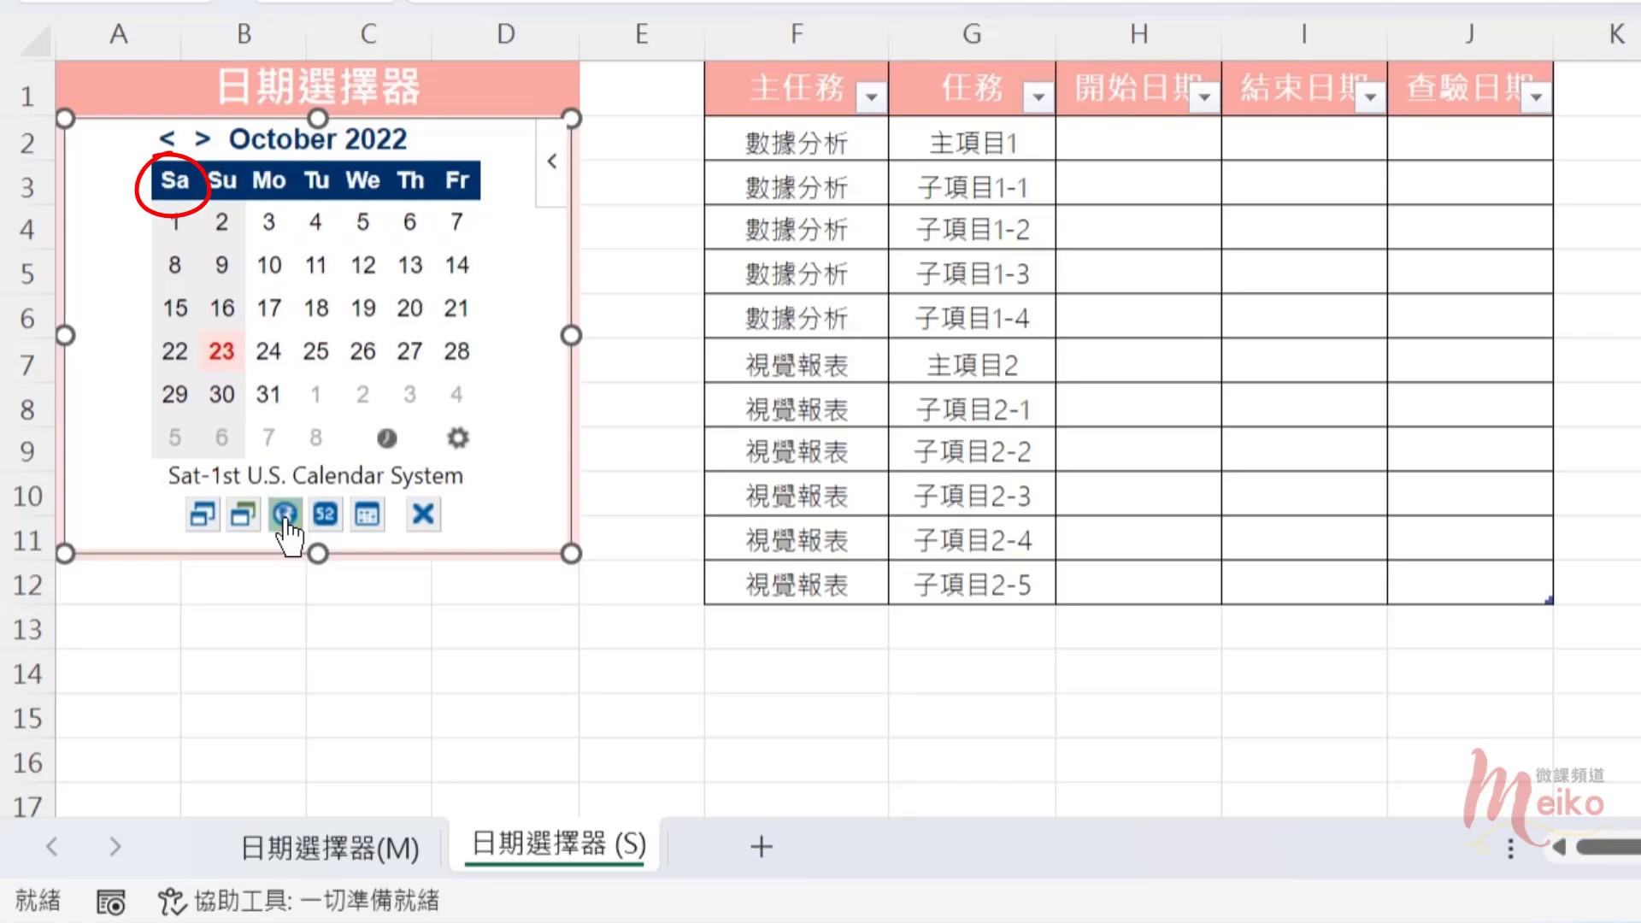
left_click(286, 516)
left_click(285, 515)
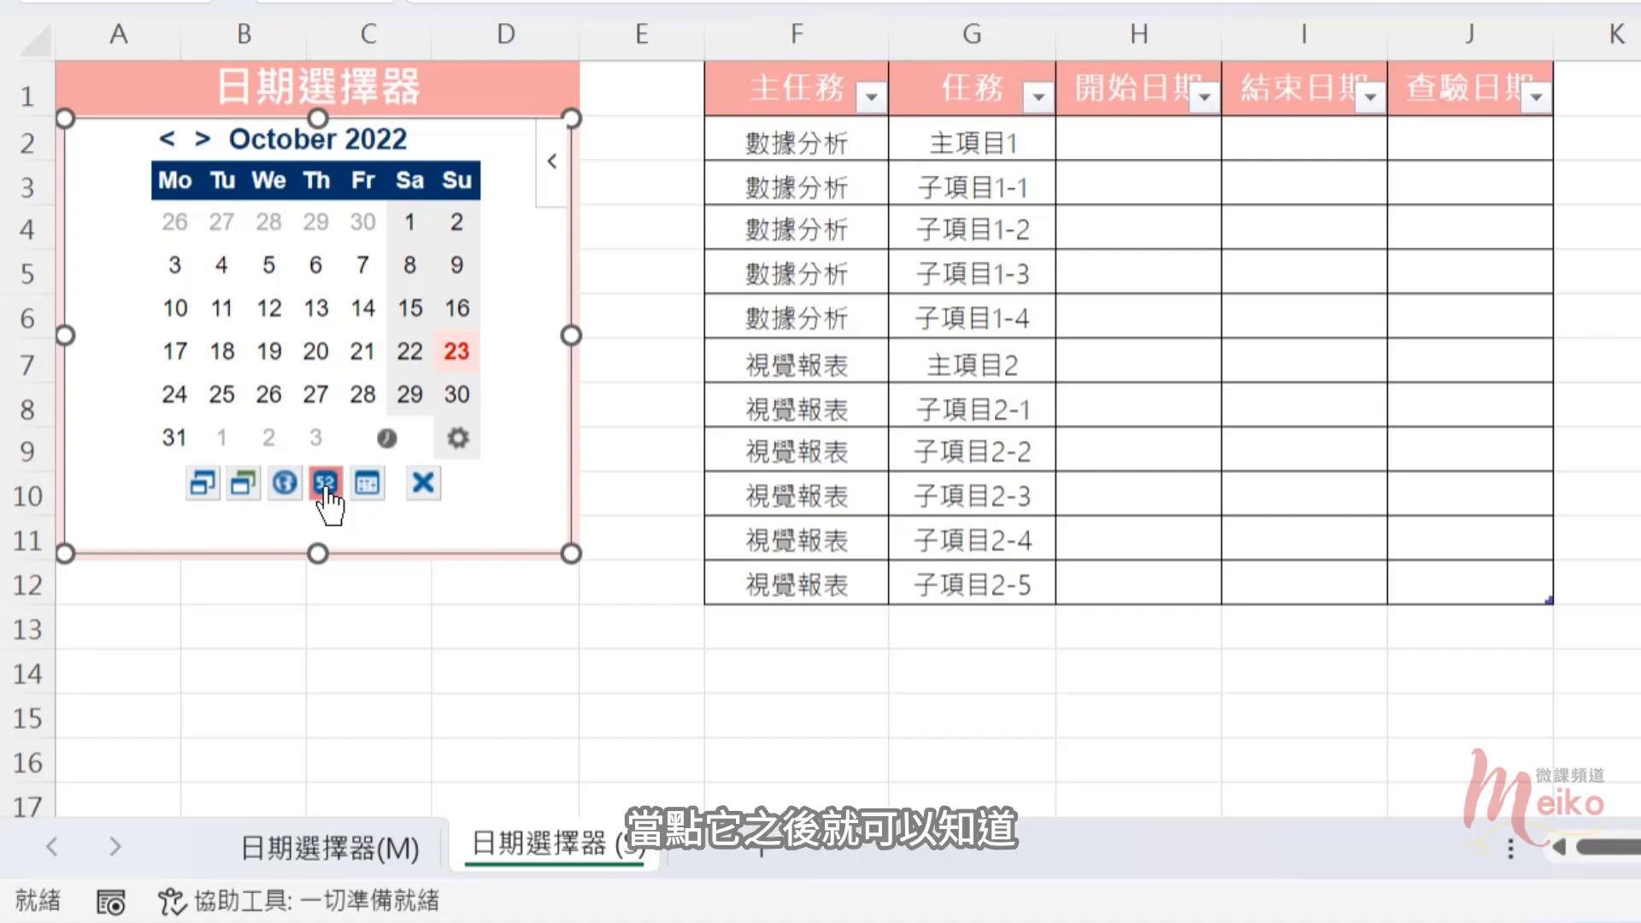
left_click(326, 485)
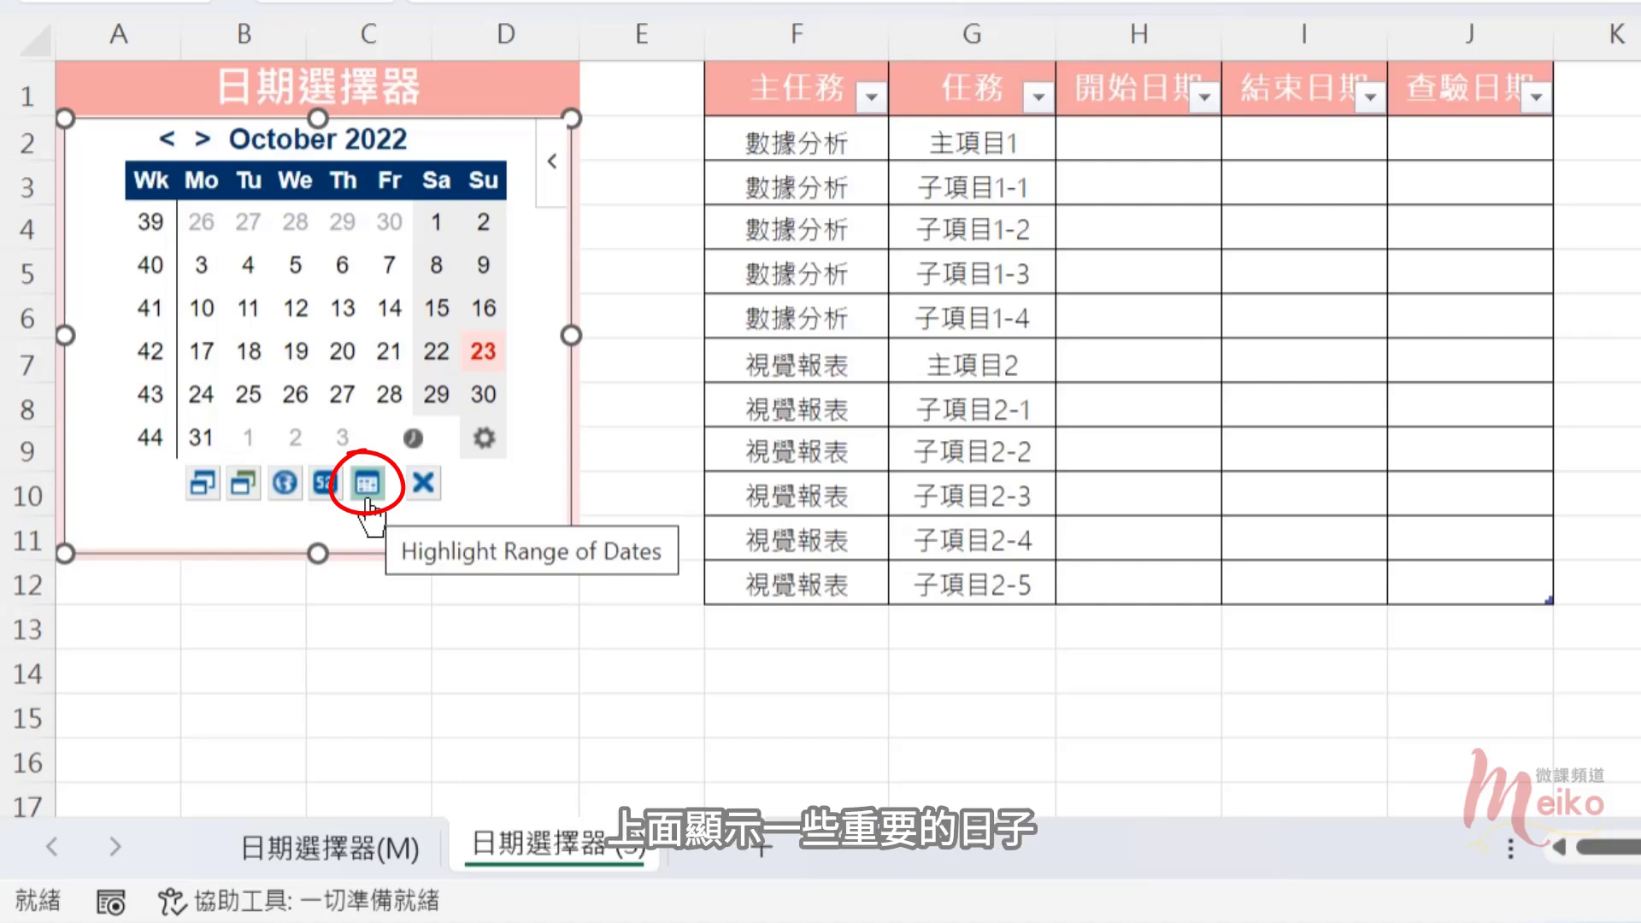
left_click(1182, 137)
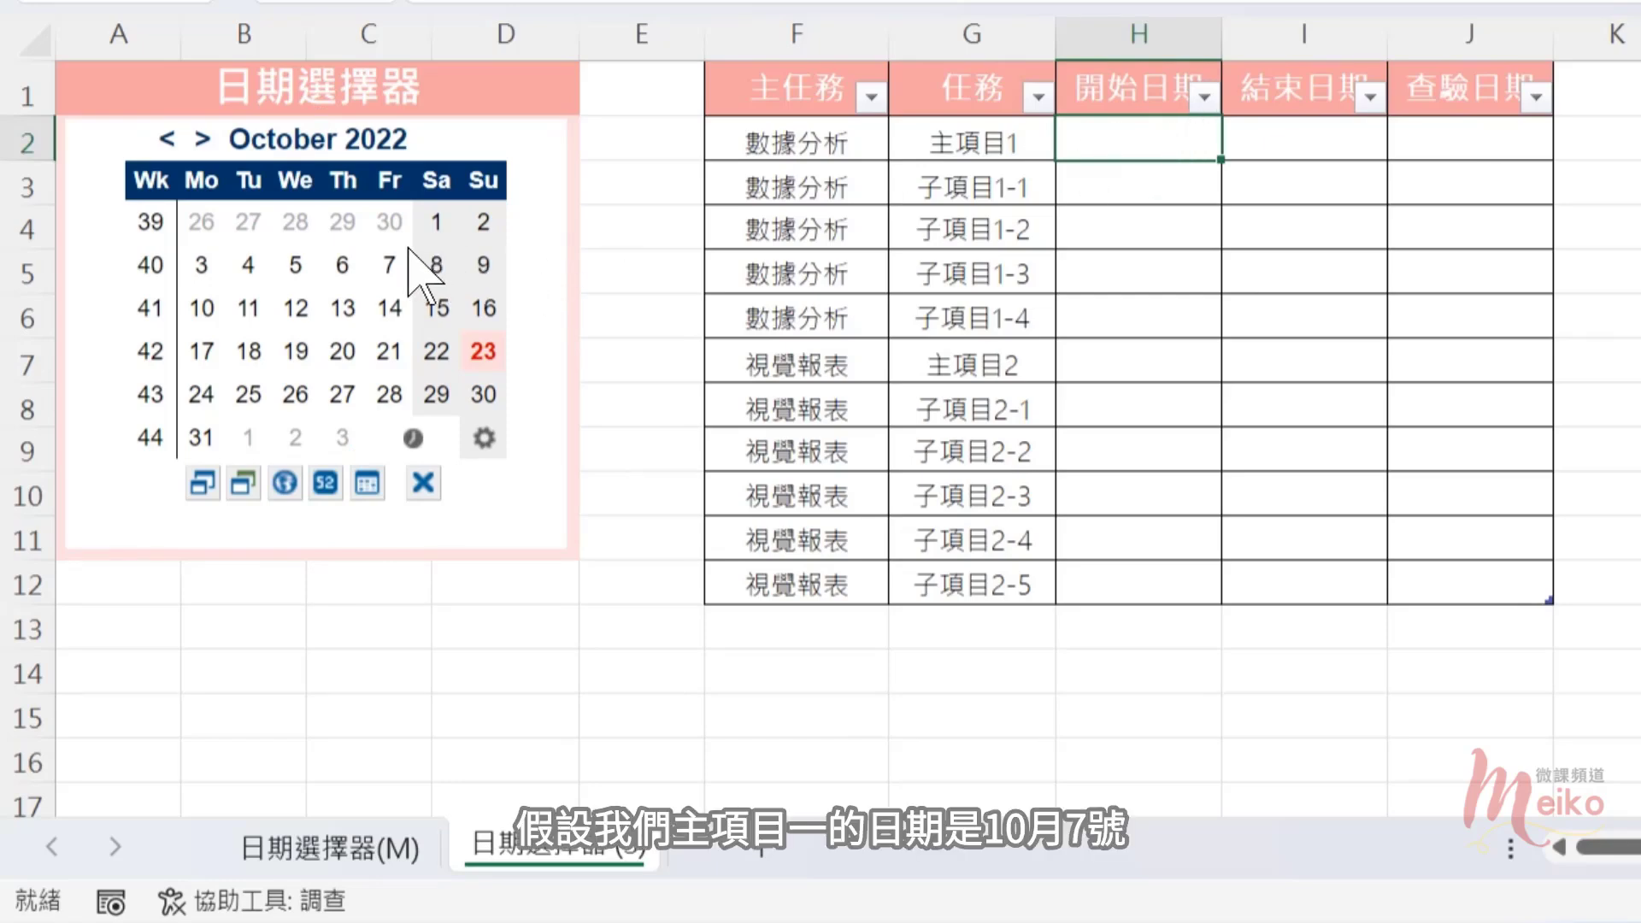
Step: Fill 主項目1 with start 2022/10/07, end 10/14 and inspection 10/21
left_click(389, 265)
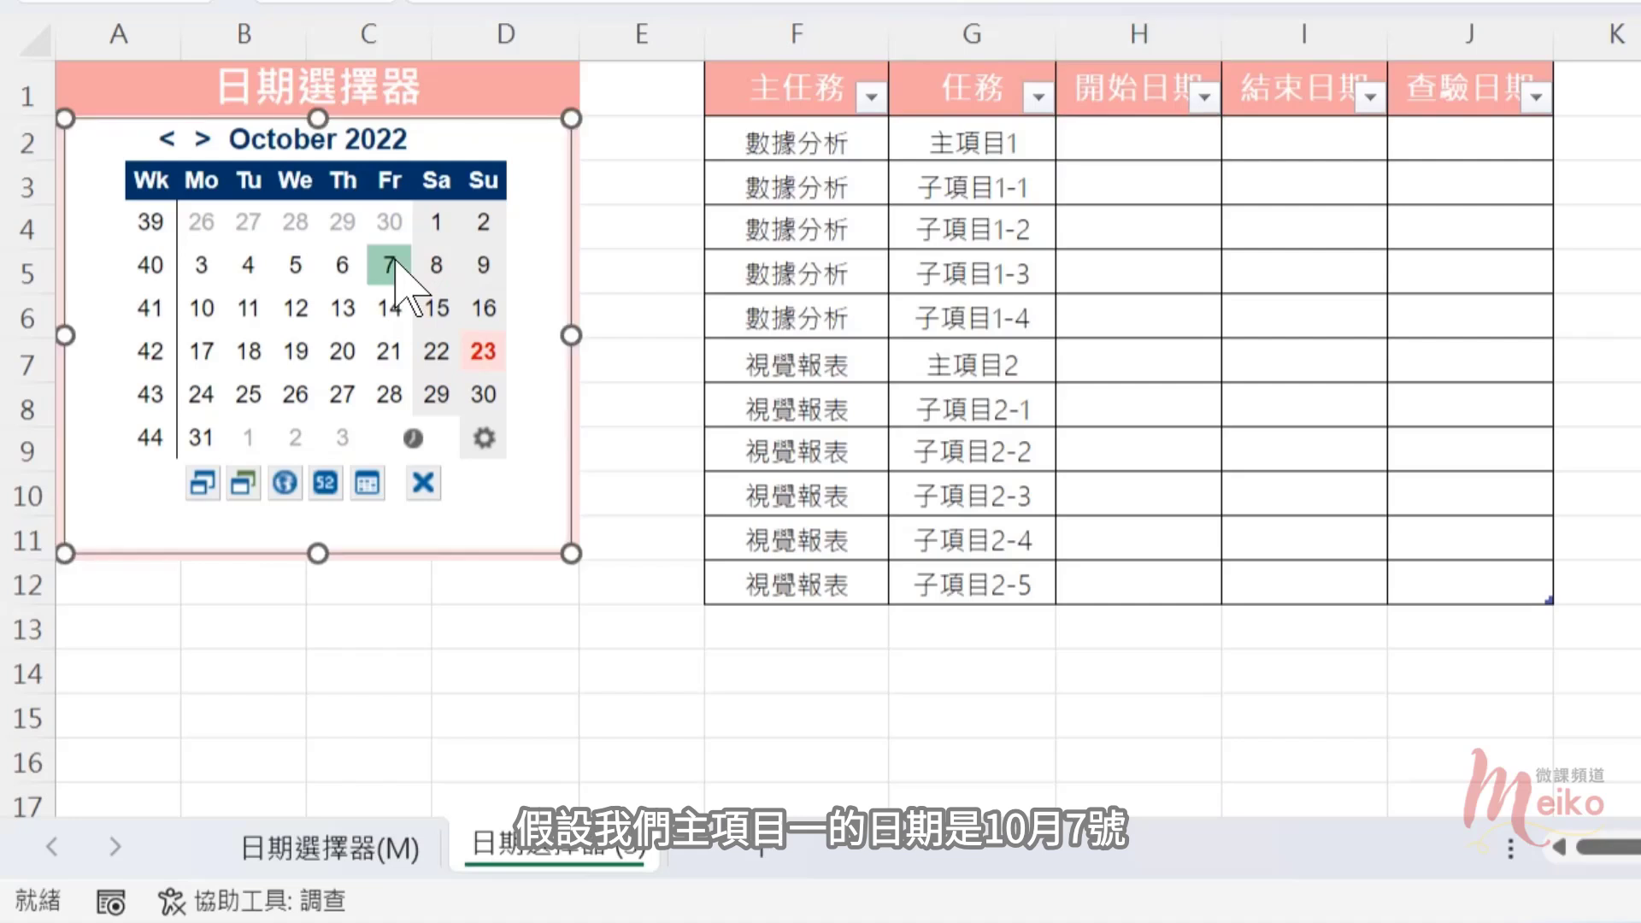
left_click(1277, 129)
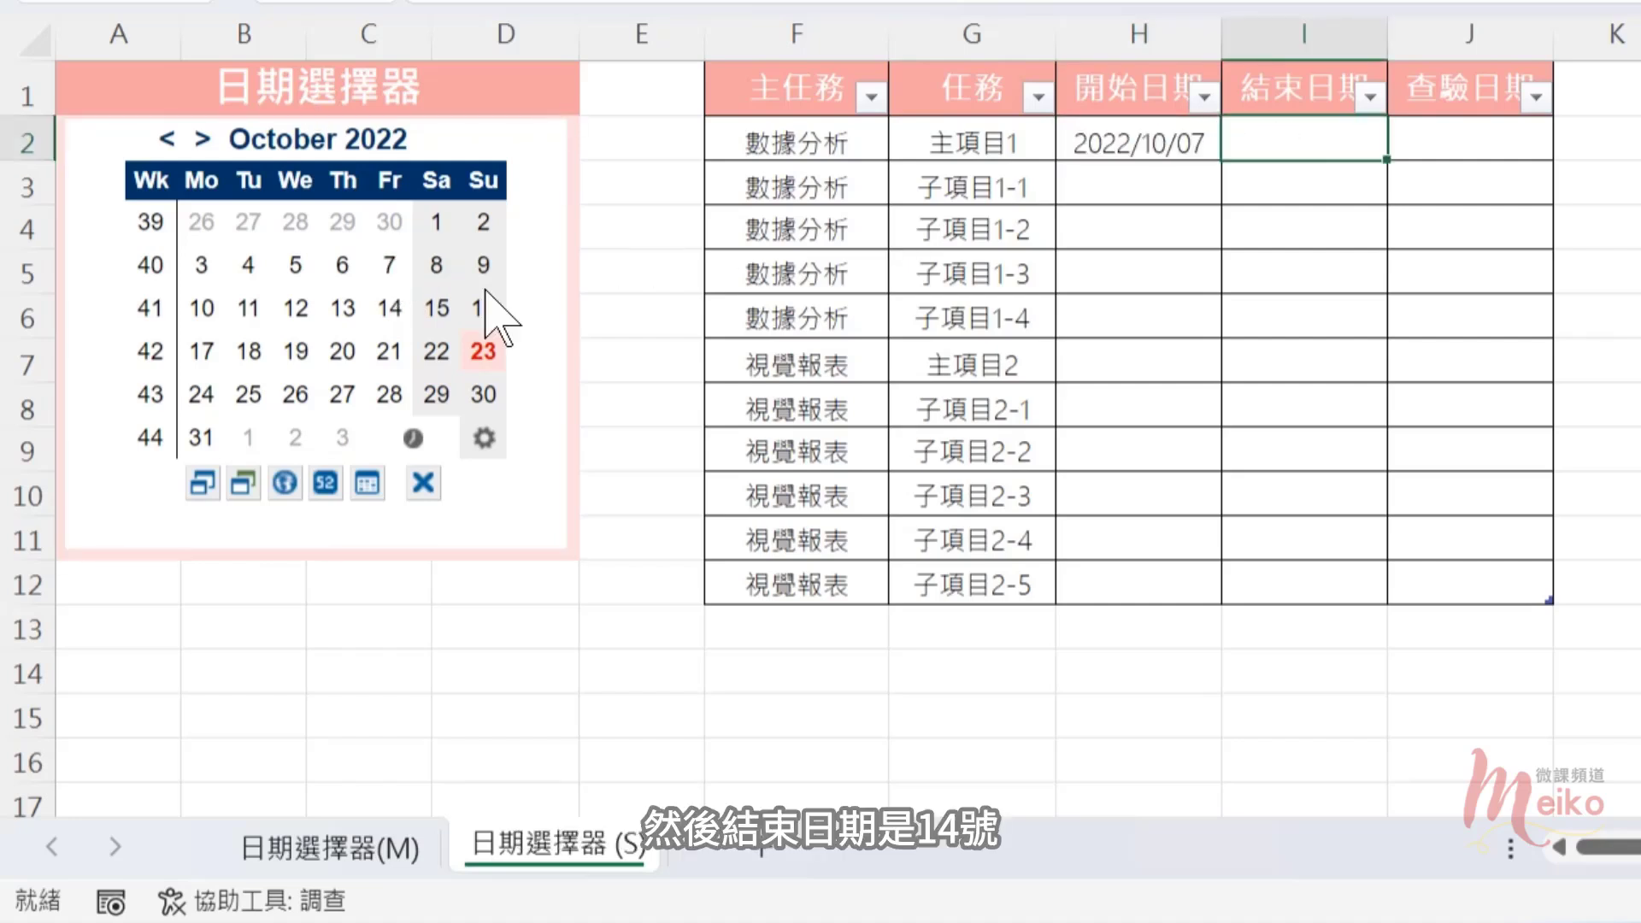
left_click(389, 307)
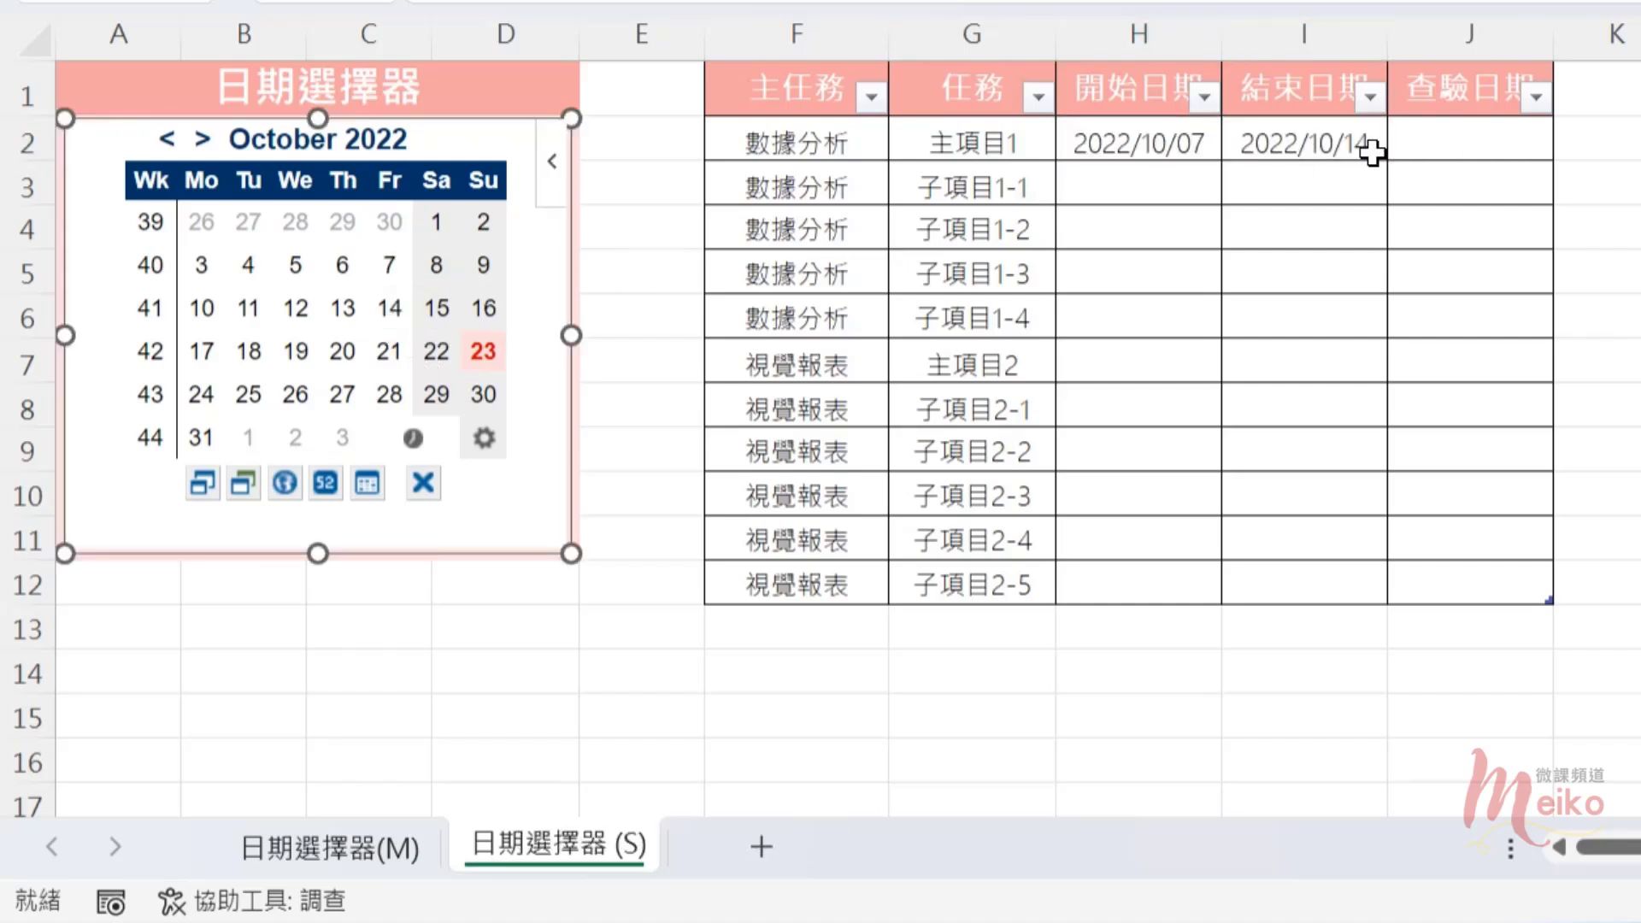
left_click(1483, 145)
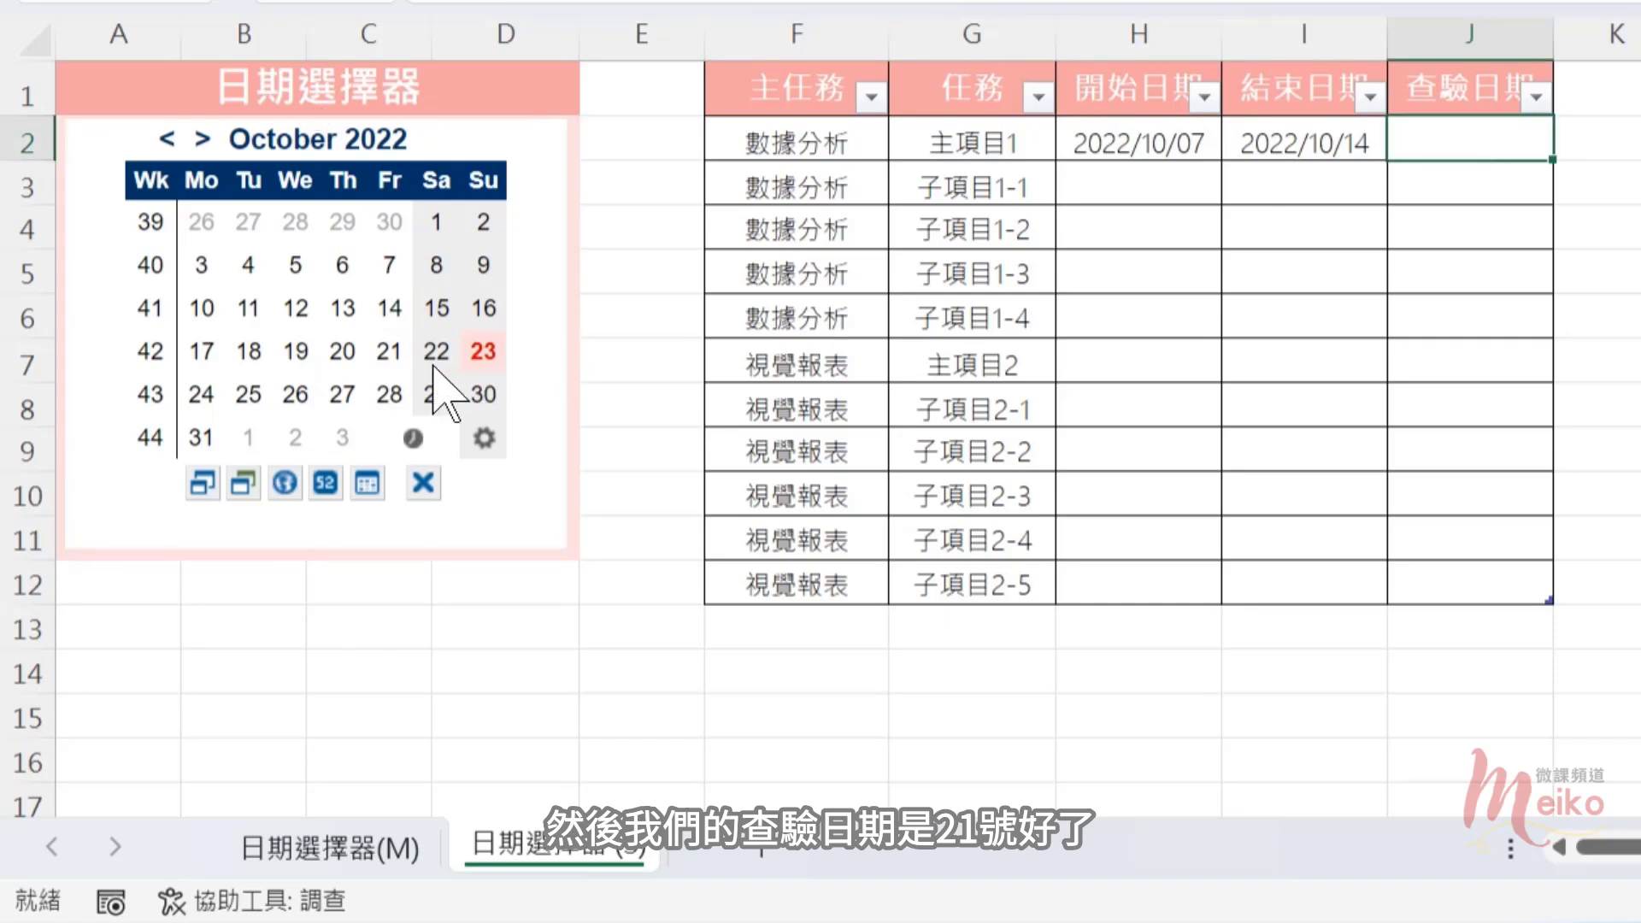
left_click(387, 359)
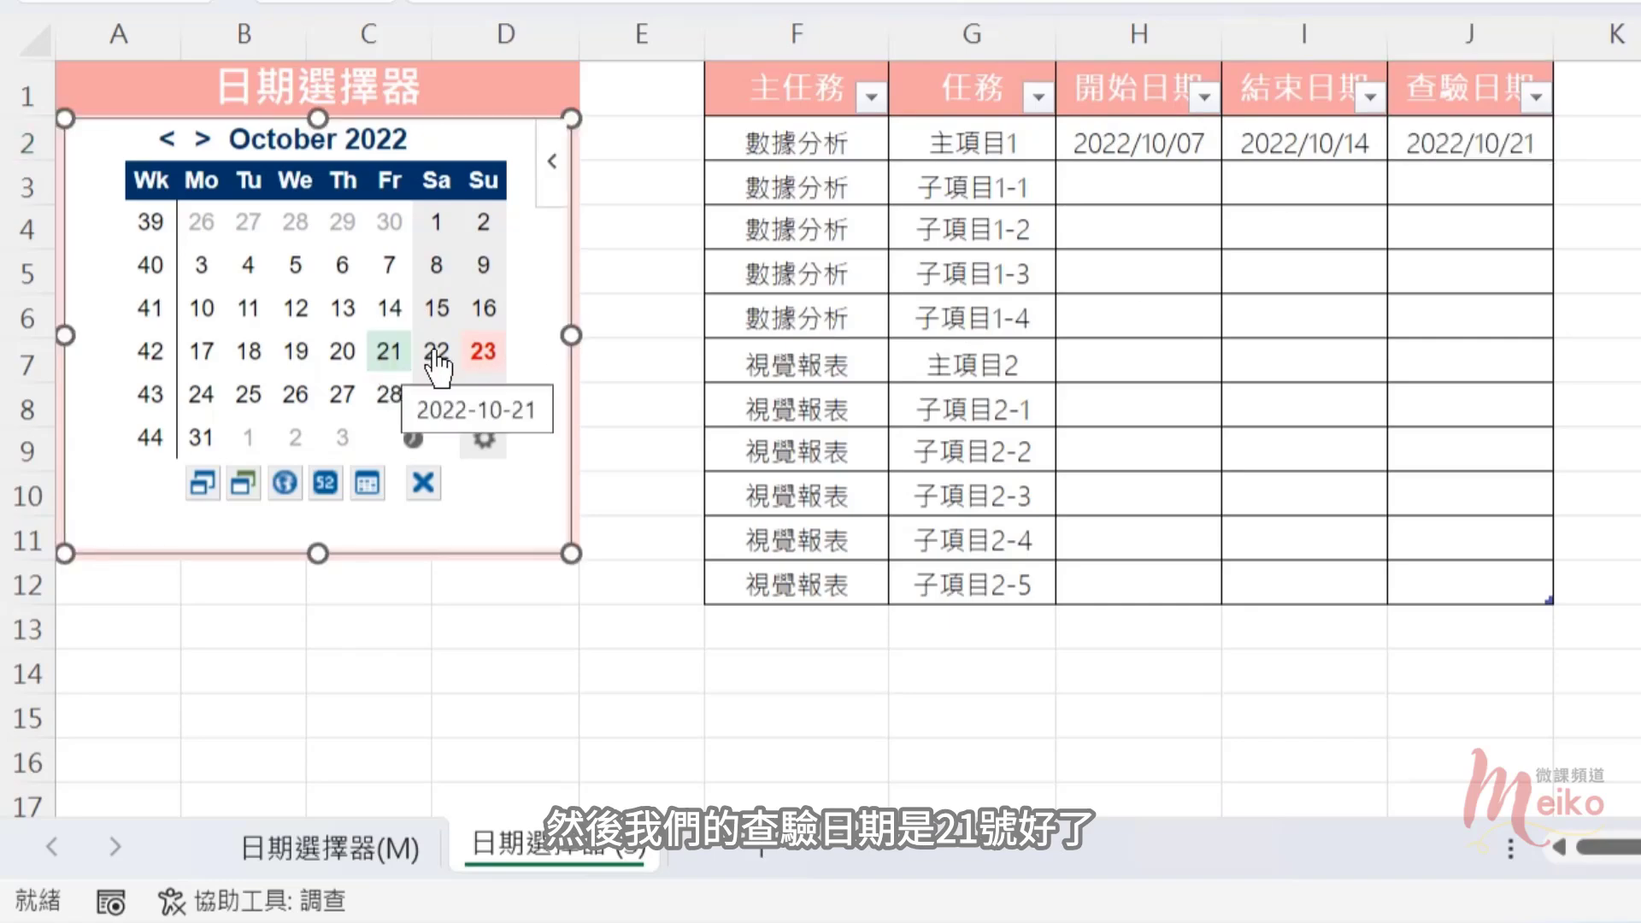
Step: Fill 子項目1-1 with start 2022/10/15, end 10/21 and inspection 10/28
left_click(1118, 194)
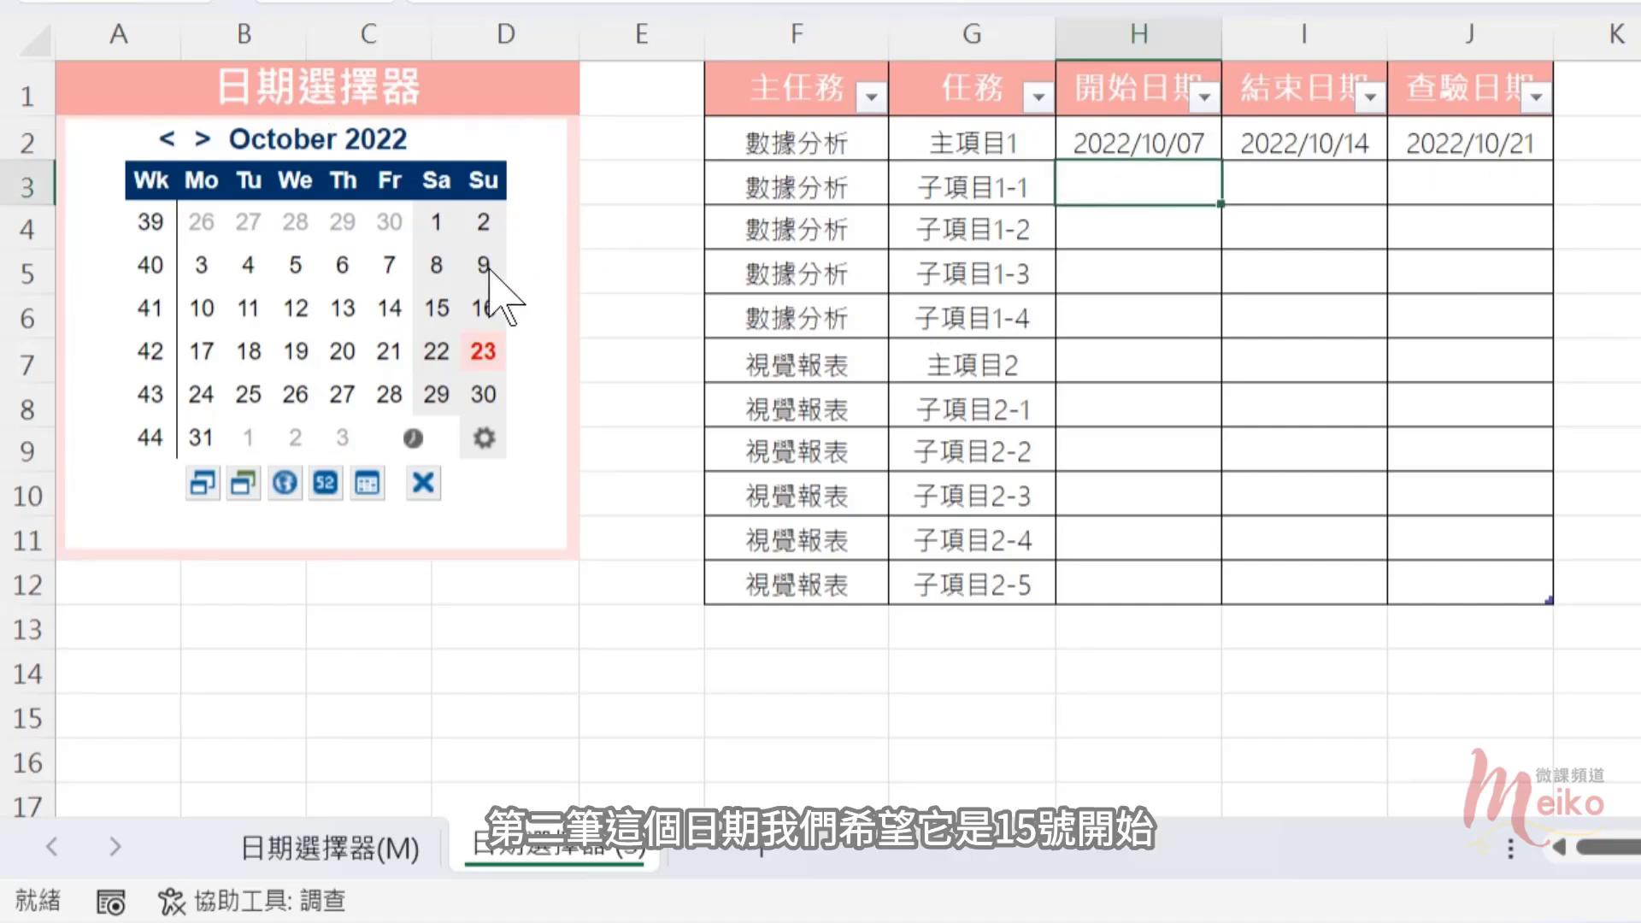
left_click(436, 309)
left_click(1346, 193)
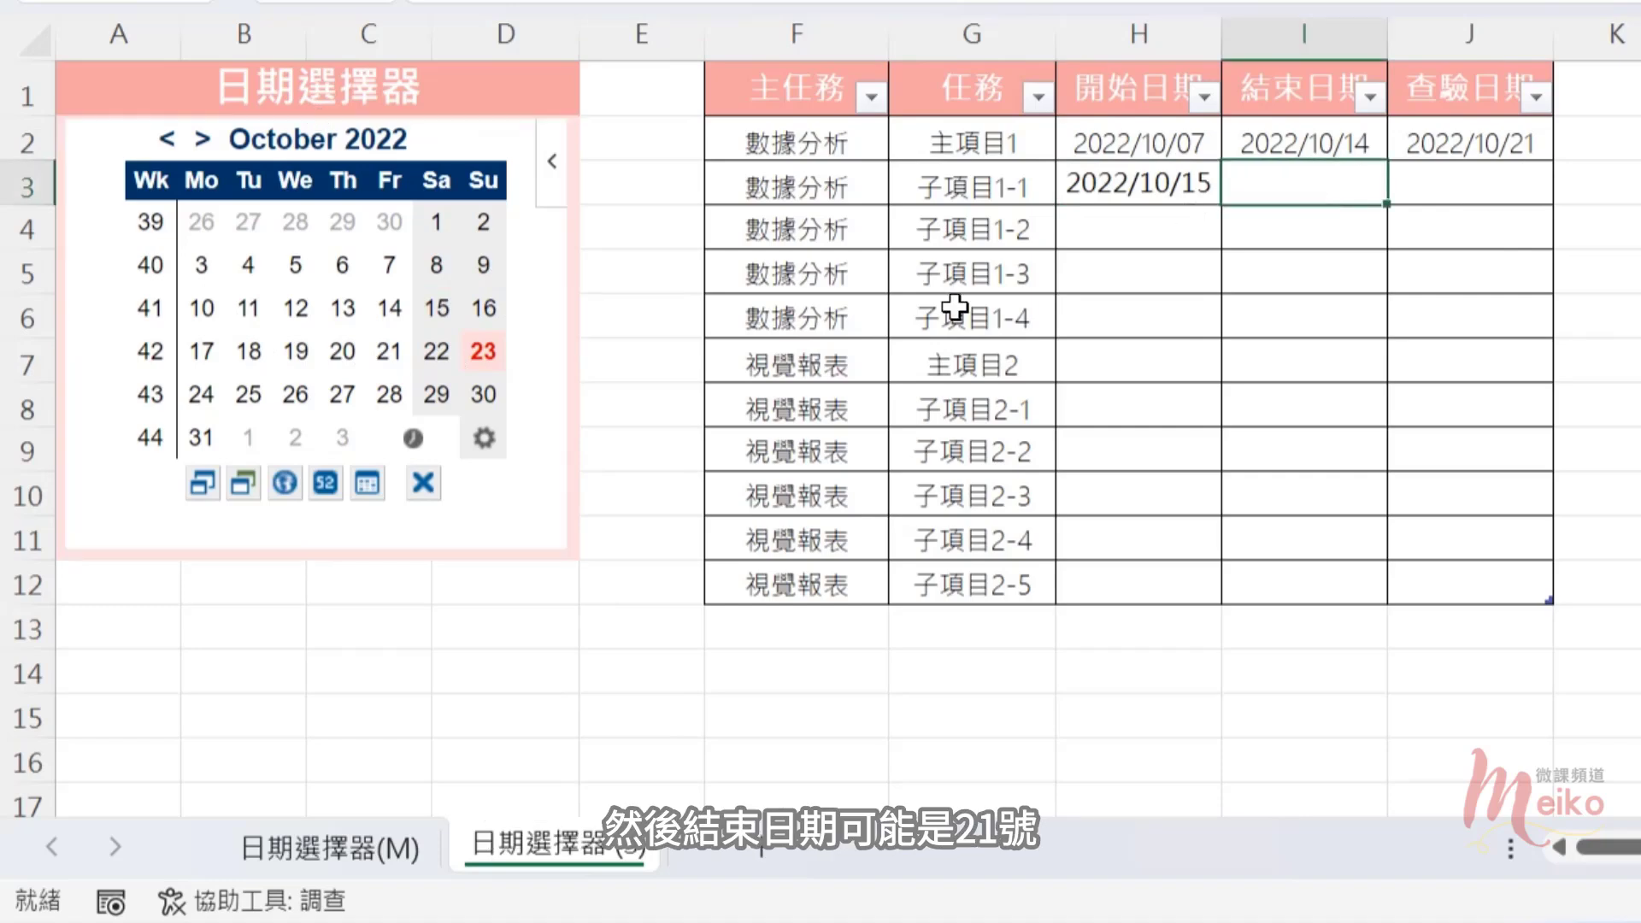
left_click(388, 351)
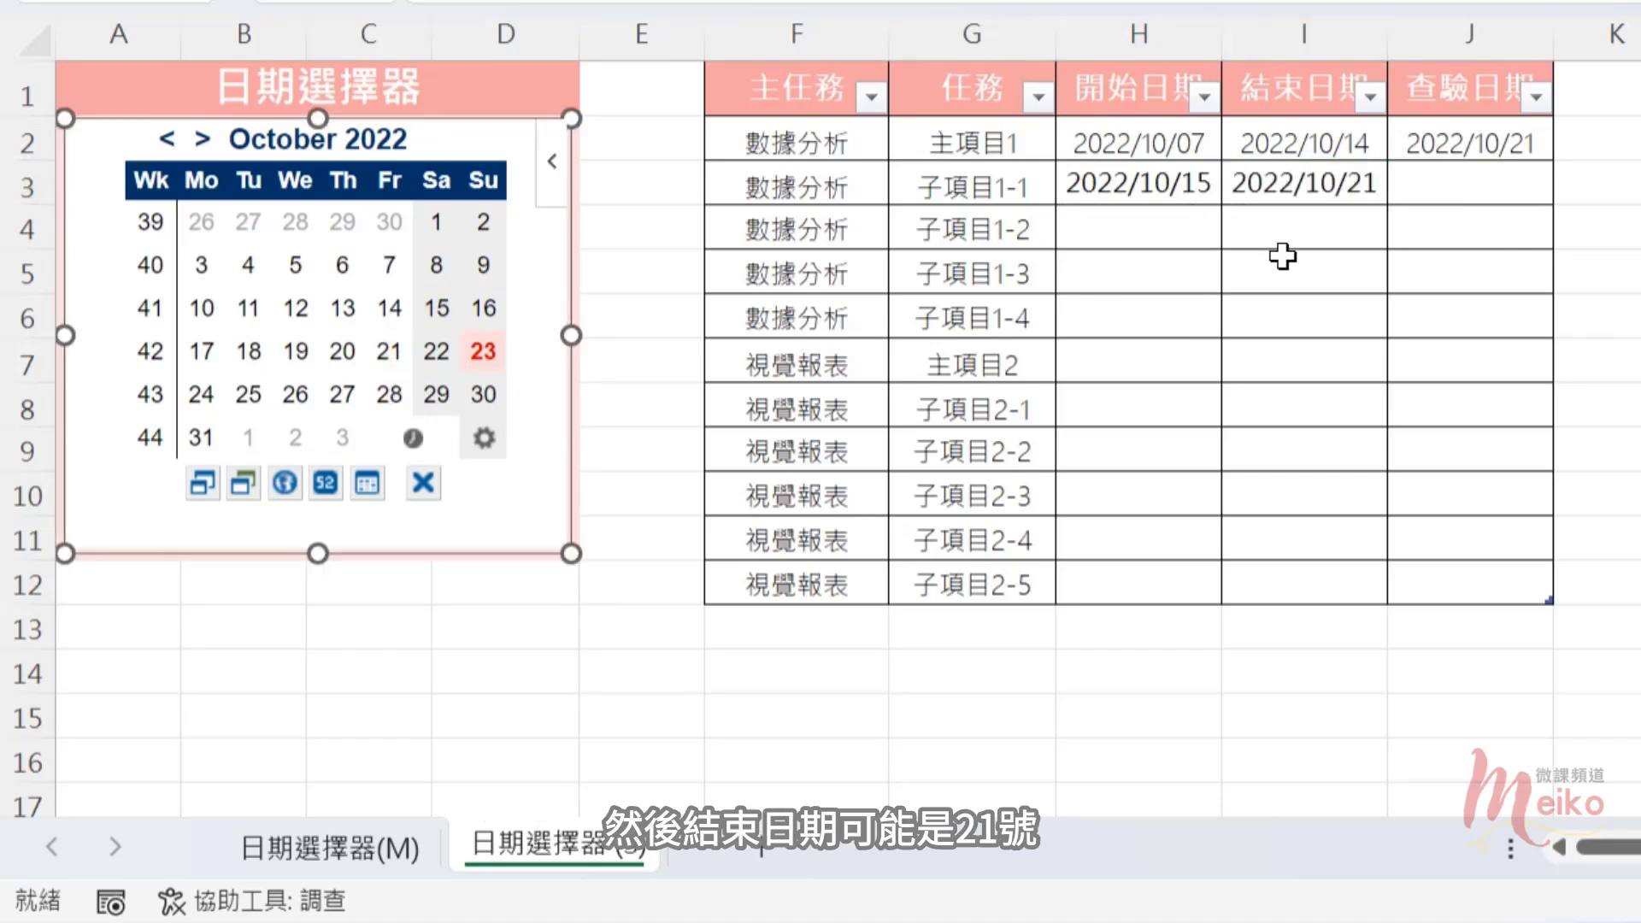
left_click(1441, 188)
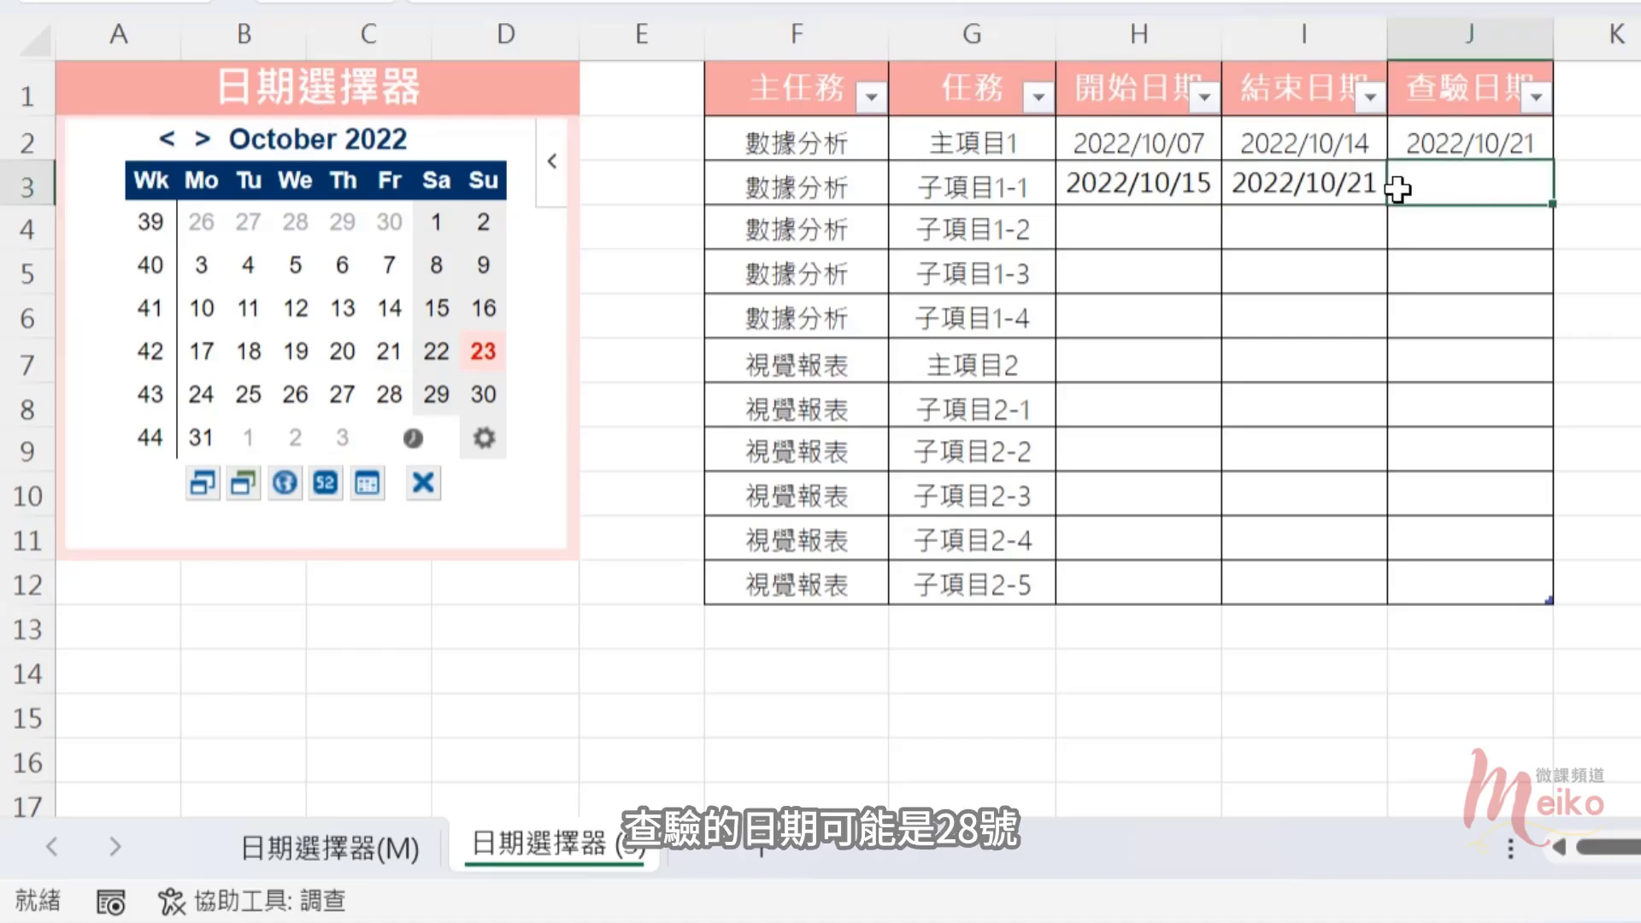
left_click(389, 394)
left_click(1634, 386)
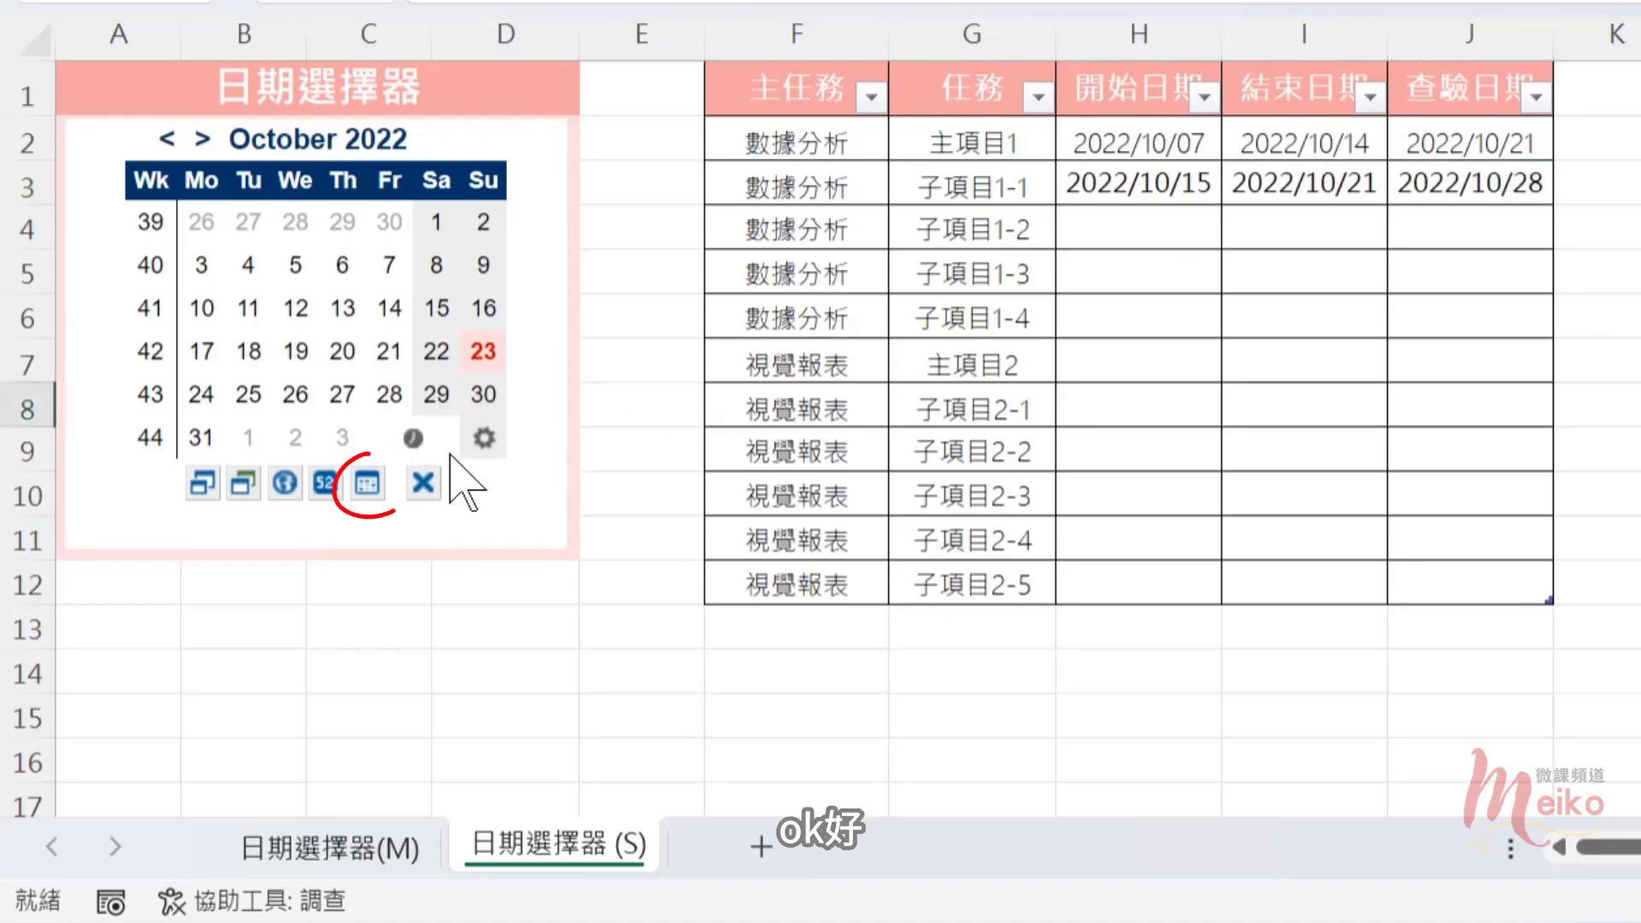
Step: Set the calendar's Highlight Range of Dates to the 查驗日期 column, bolding October 20 and 27
left_click(370, 486)
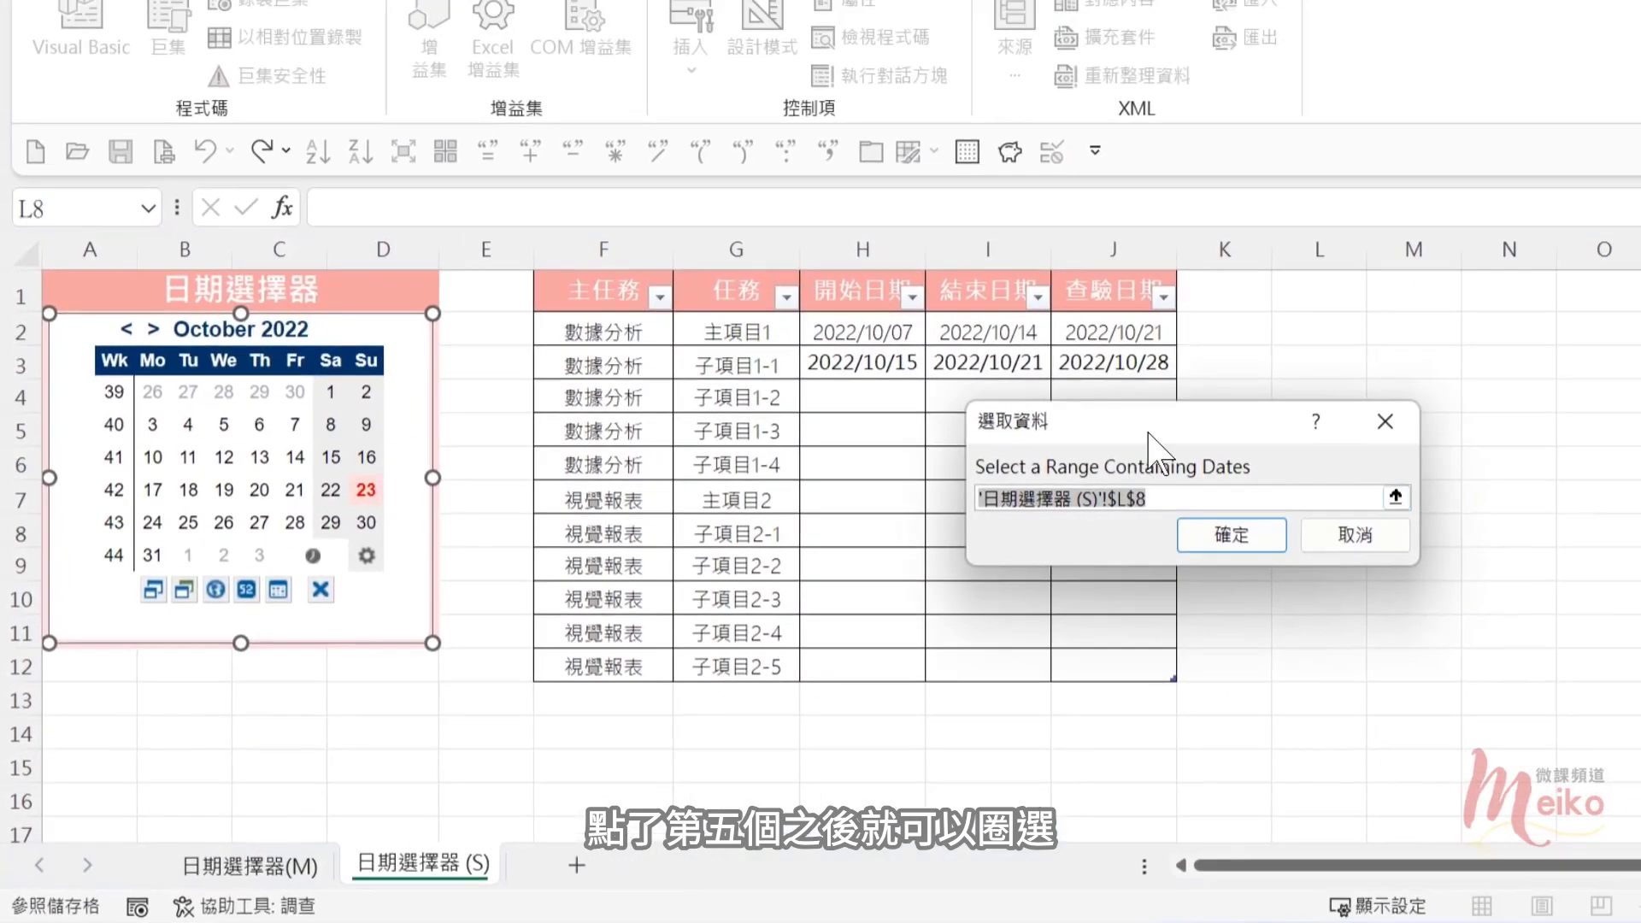
left_click_drag(1148, 436, 1377, 429)
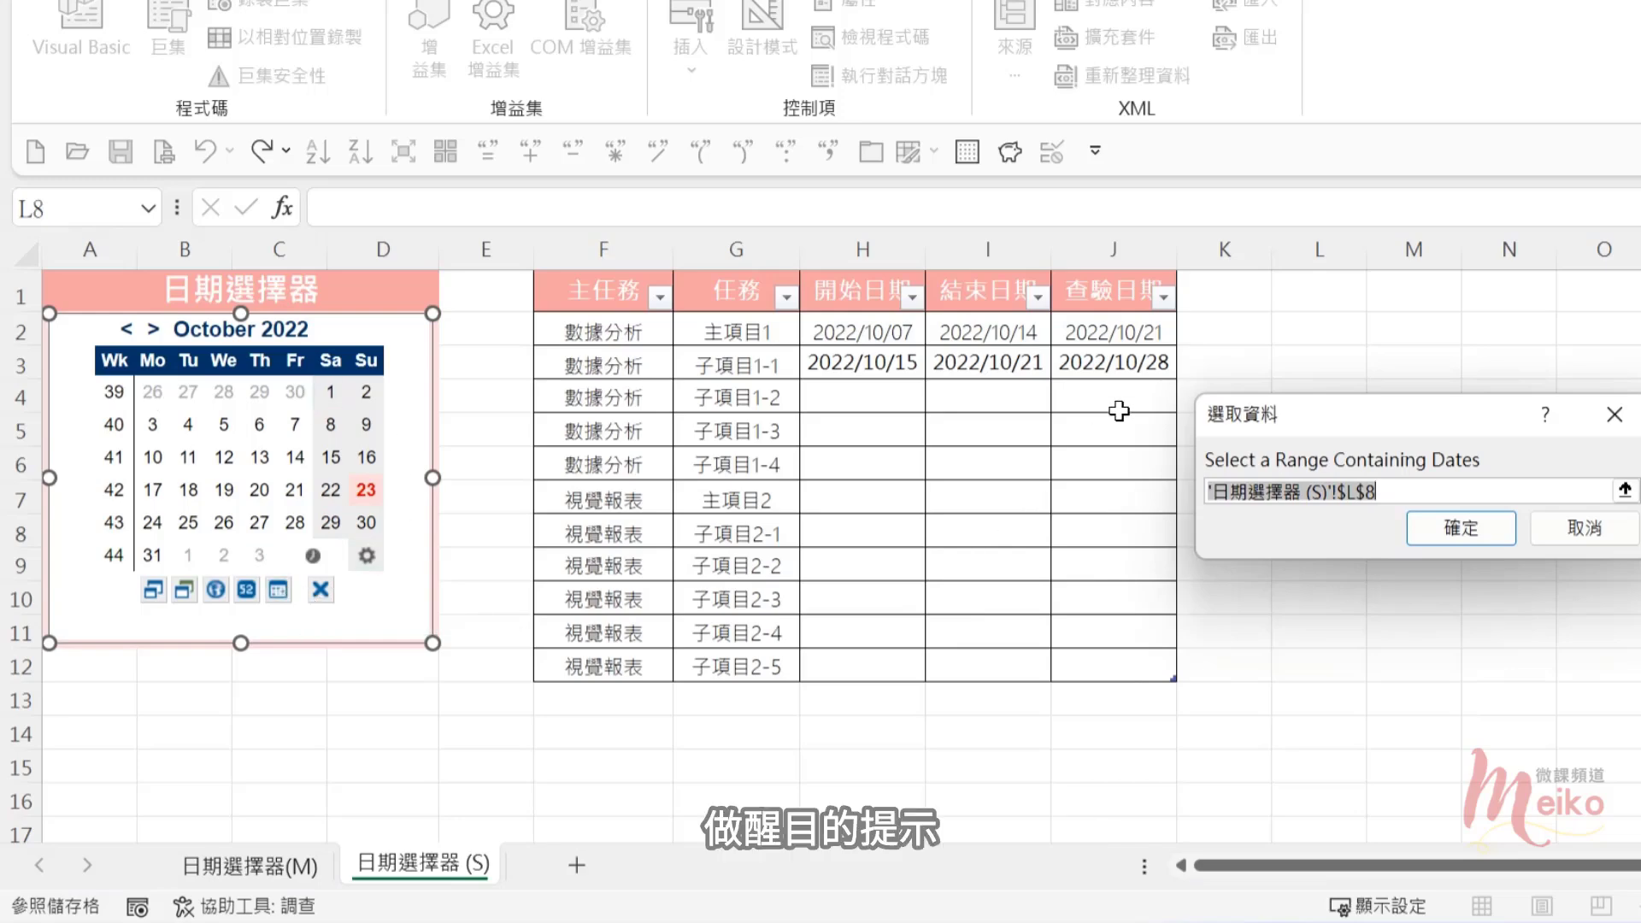
left_click_drag(1136, 332, 1101, 666)
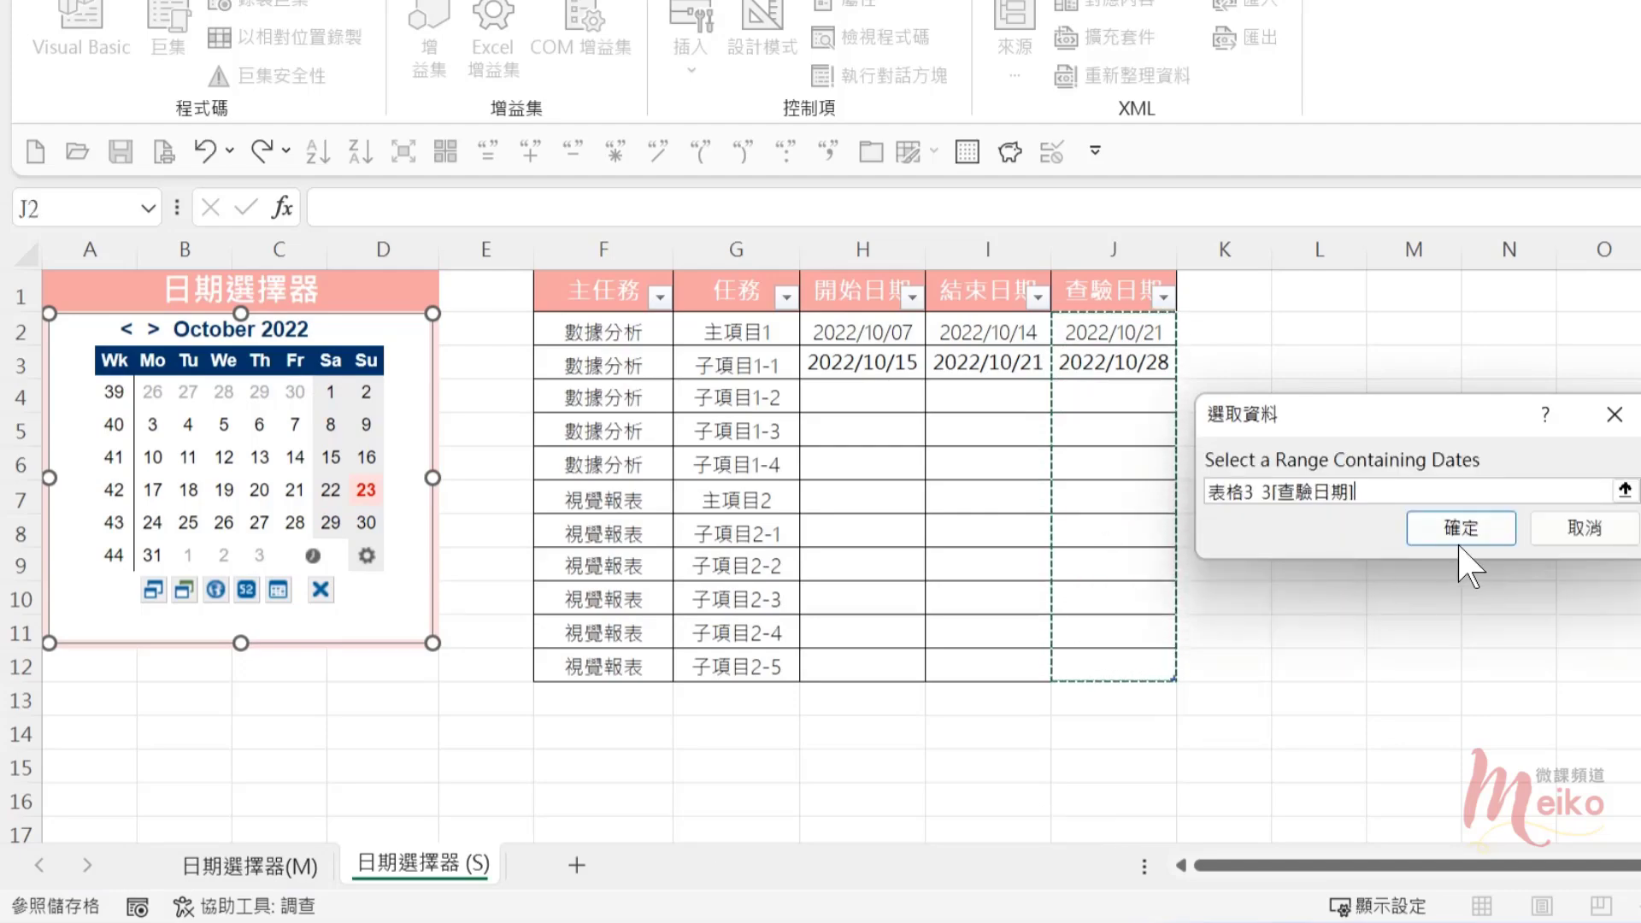
left_click(1462, 534)
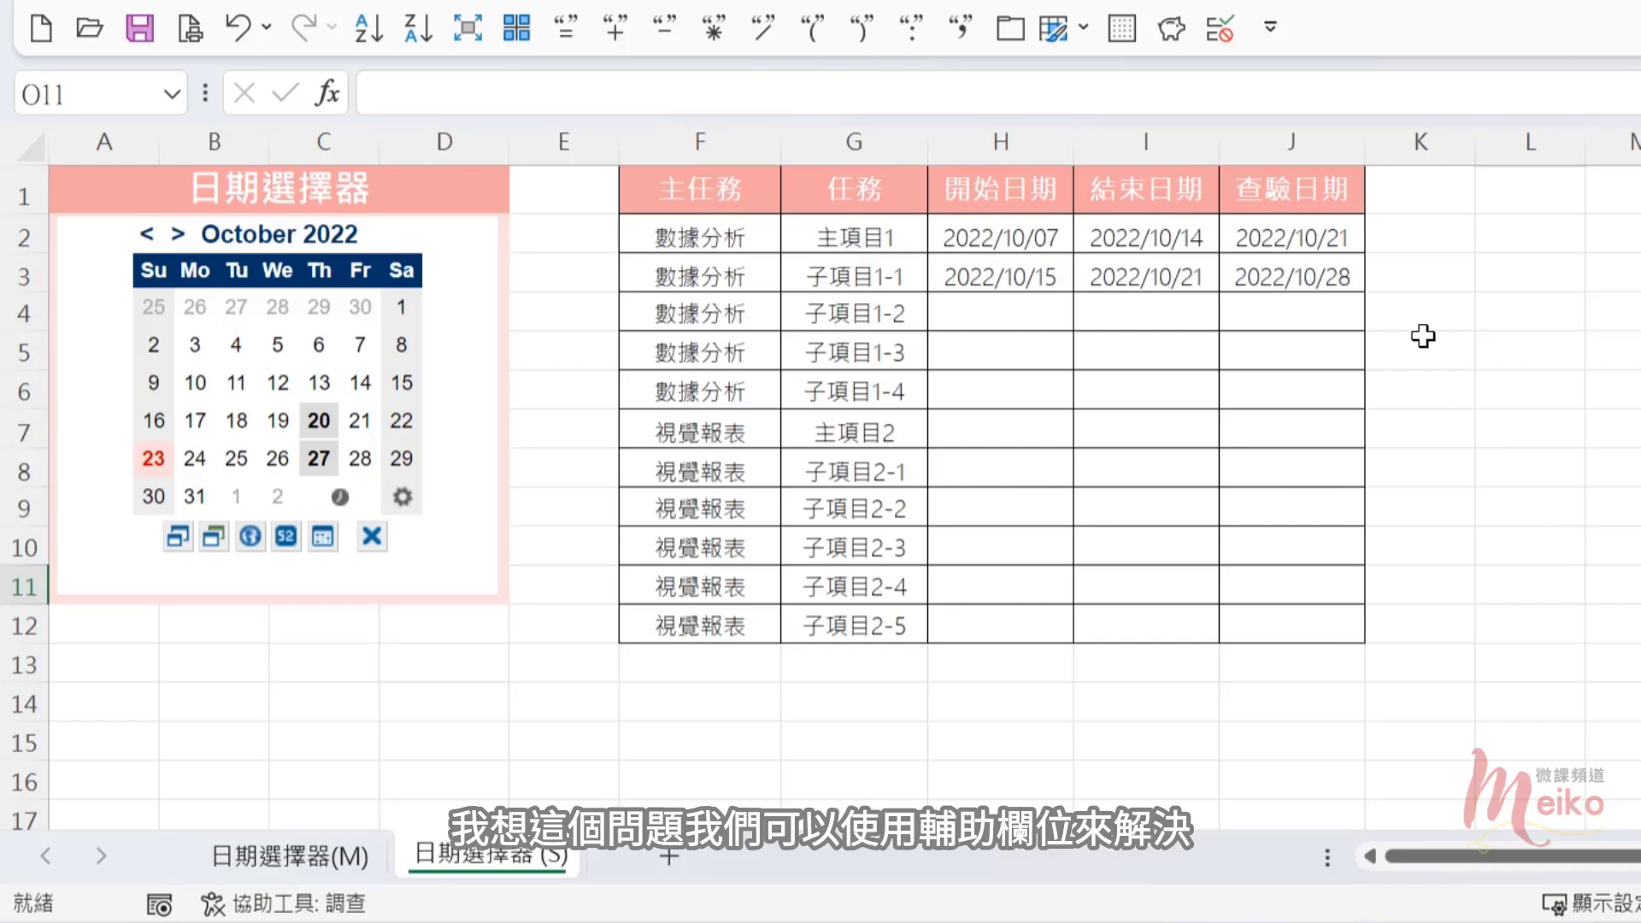
Step: Widen column K and enter the formula =J2+1 in K2
mouse_move(1301, 183)
left_mouse_down()
mouse_move(1301, 624)
mouse_move(1458, 645)
left_mouse_up()
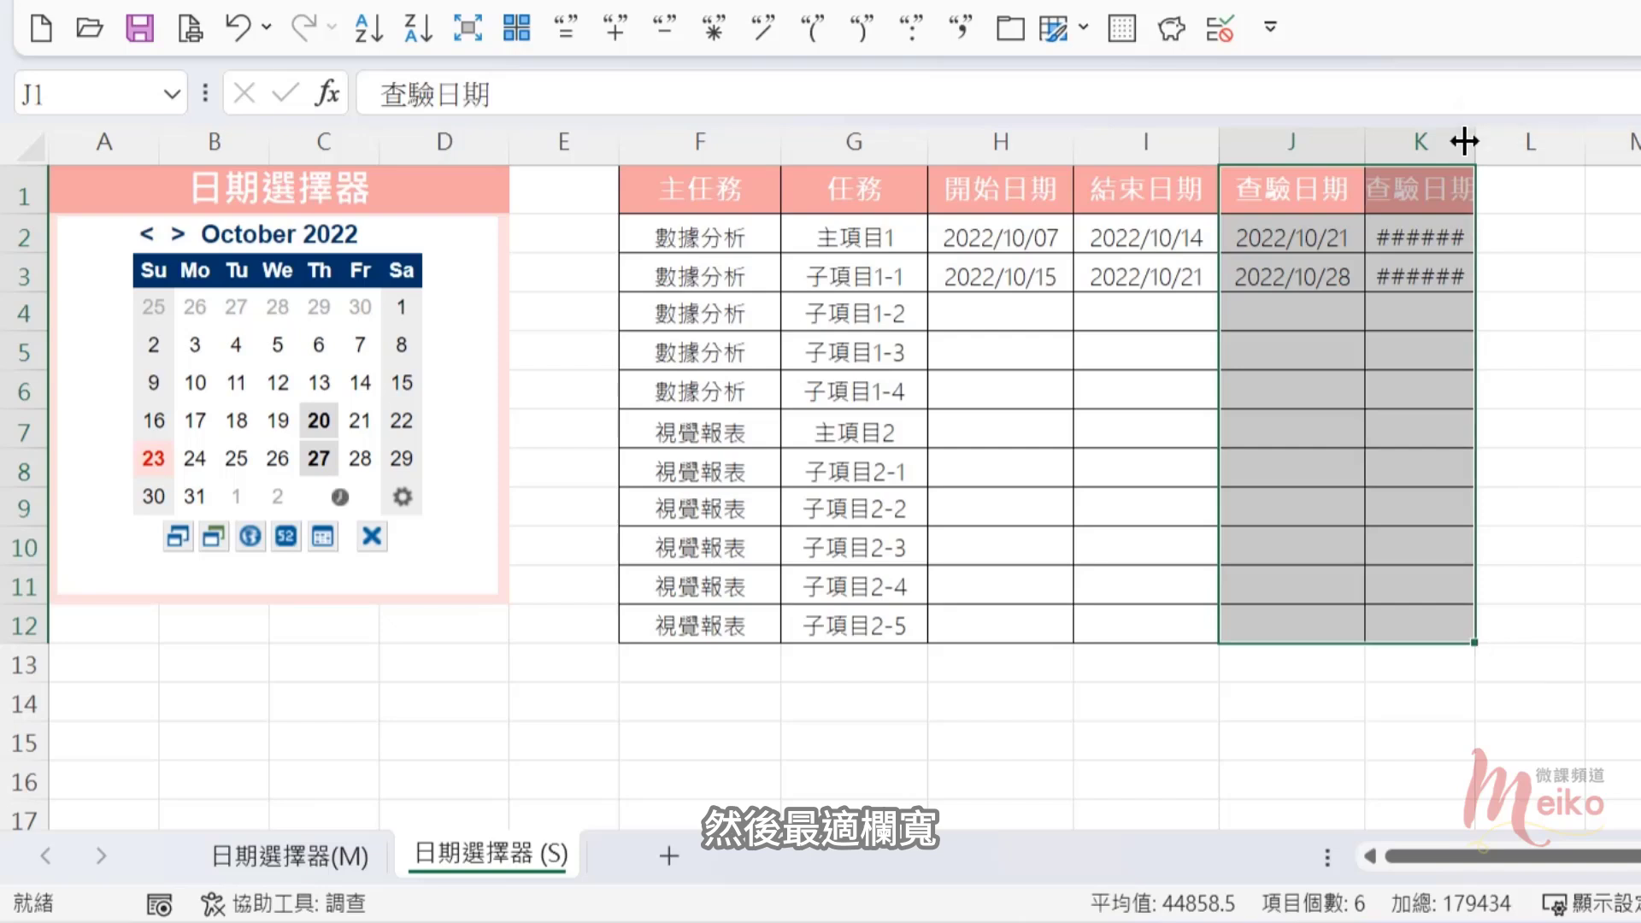
double_click(1475, 141)
left_click(1511, 266)
left_click(1468, 236)
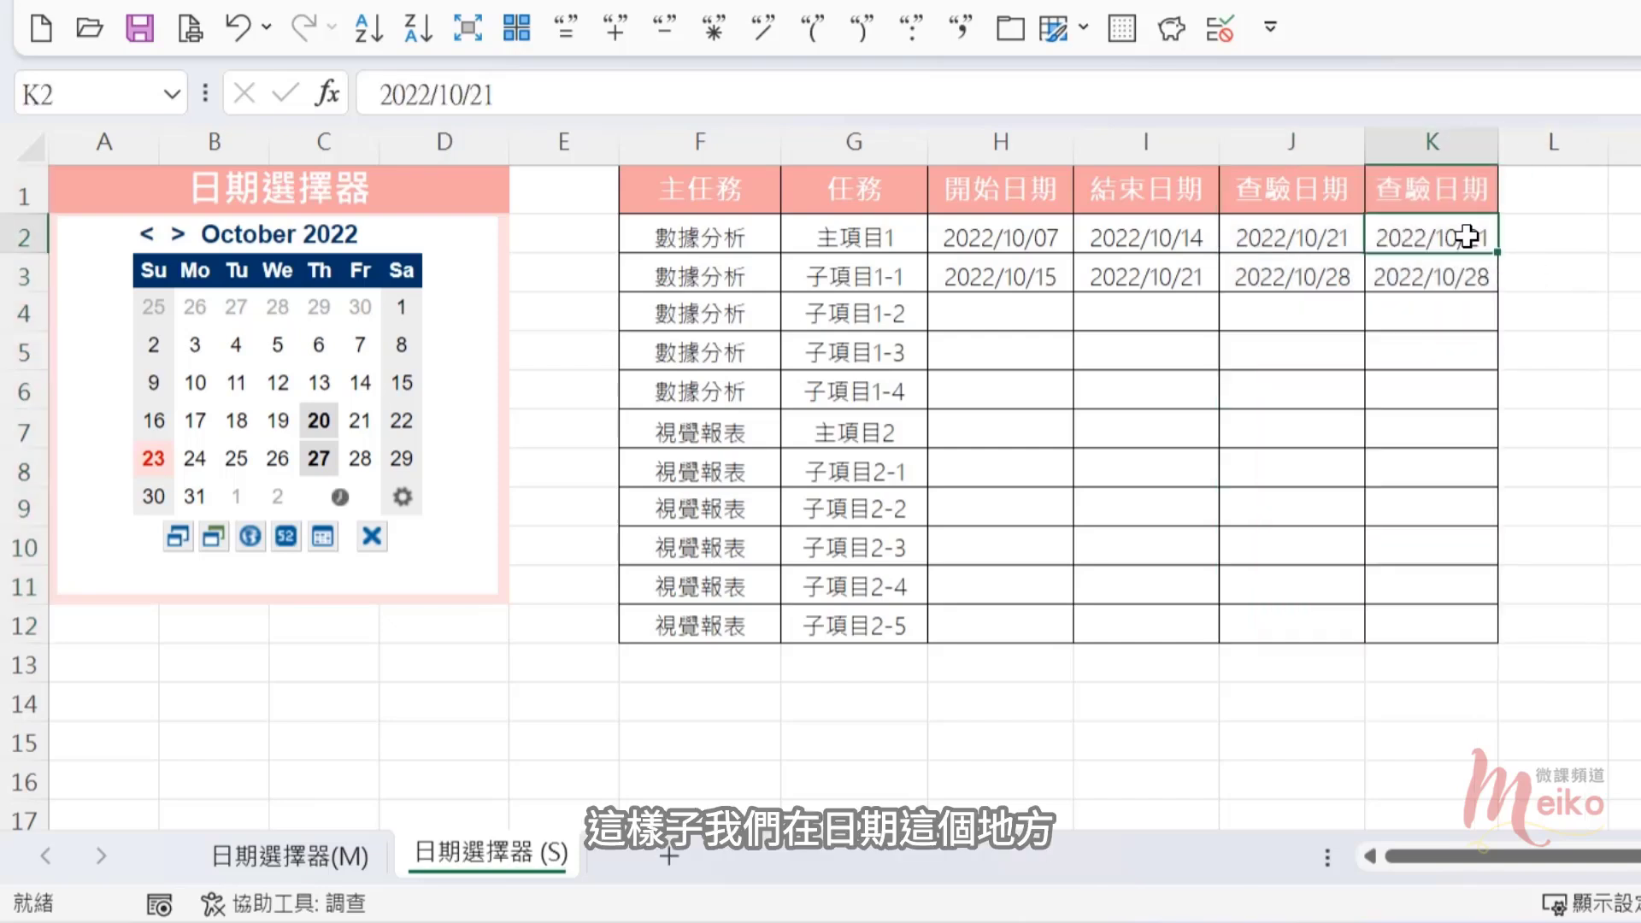
type("=")
left_click(1312, 244)
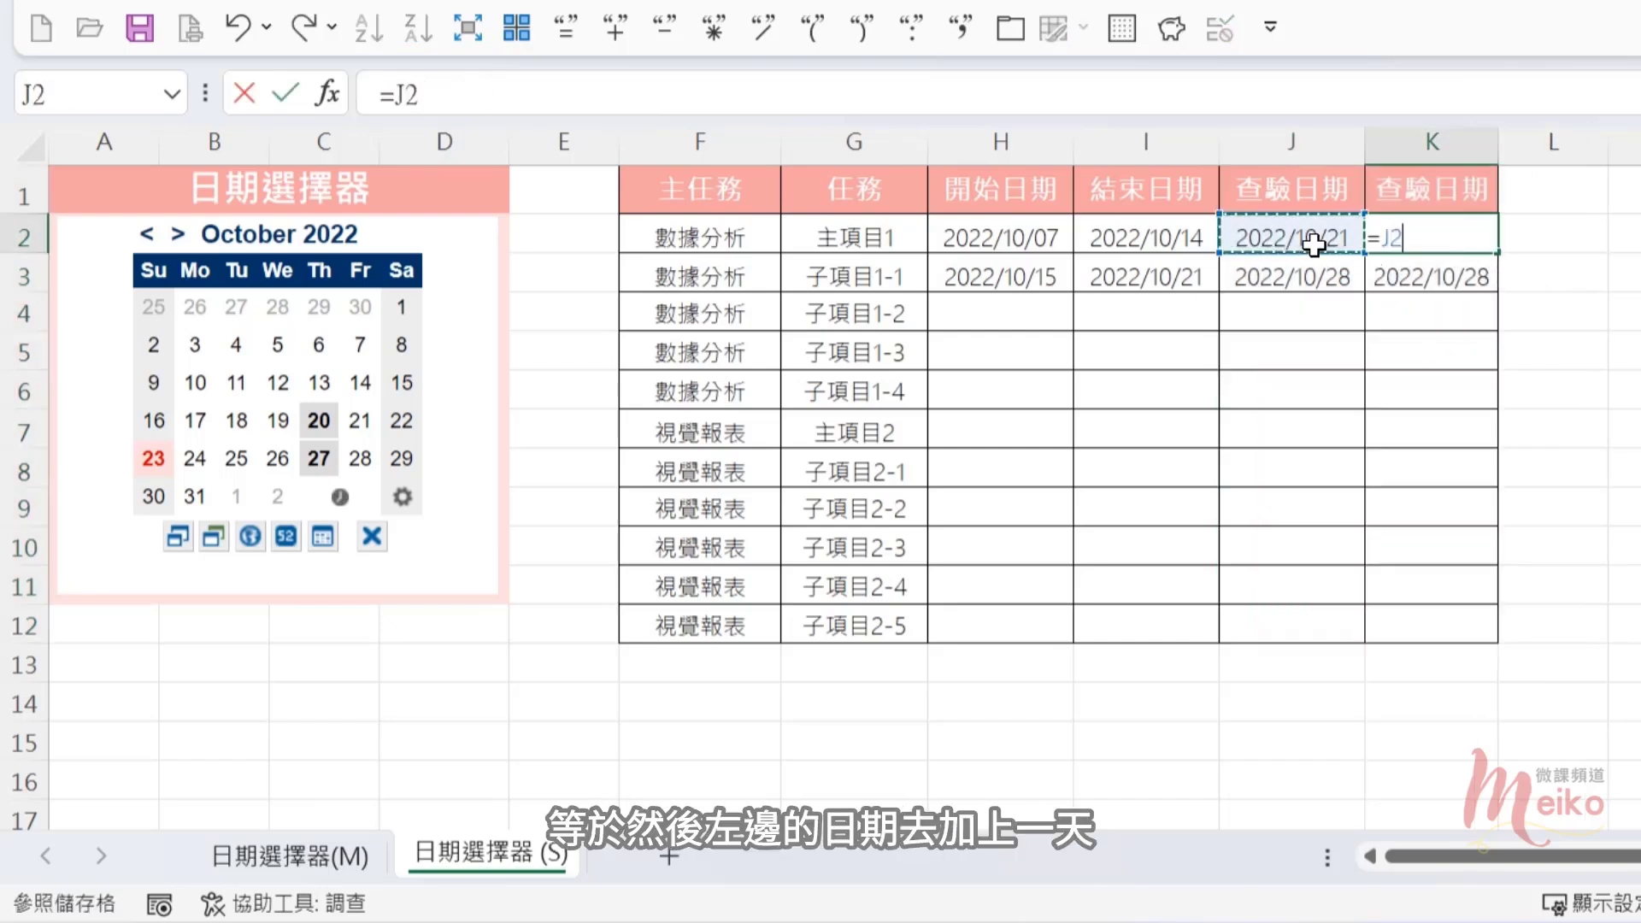
type("+1")
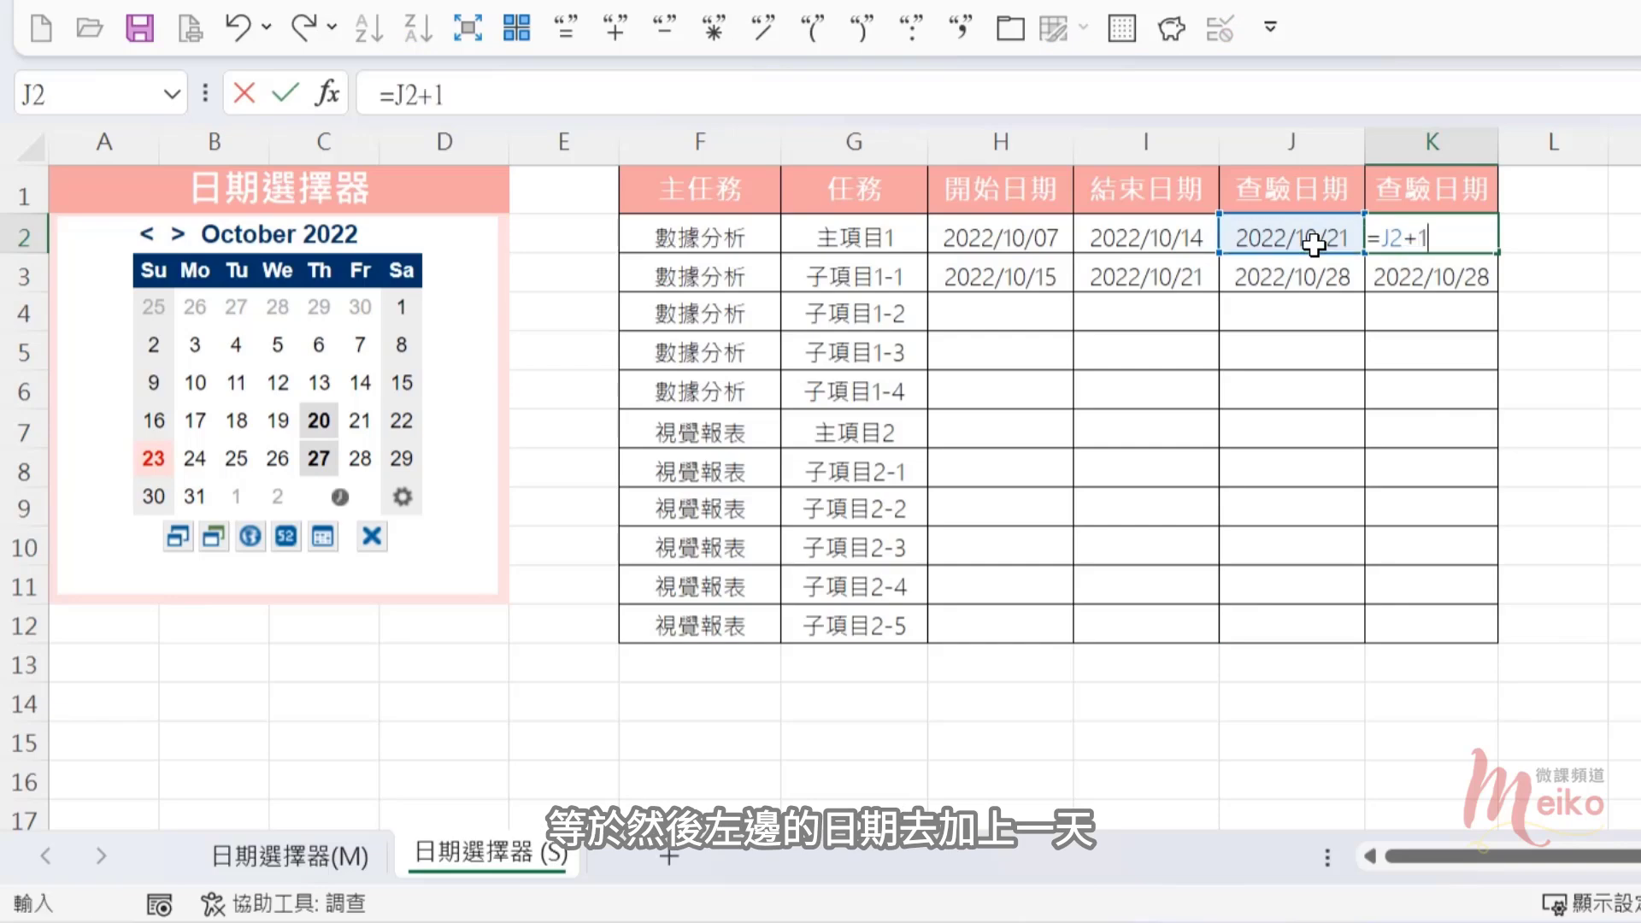
key("Return")
Step: Fill =J2+1 down to K12 and check the 1900/01/01 results on empty rows
left_click(1436, 242)
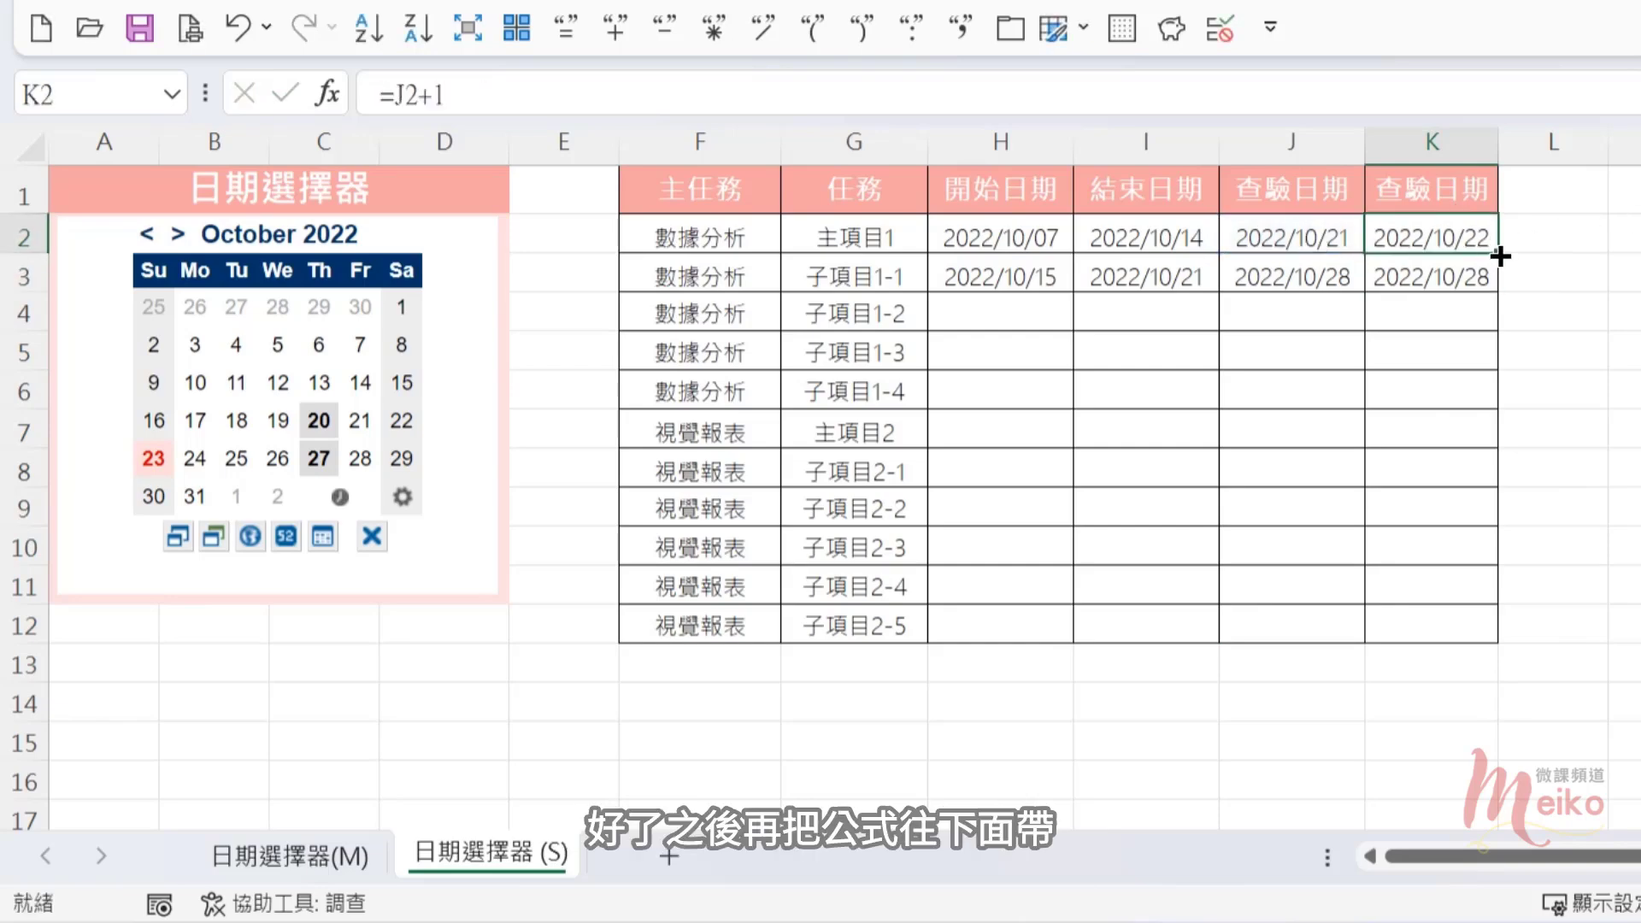
left_click_drag(1497, 251, 1488, 639)
left_click(1620, 586)
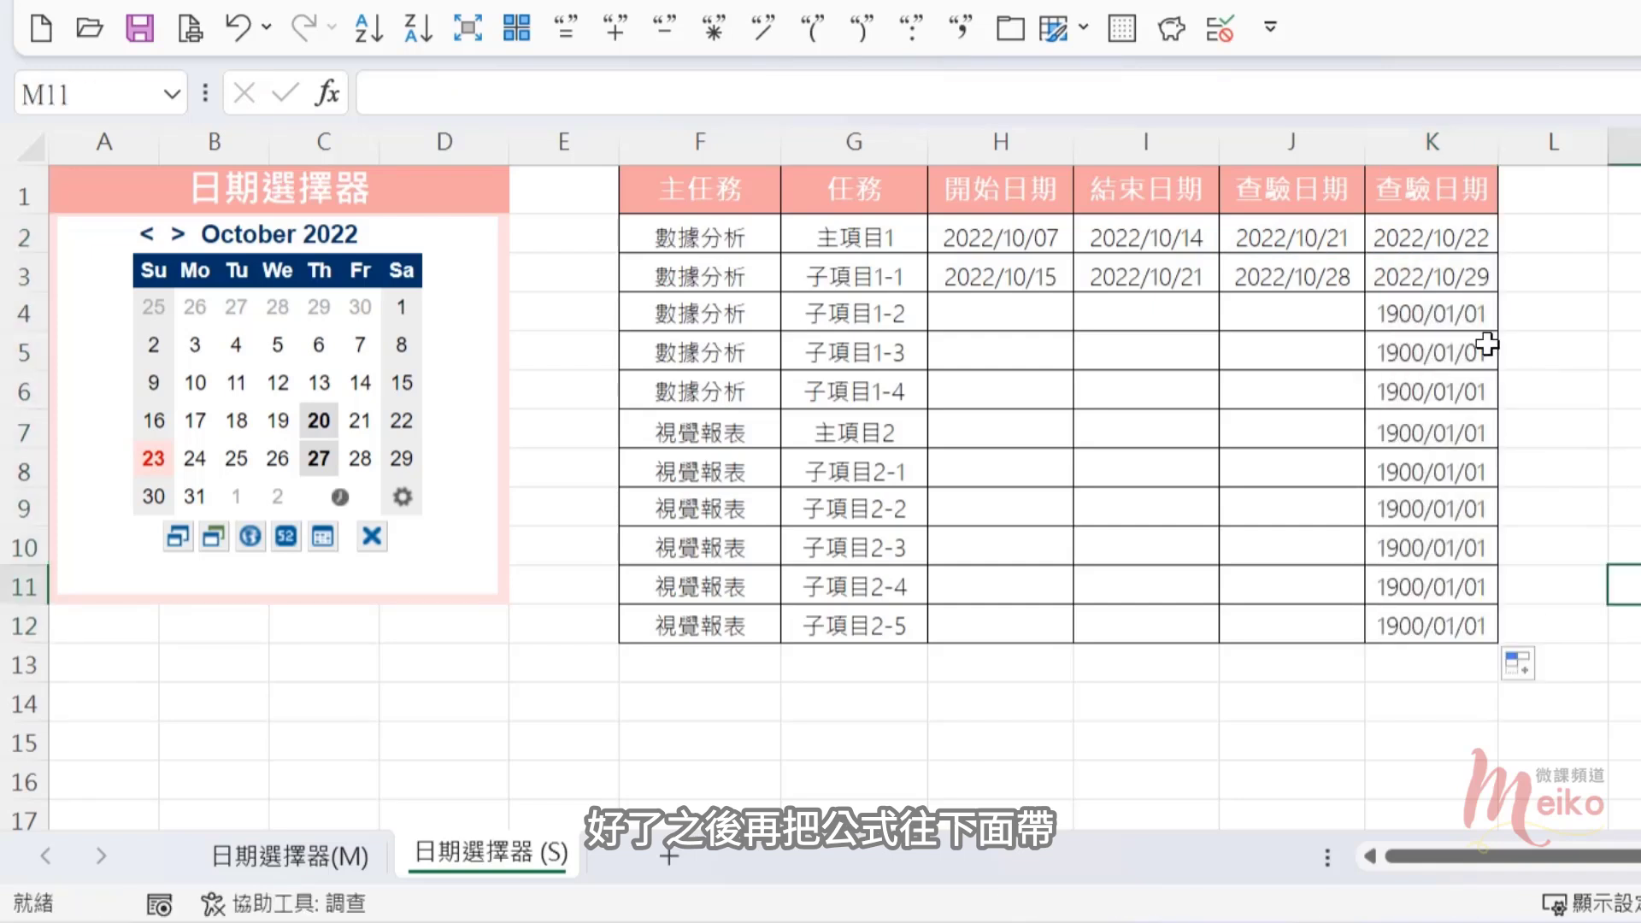
left_click(1445, 316)
left_click(1290, 301)
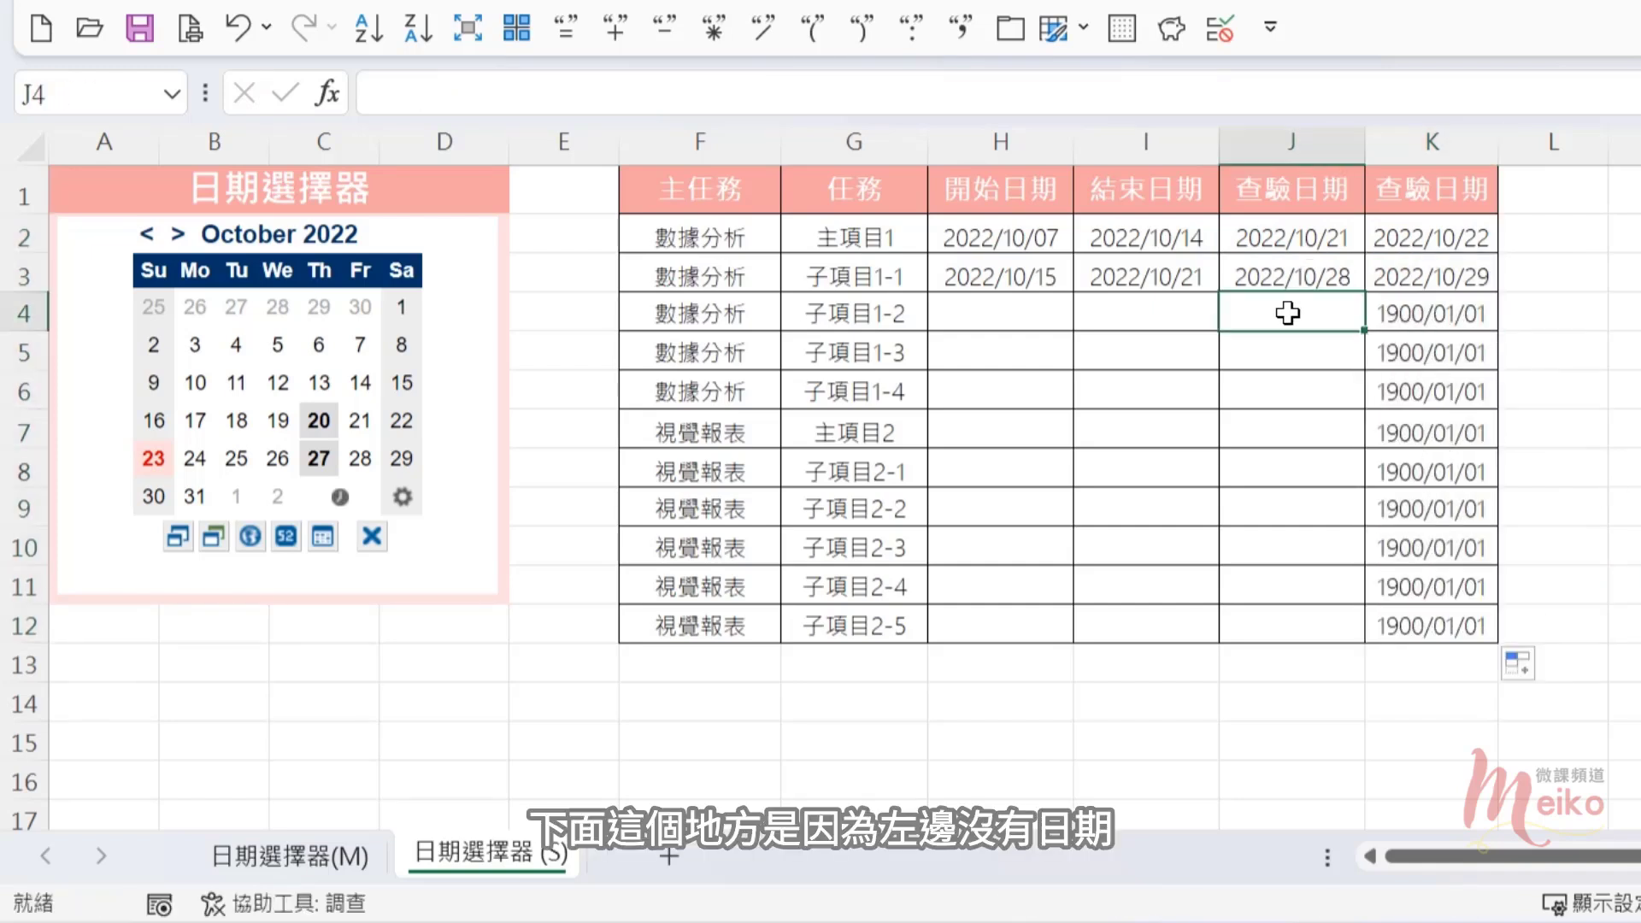
left_click(1419, 318)
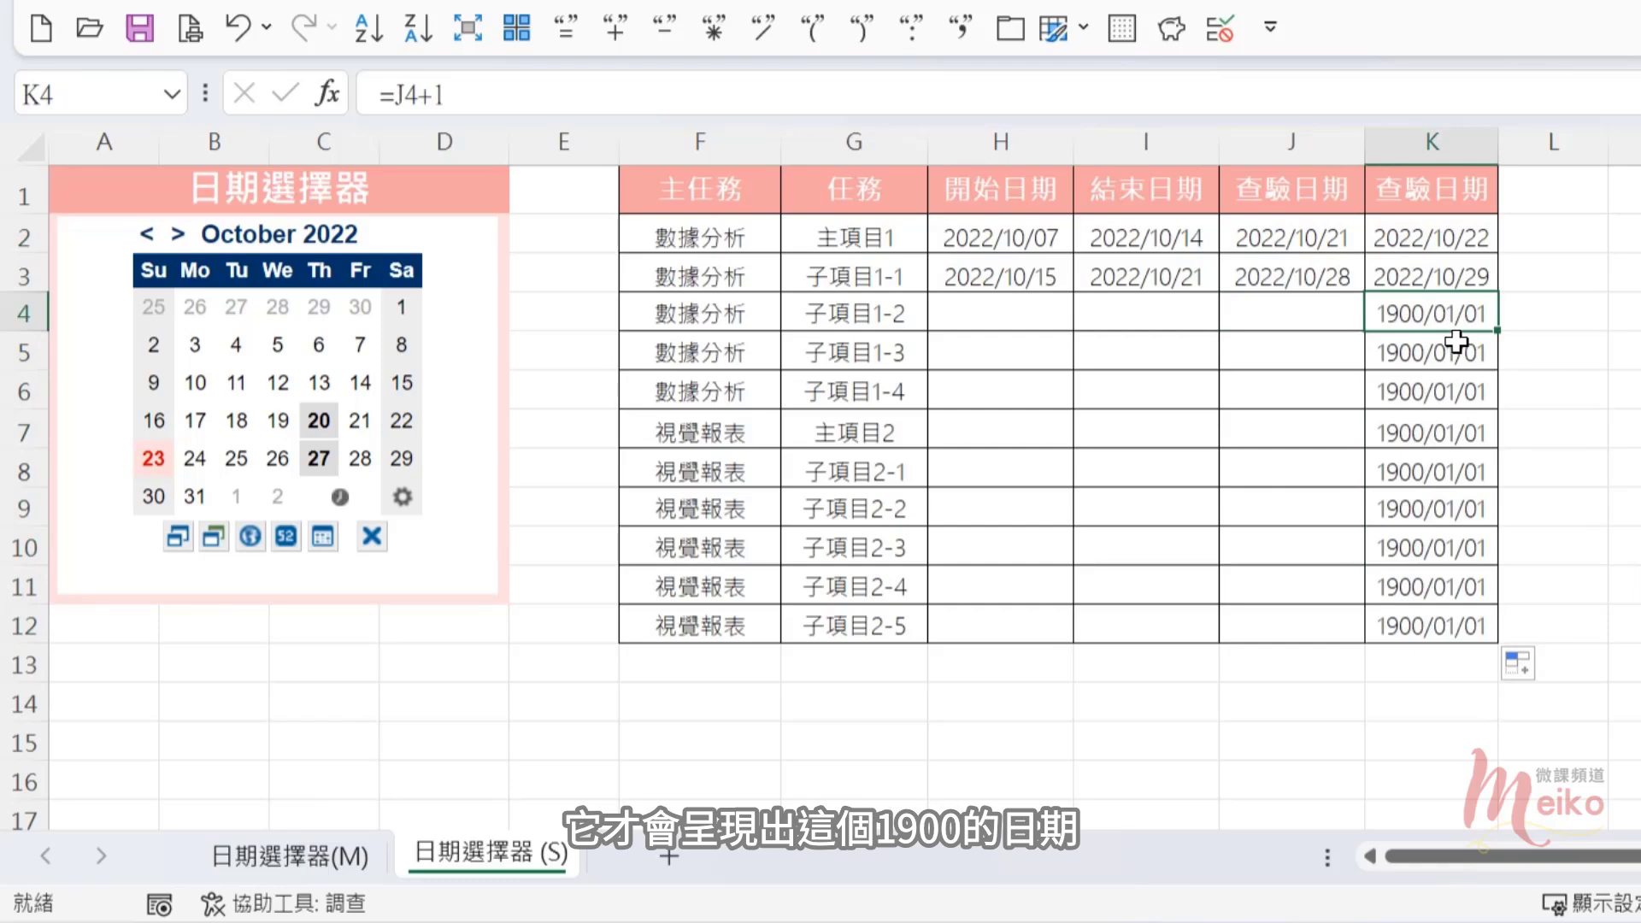
left_click(1432, 239)
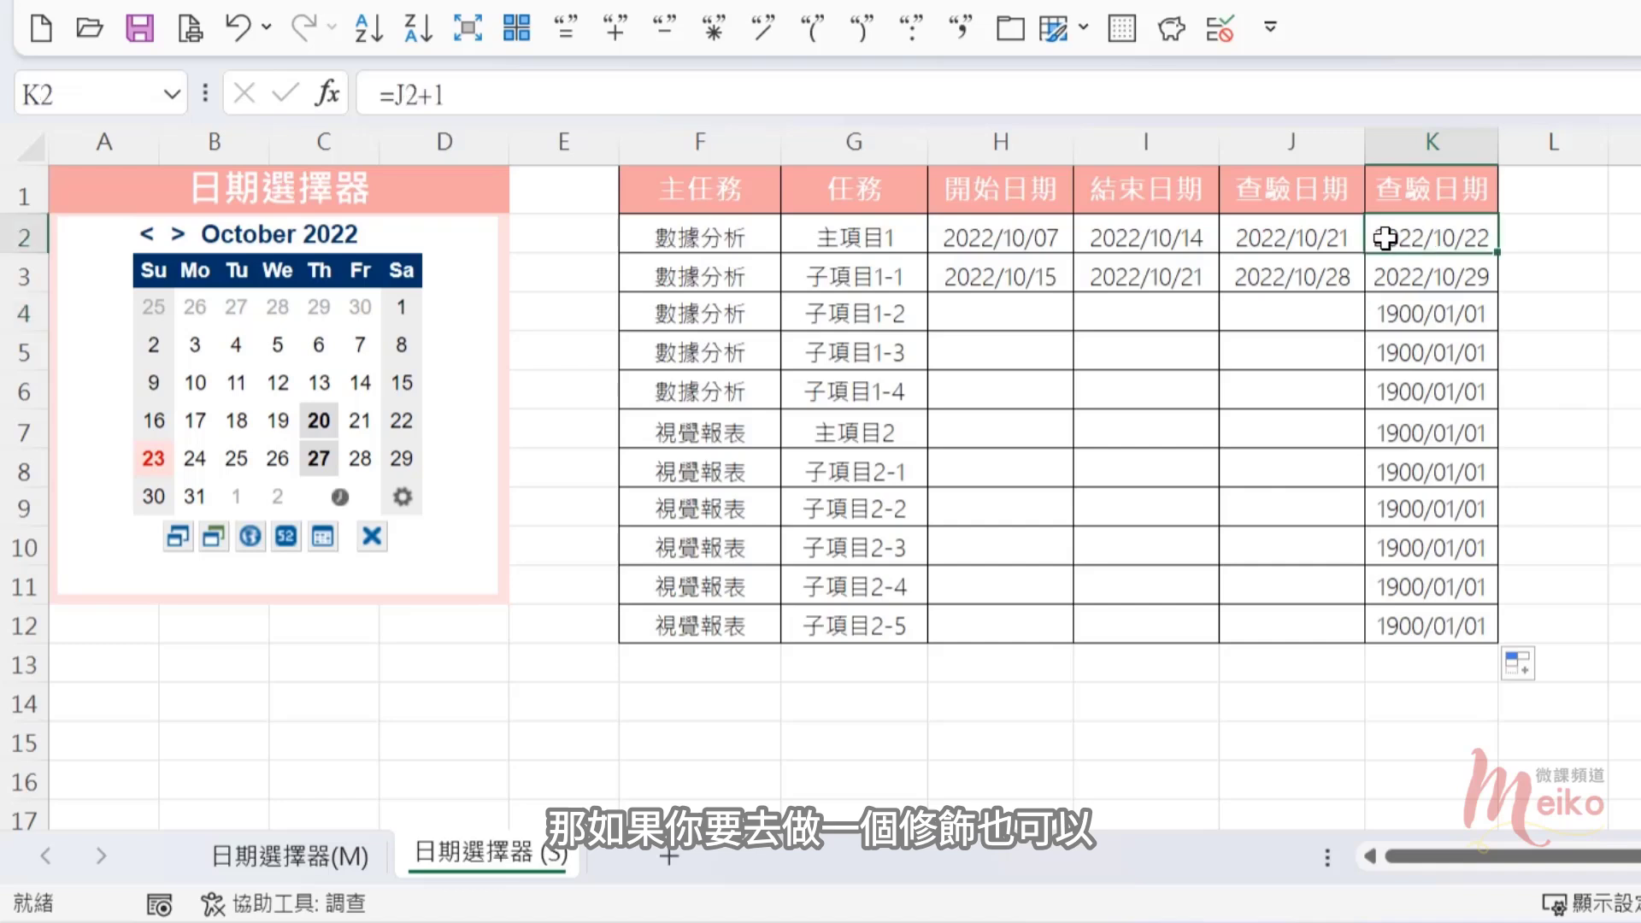
Step: Change K2 to =IF(J2="","",J2+1) and copy it down to K12
left_click(393, 94)
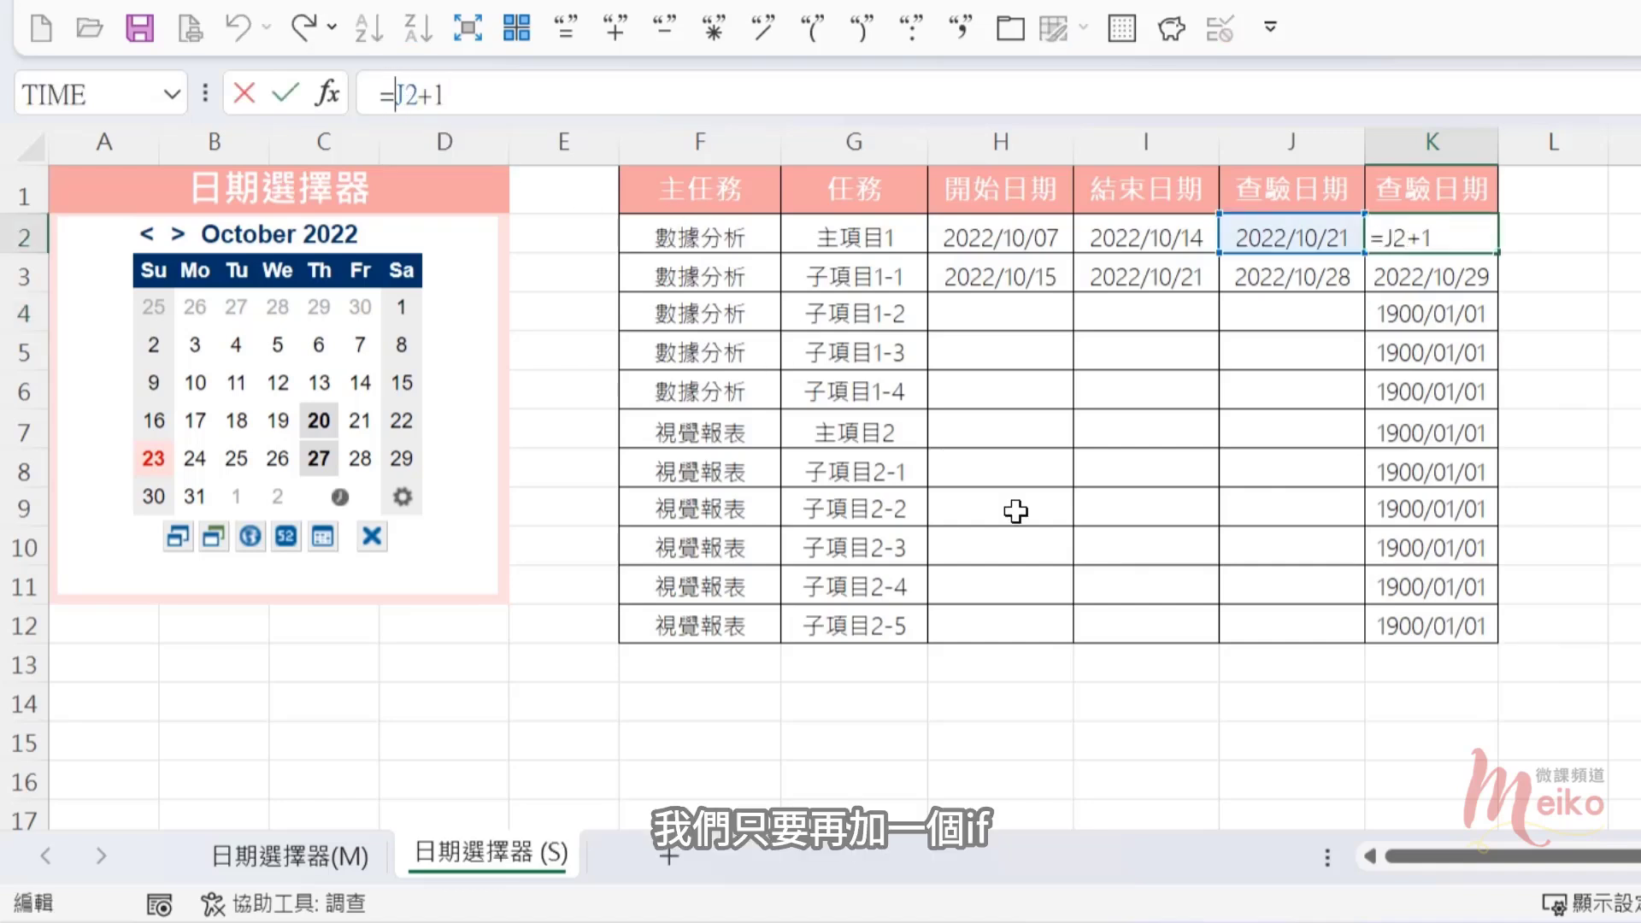
type("if(")
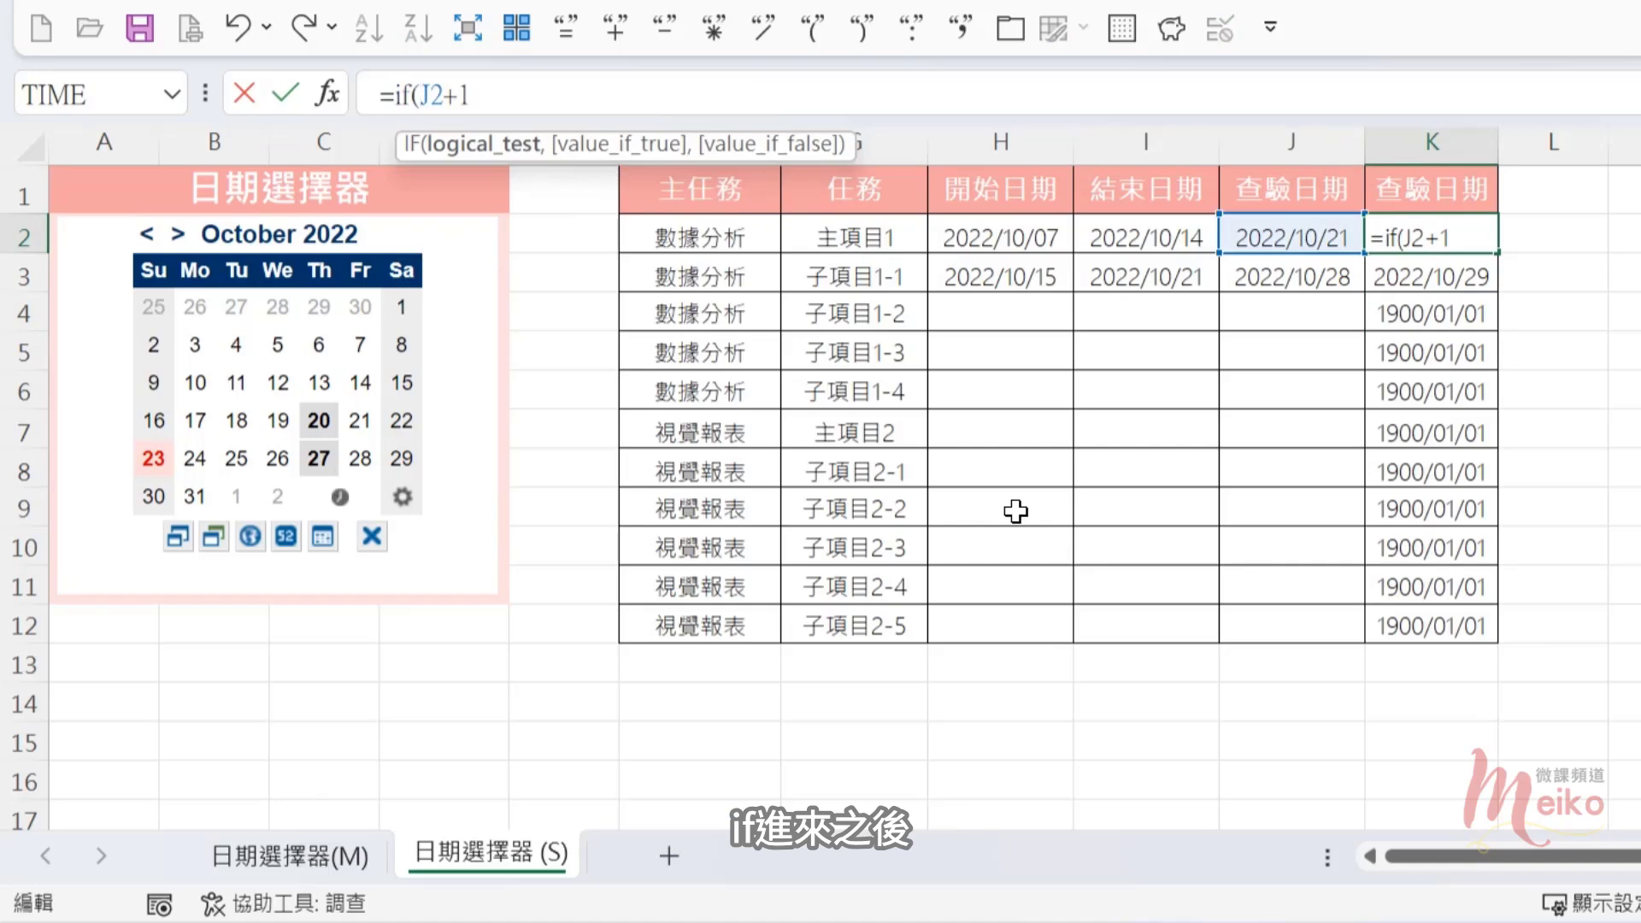
left_click(1325, 239)
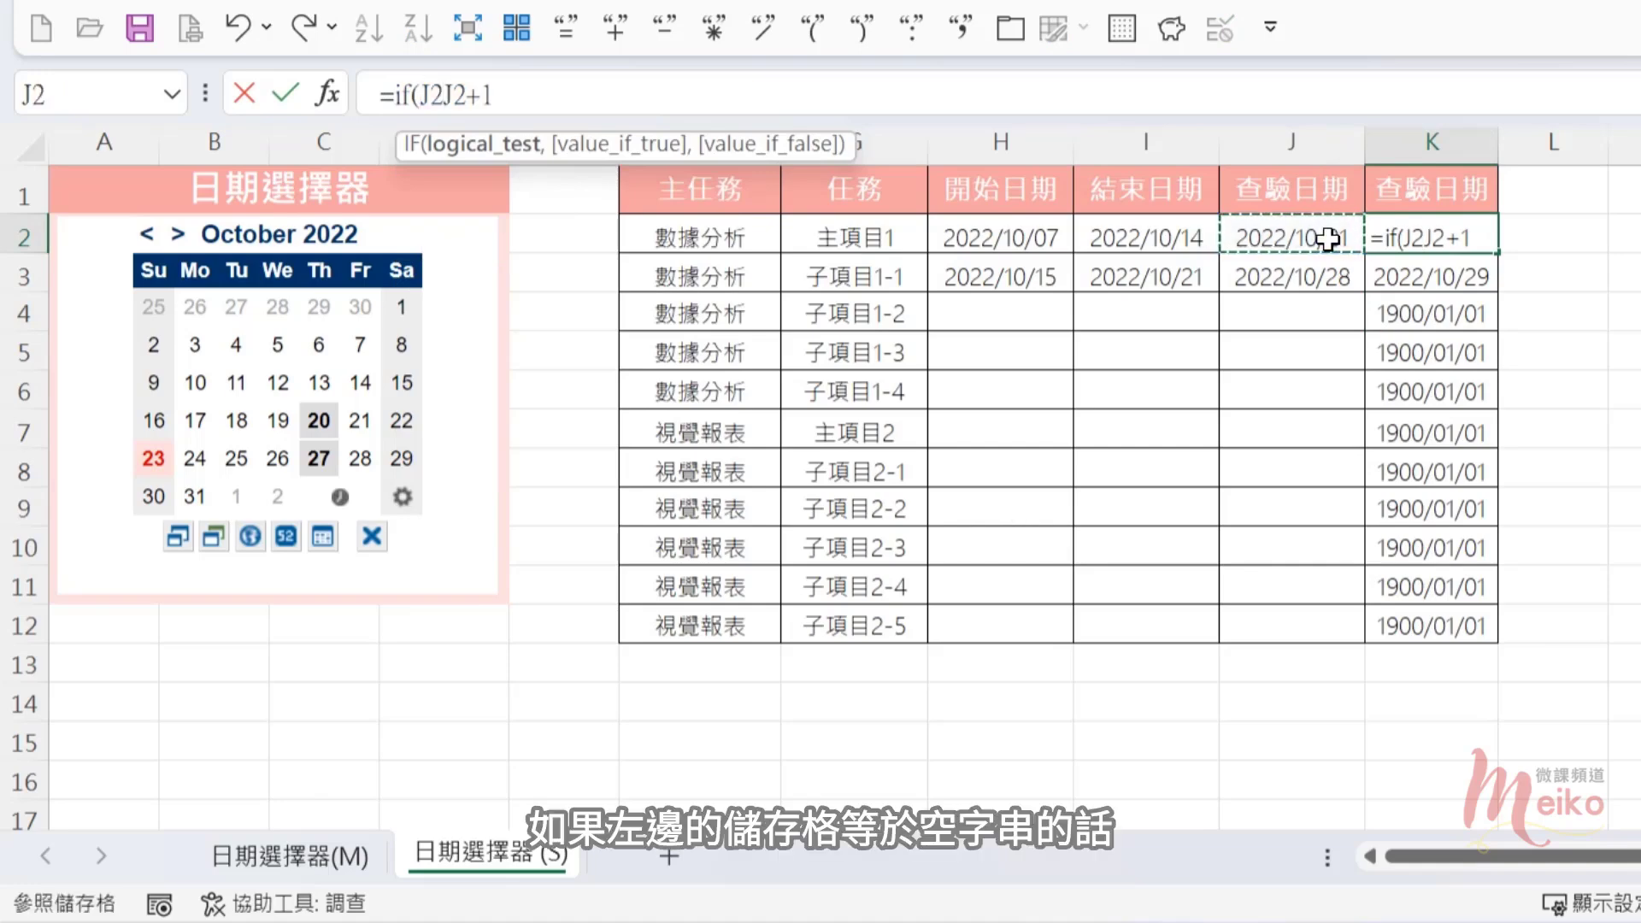
type("=\"\",")
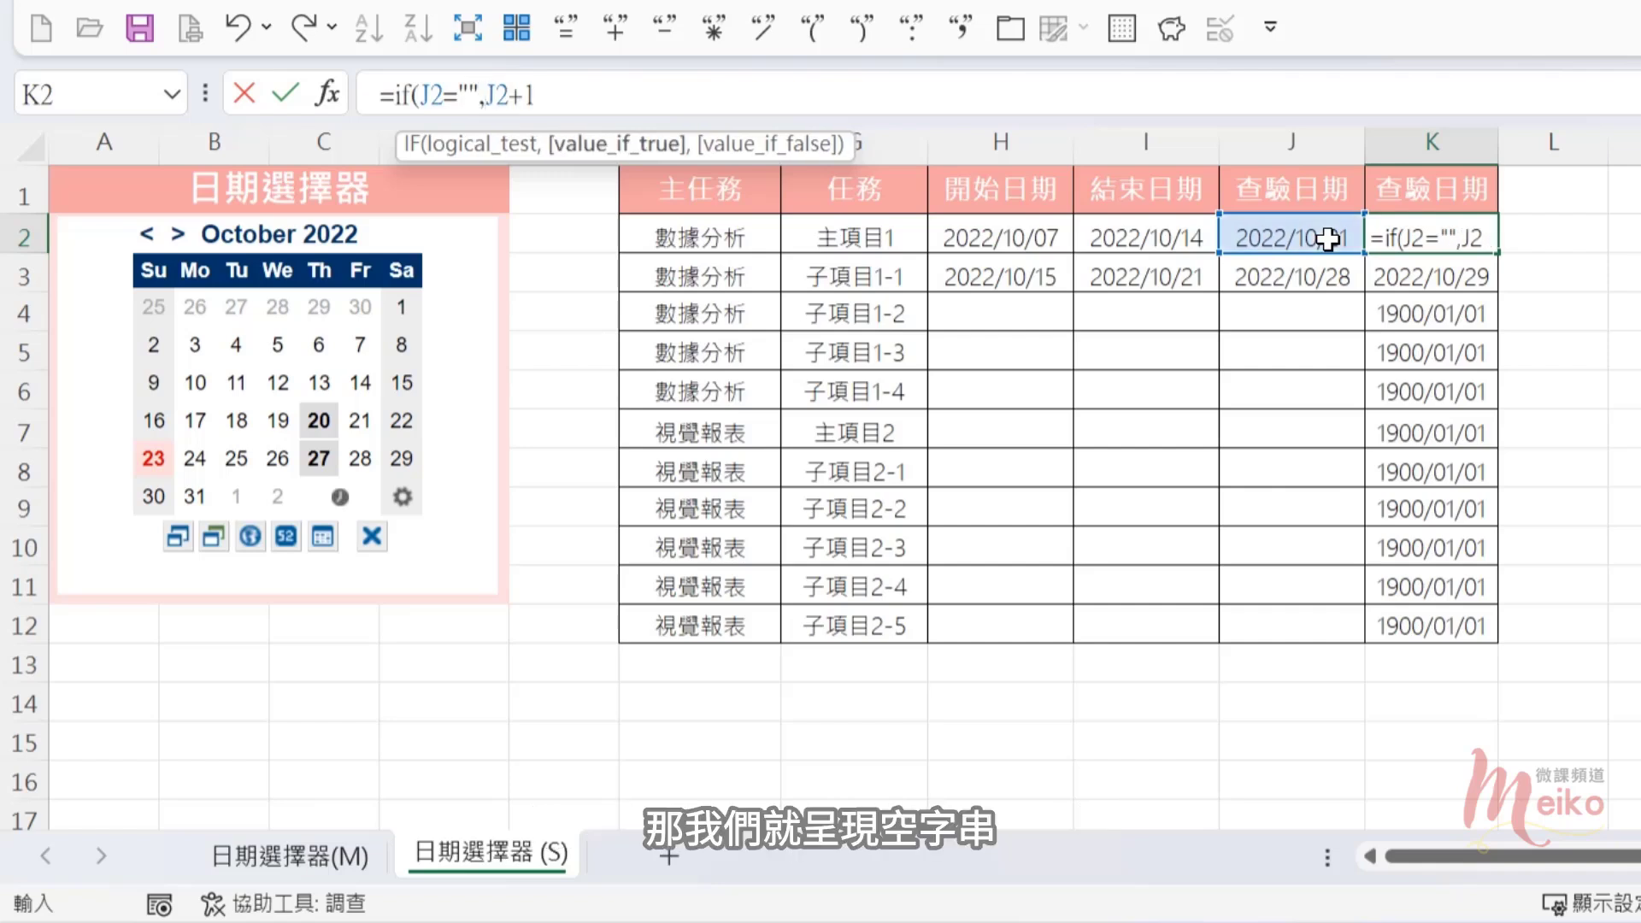
type("\"\",")
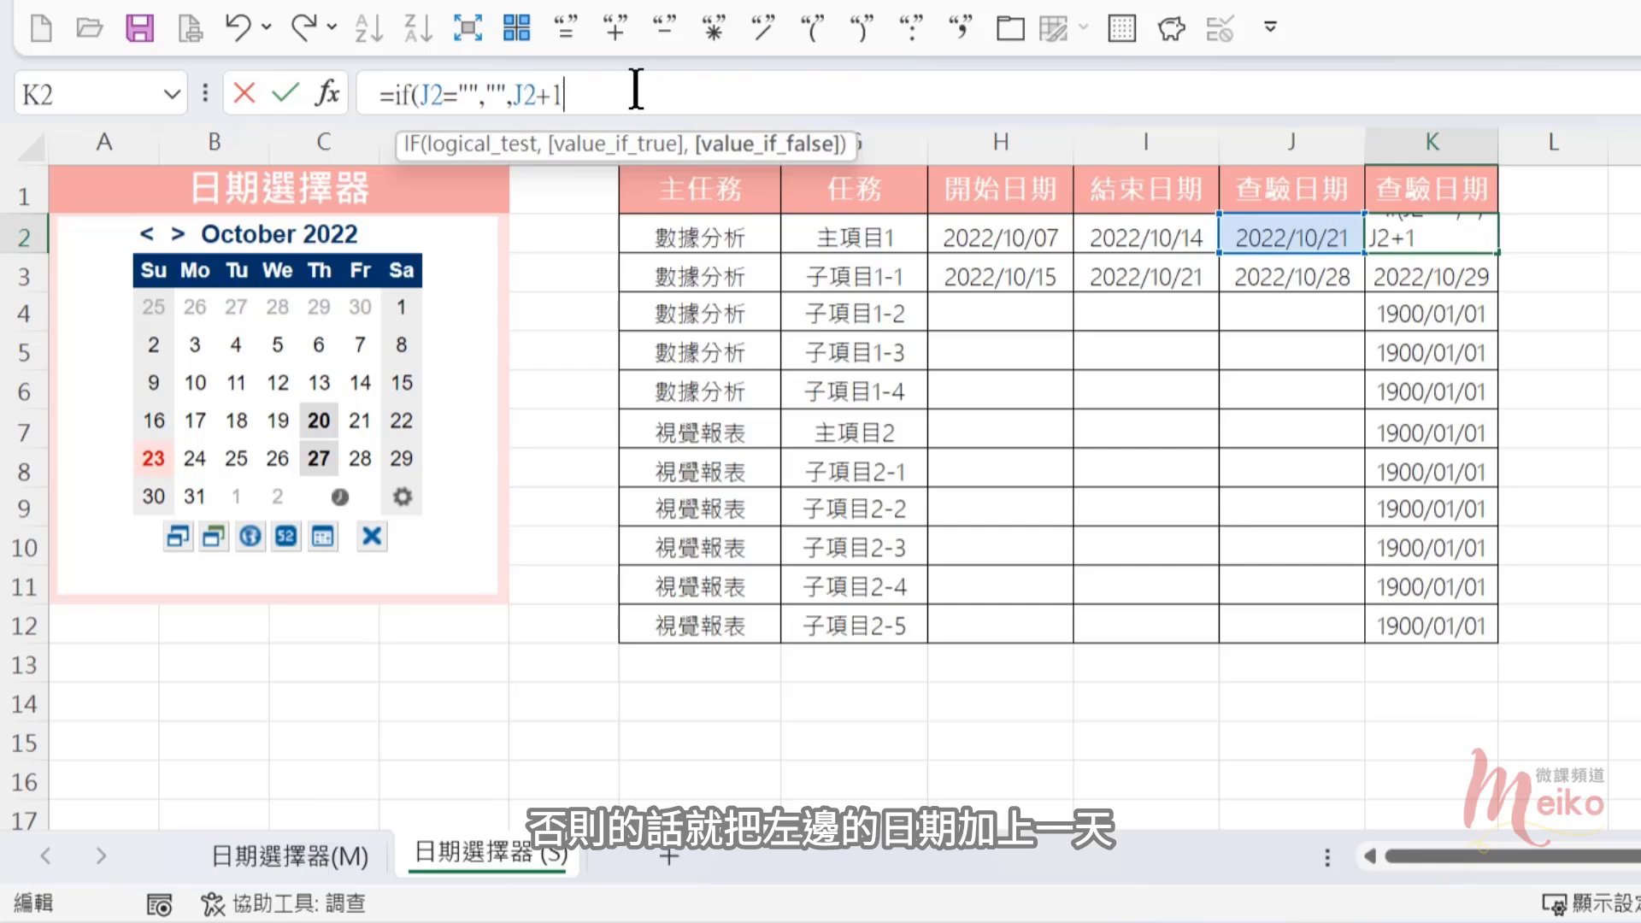
type(")")
key("Return")
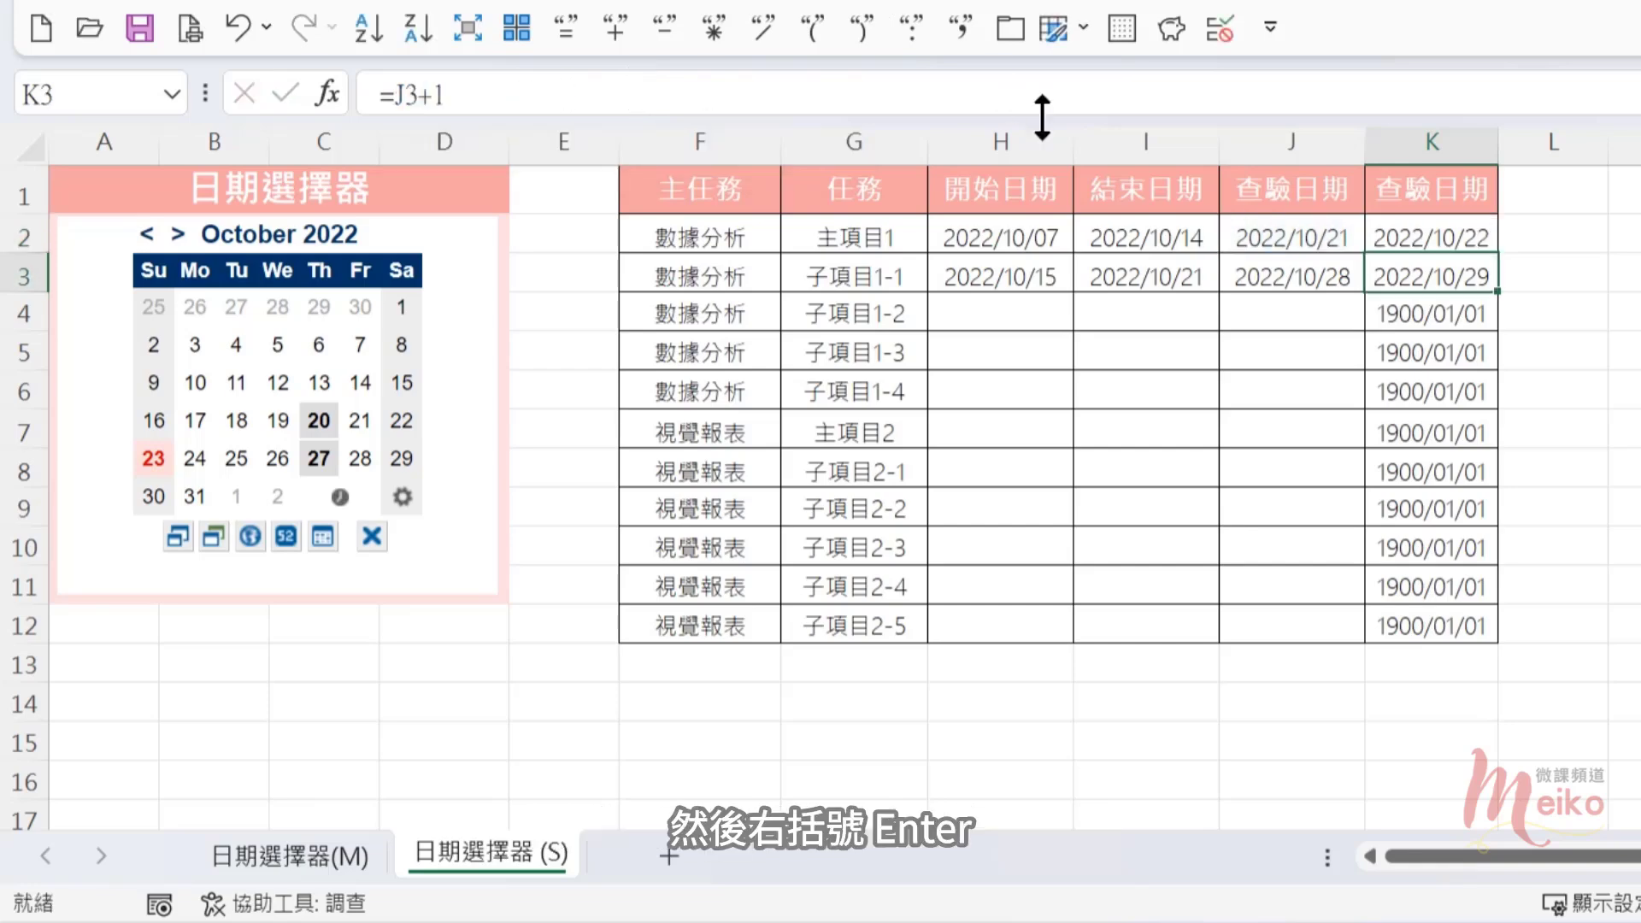
left_click(1450, 237)
double_click(1498, 255)
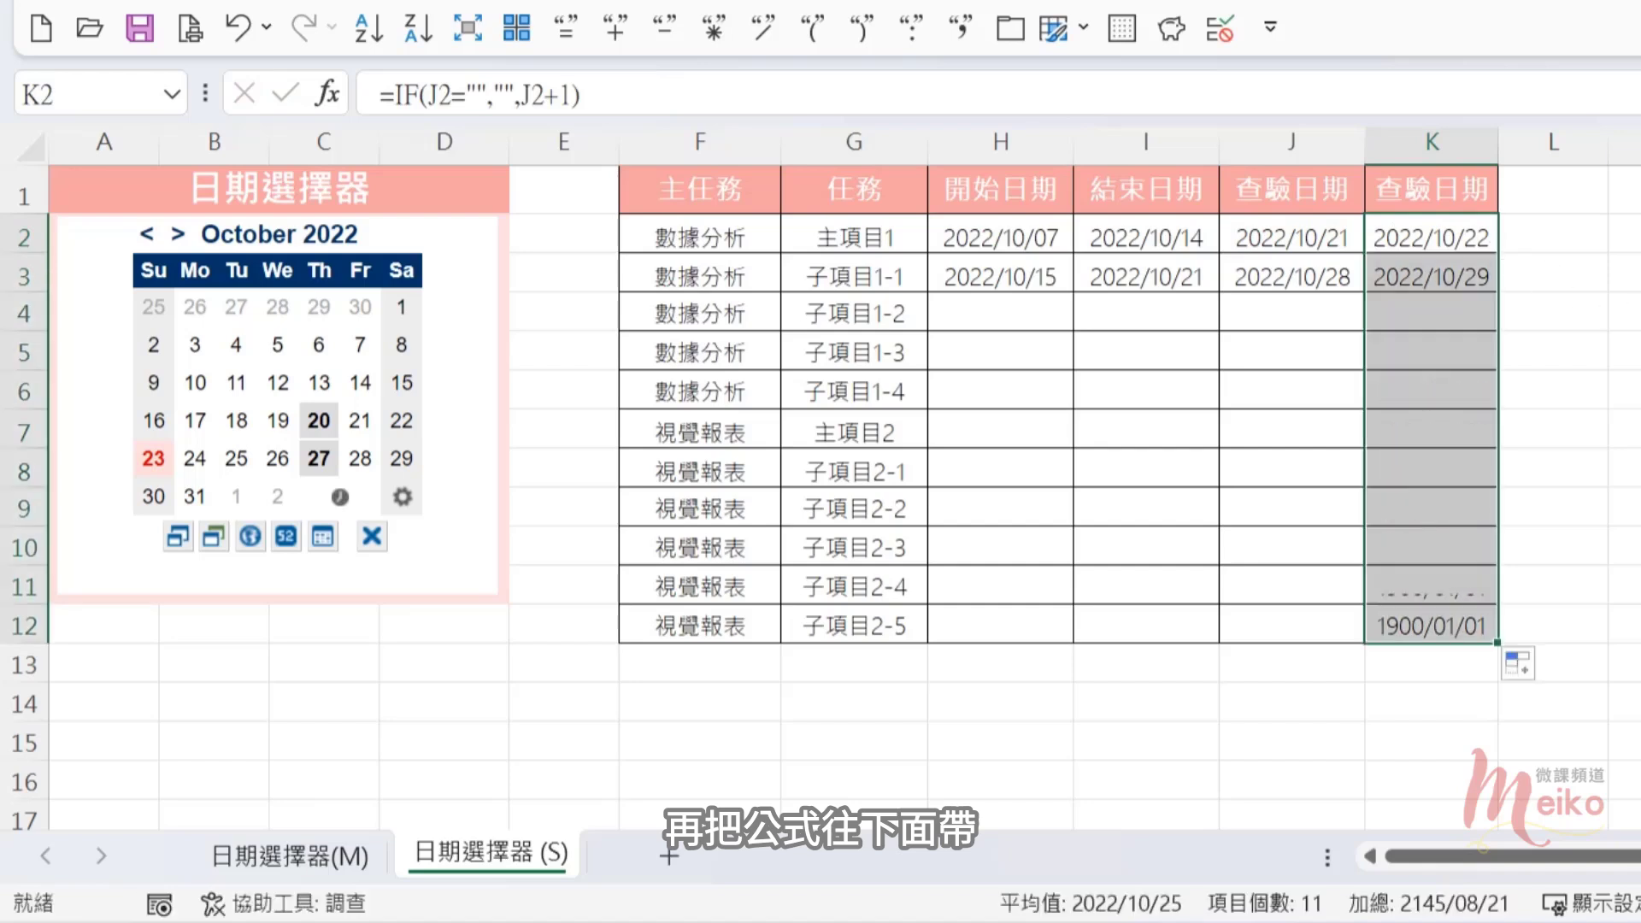
left_click(1625, 350)
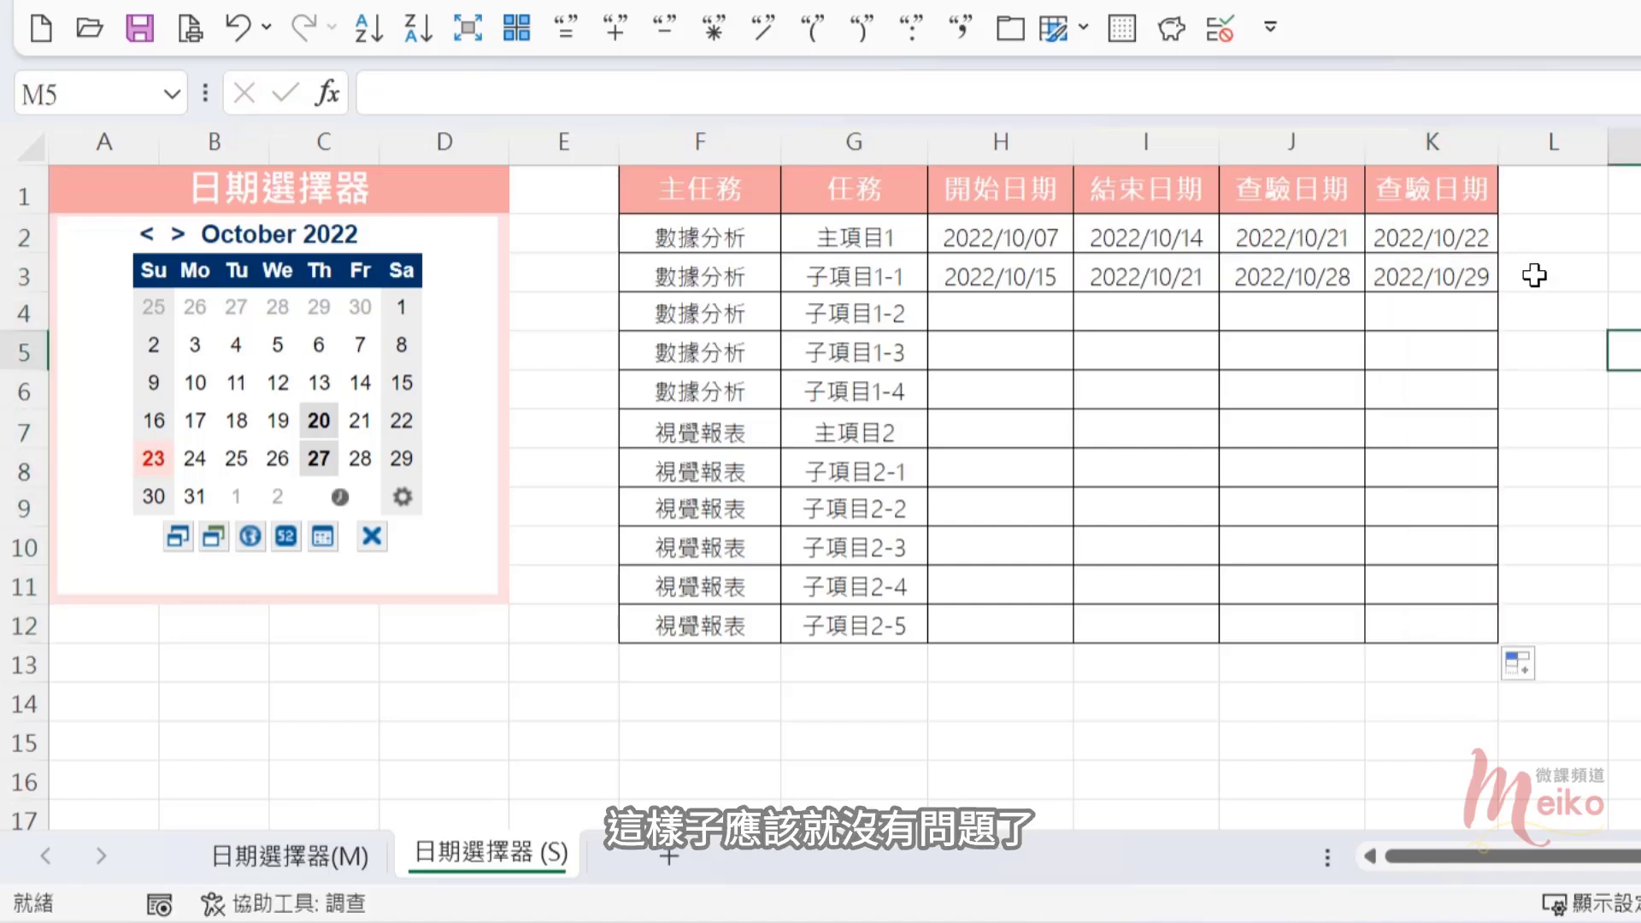
left_click(1453, 280)
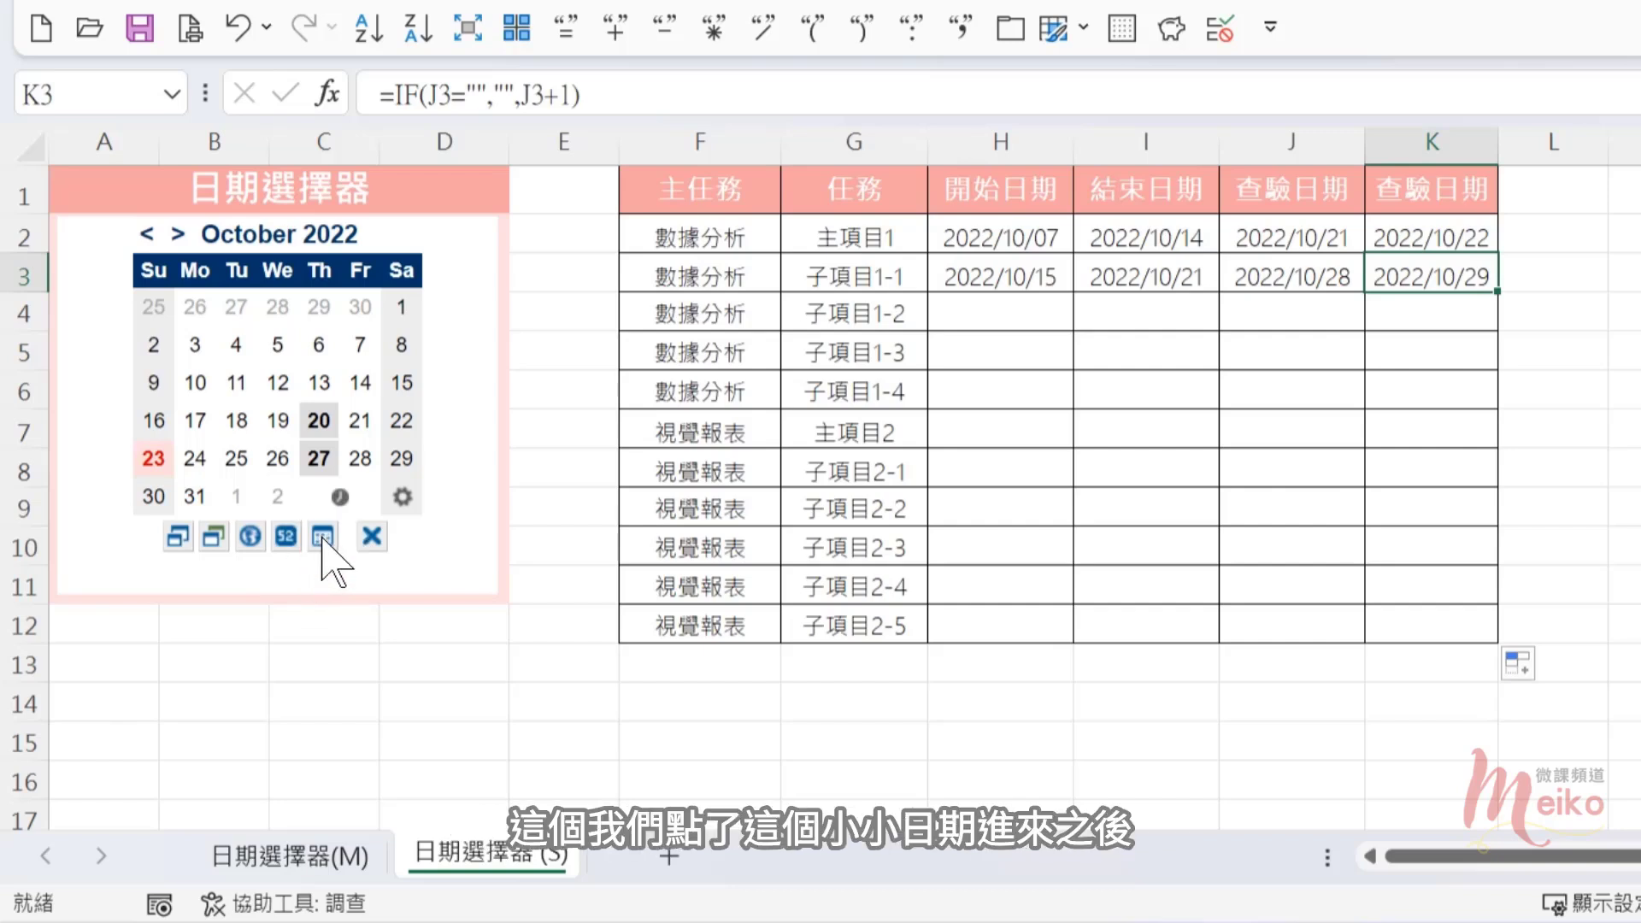
Step: Change the calendar's highlighted range to K2:K12 so October 21 and 28 show bold
left_click(322, 539)
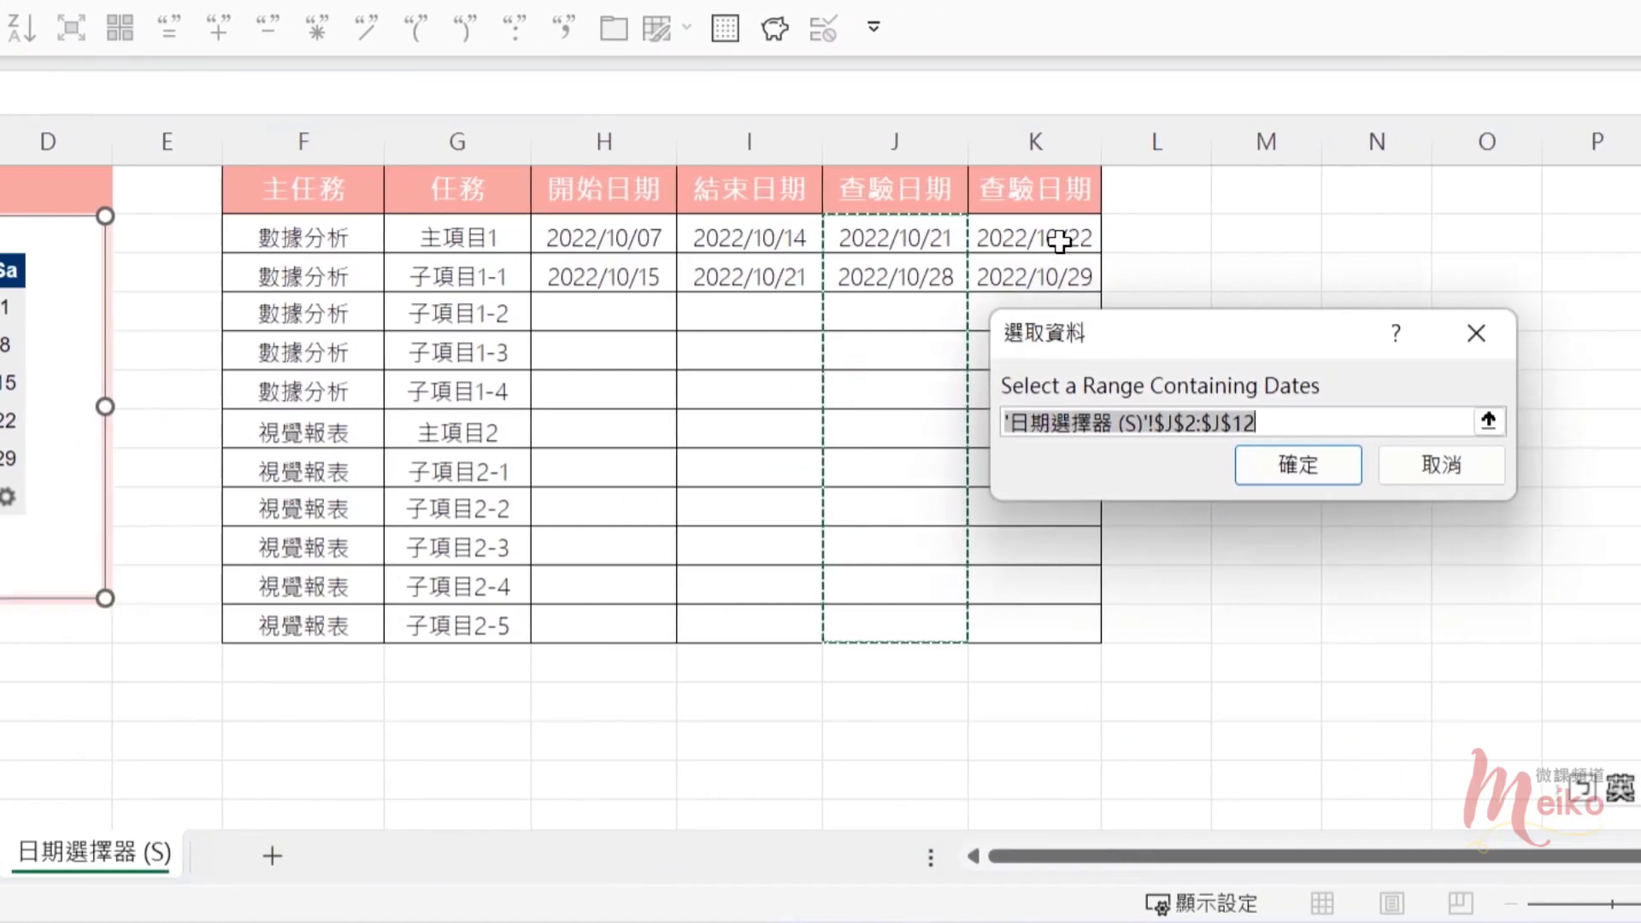
left_click_drag(1055, 236, 1036, 614)
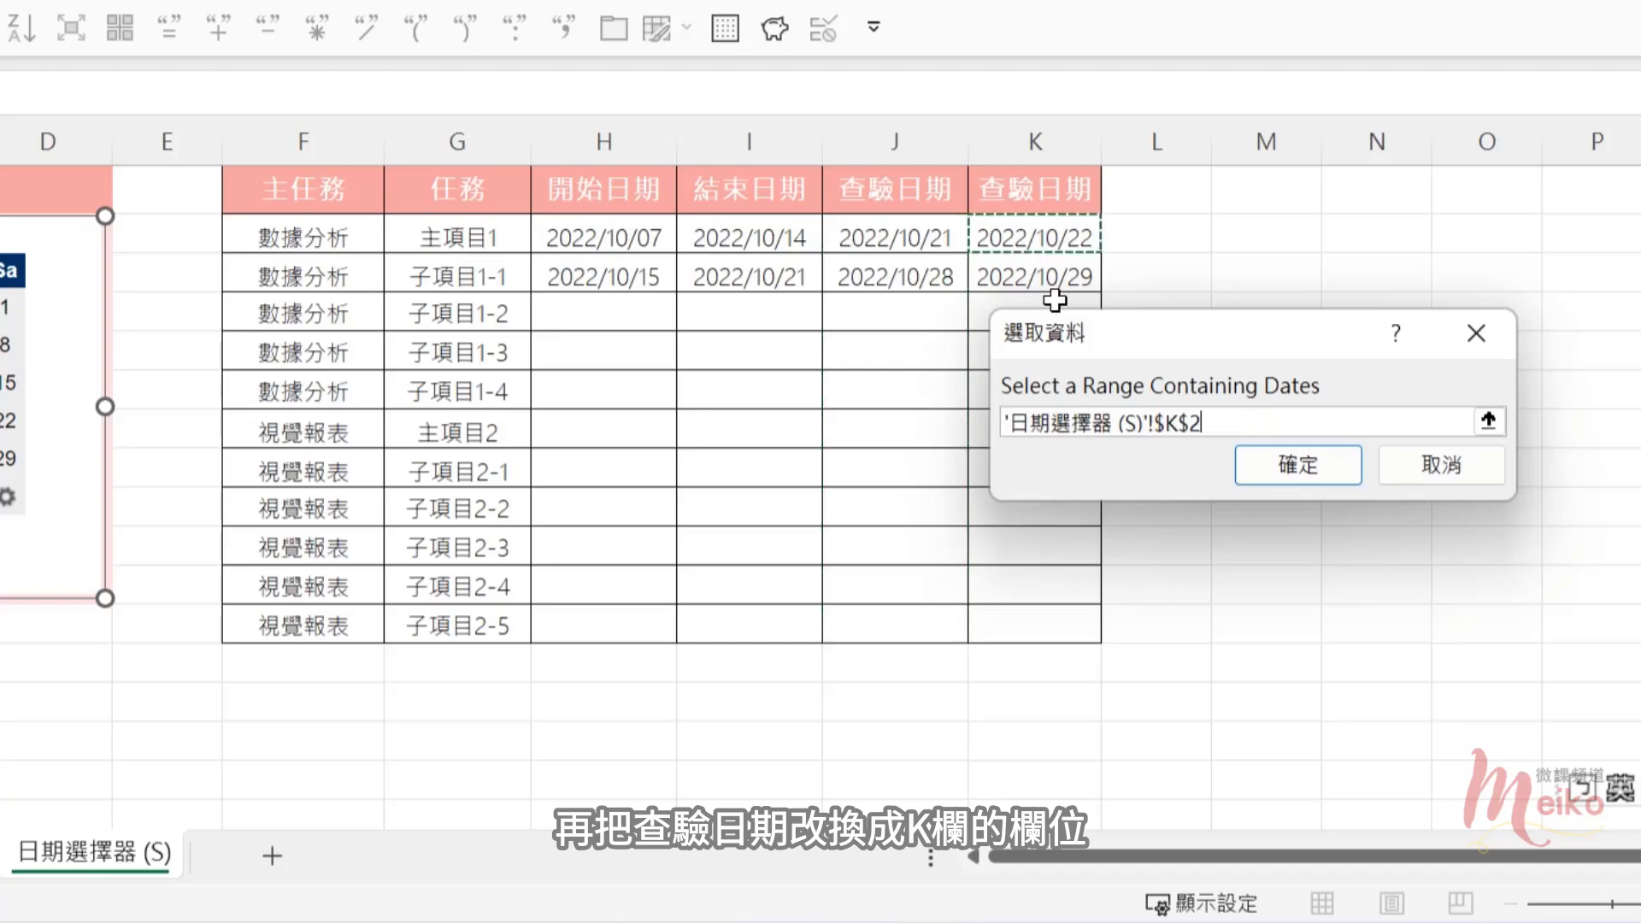
left_click(1298, 465)
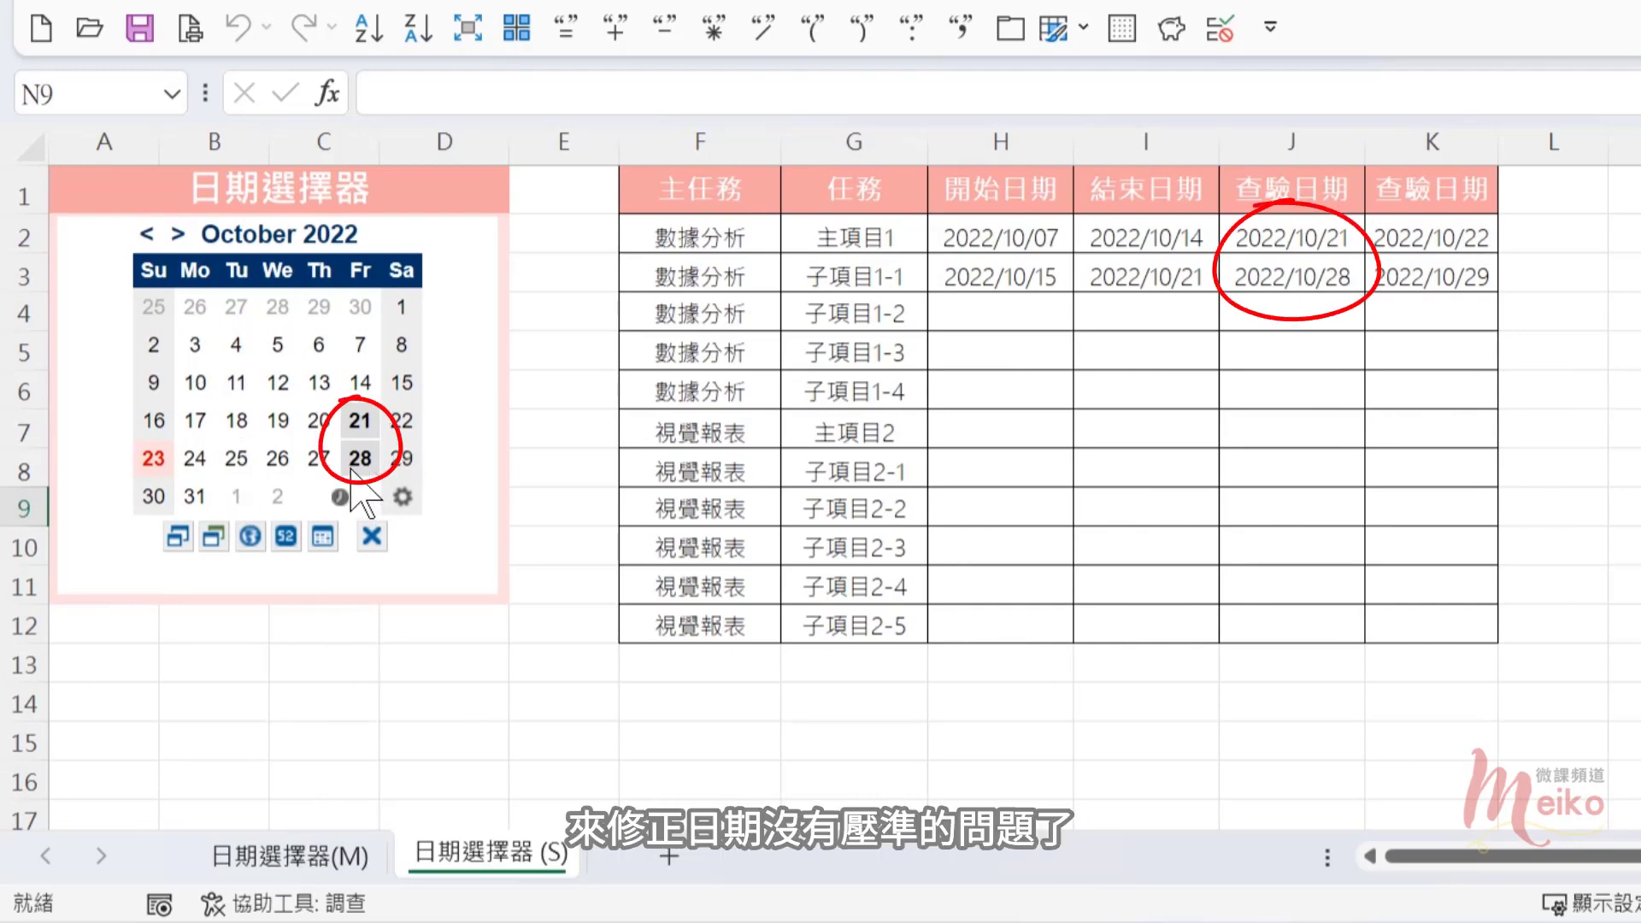
left_click(1450, 144)
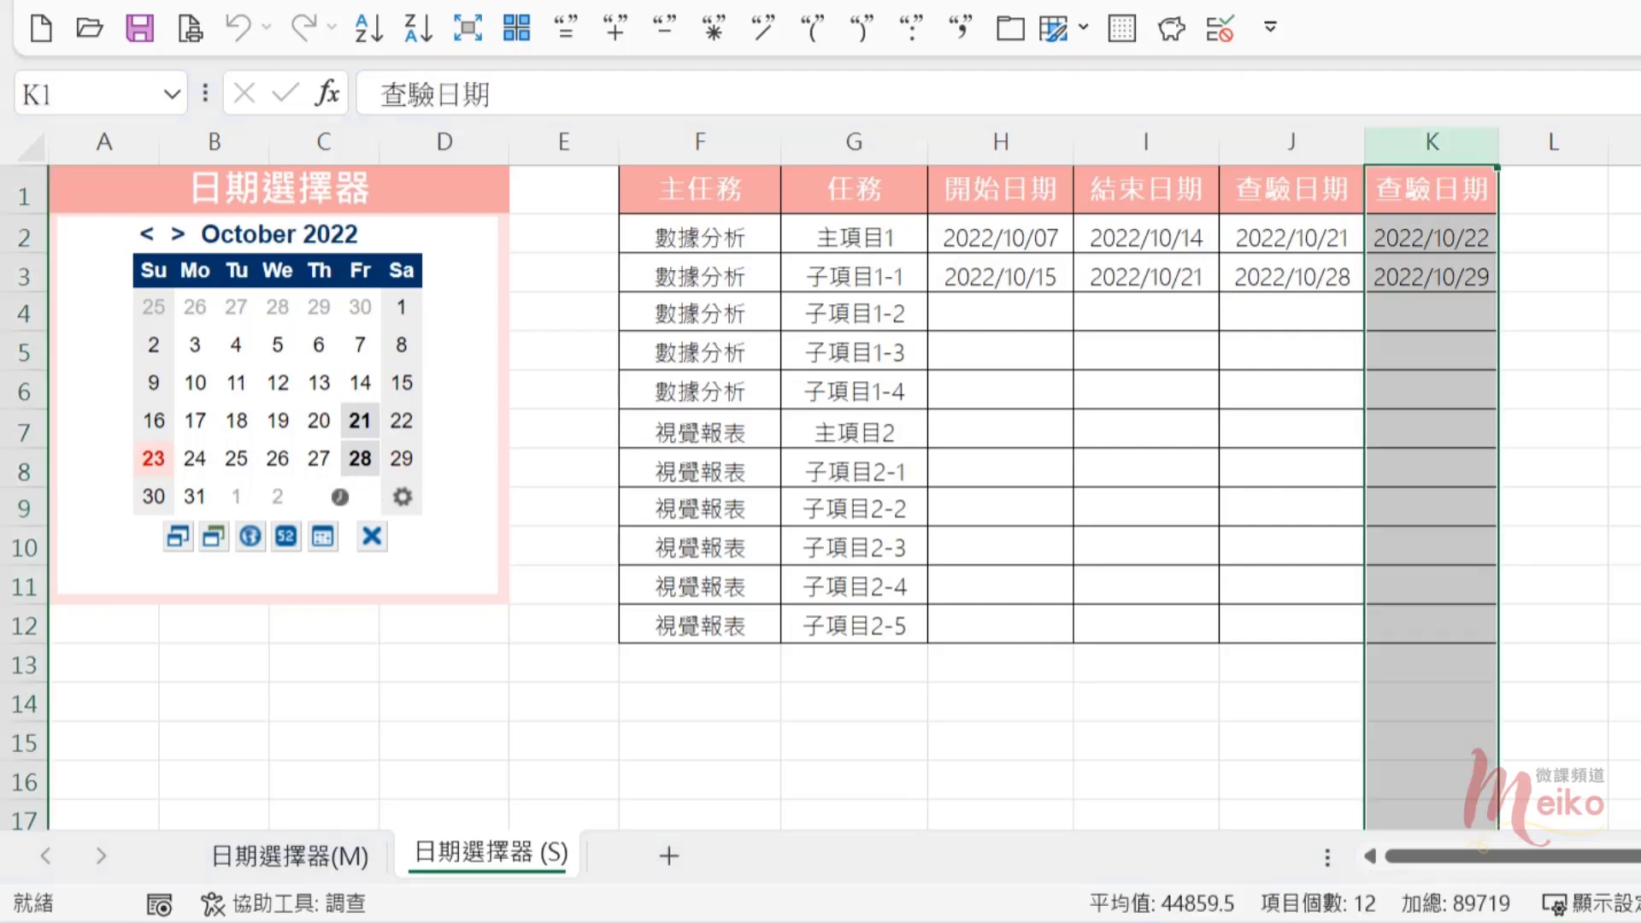
Step: Hide helper column K, then insert the current time (04:40 PM) into cell L2 from the mini calendar
right_click(1456, 164)
left_click(1588, 728)
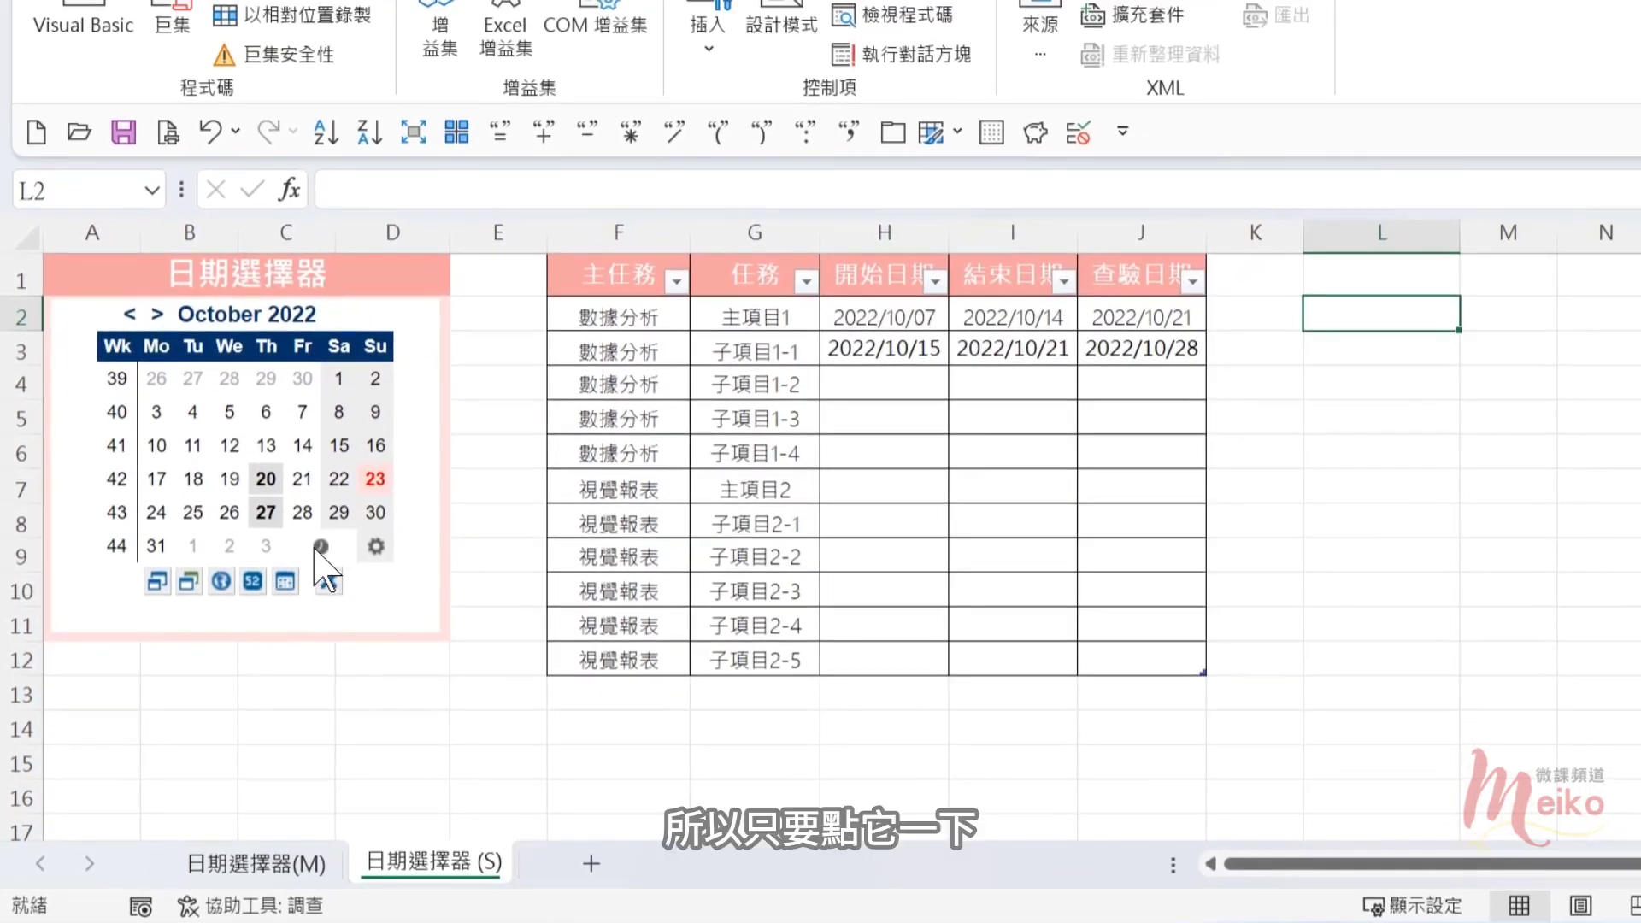
left_click(363, 498)
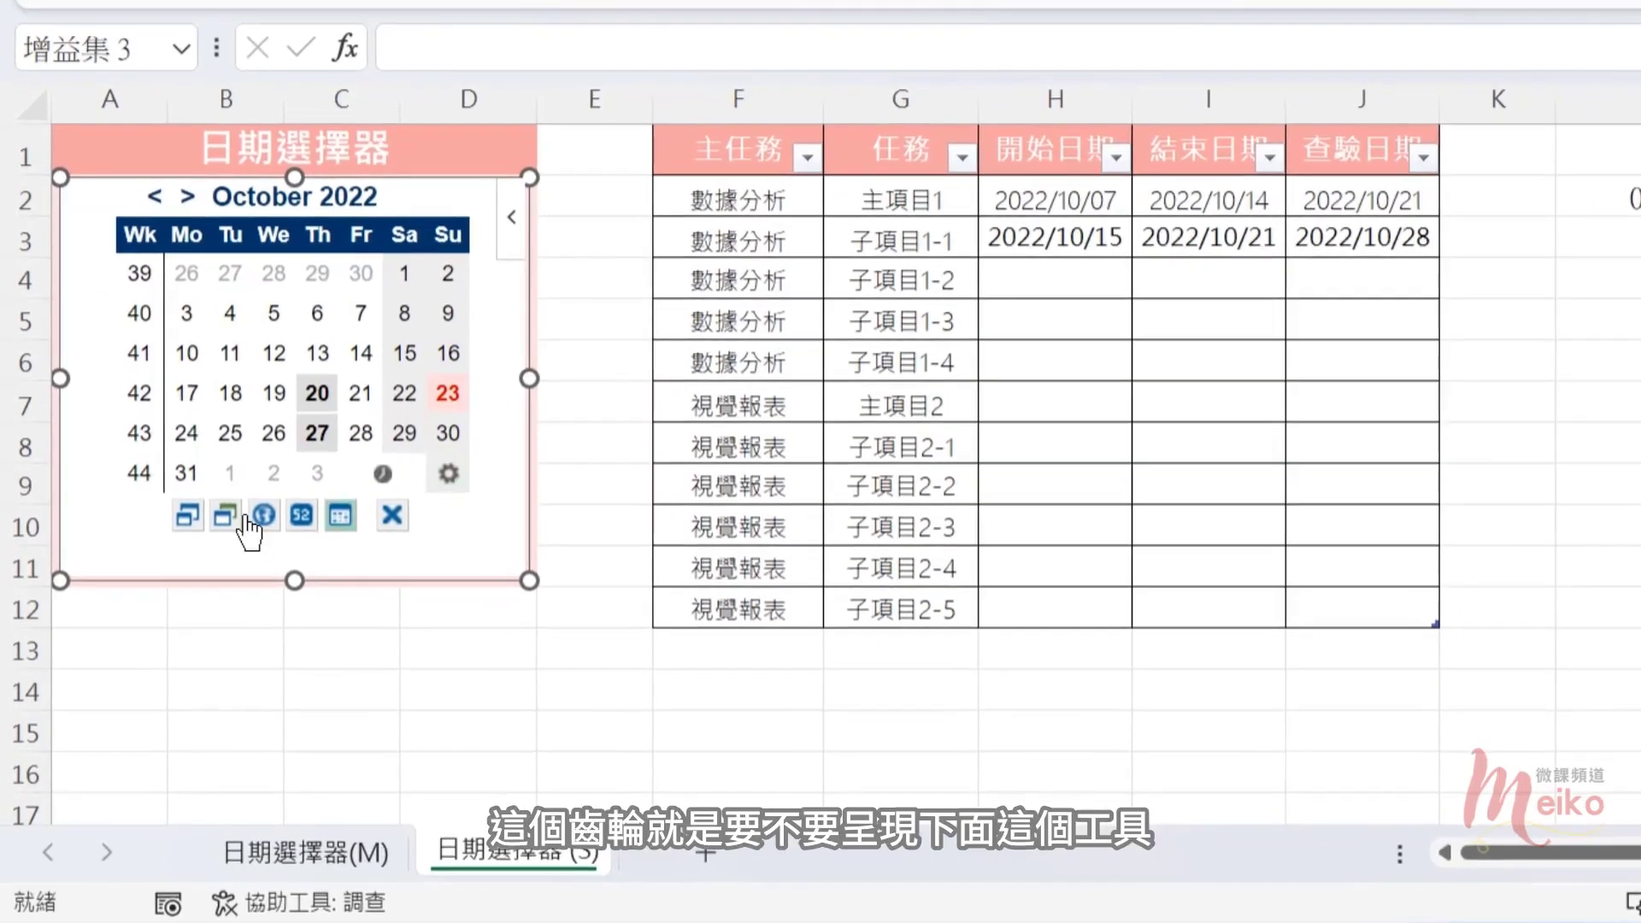
Step: Toggle the calendar's Show/Hide Settings gear so the lower toolbar ends up hidden, leaving only dates and clock
left_click(445, 479)
left_click(446, 477)
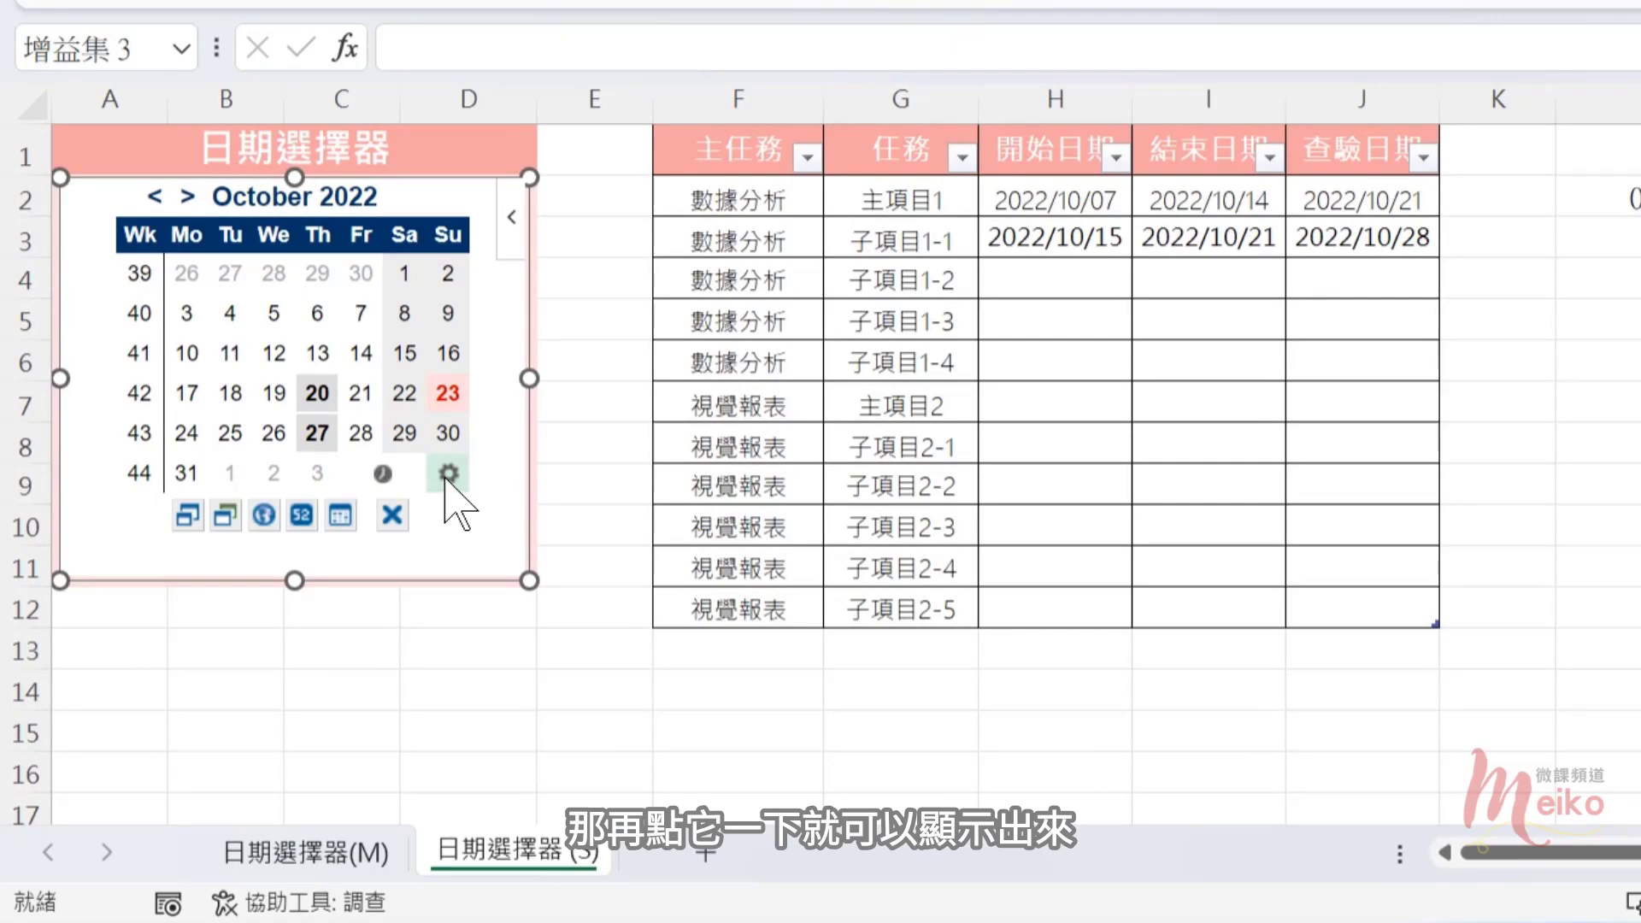
left_click(447, 477)
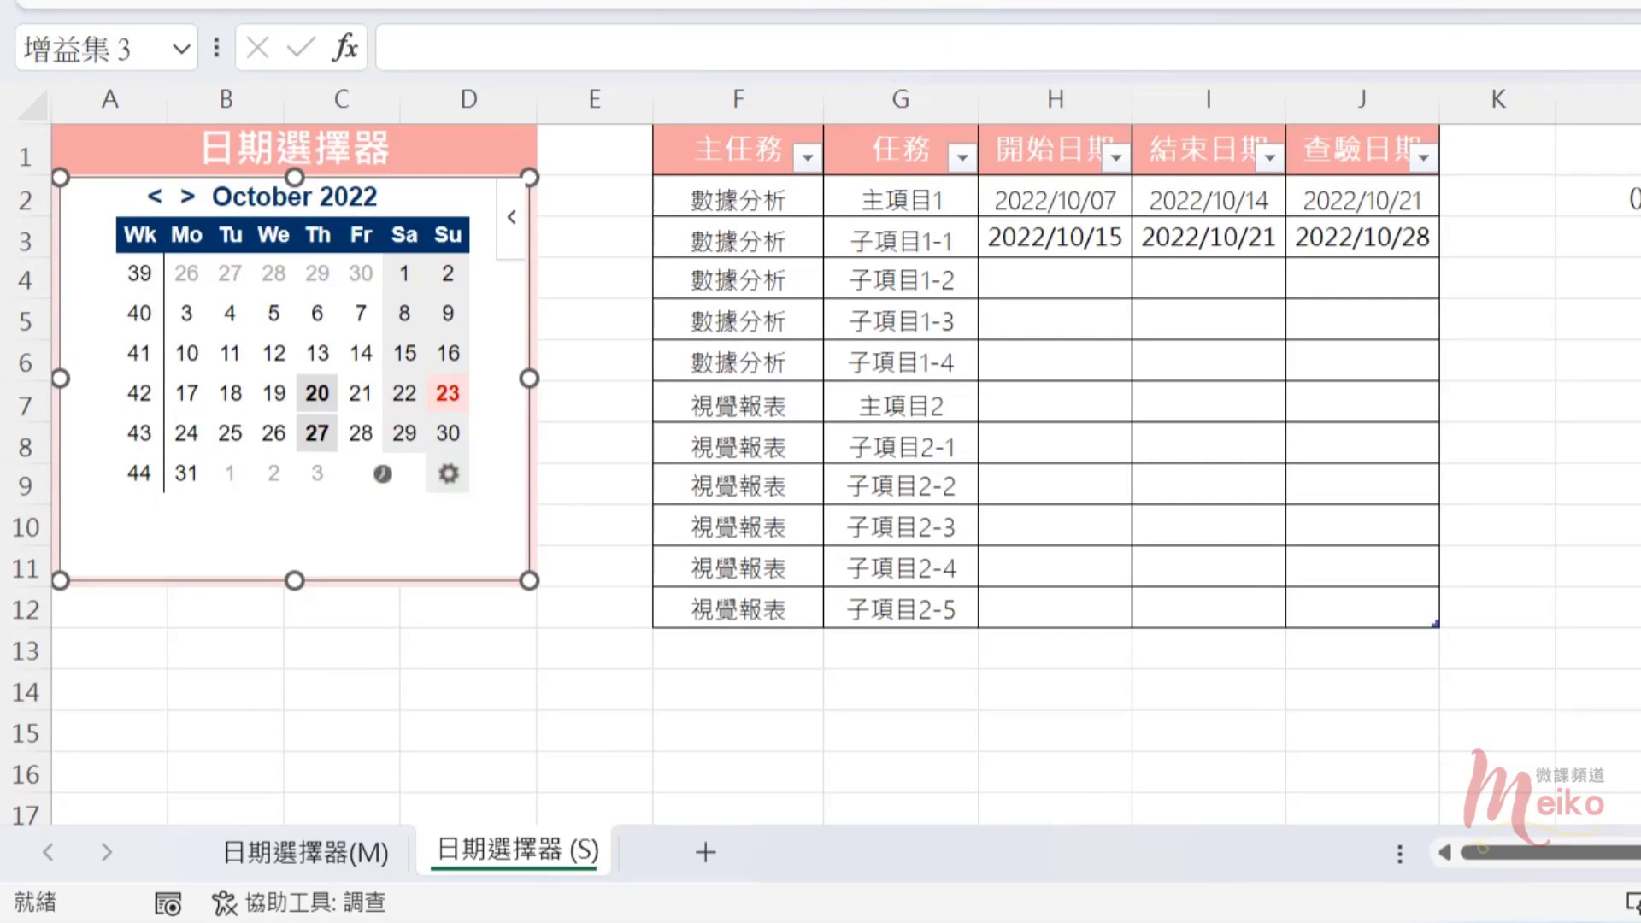